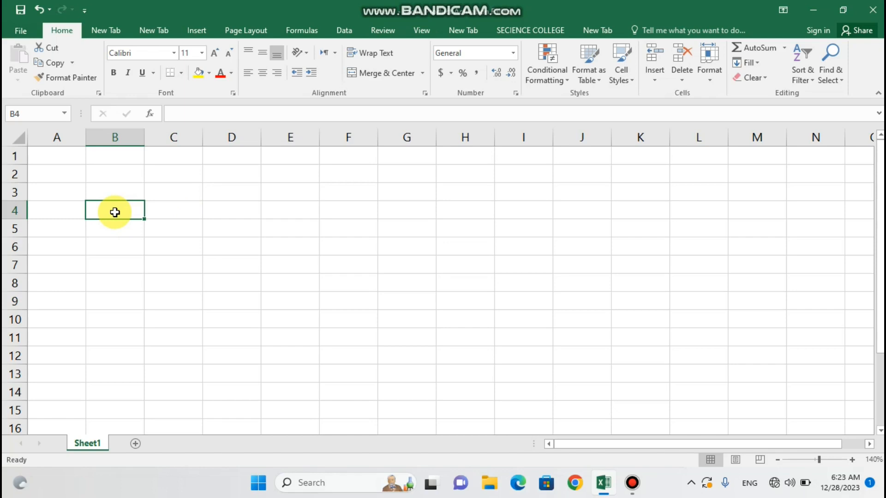
# Enter Lahore, Pkistan and indian in cells B4 to B6, one entry per row
pyautogui.write('Lah')
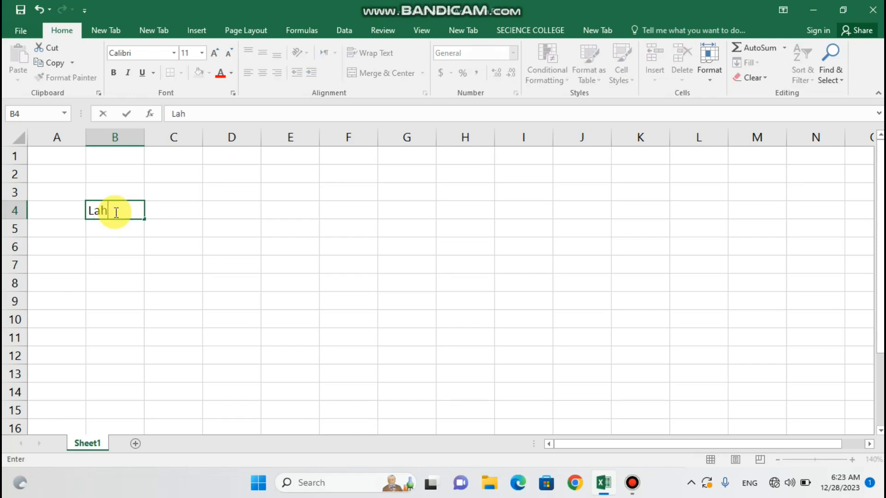
pyautogui.write('ore')
pyautogui.press('Return')
pyautogui.write('P')
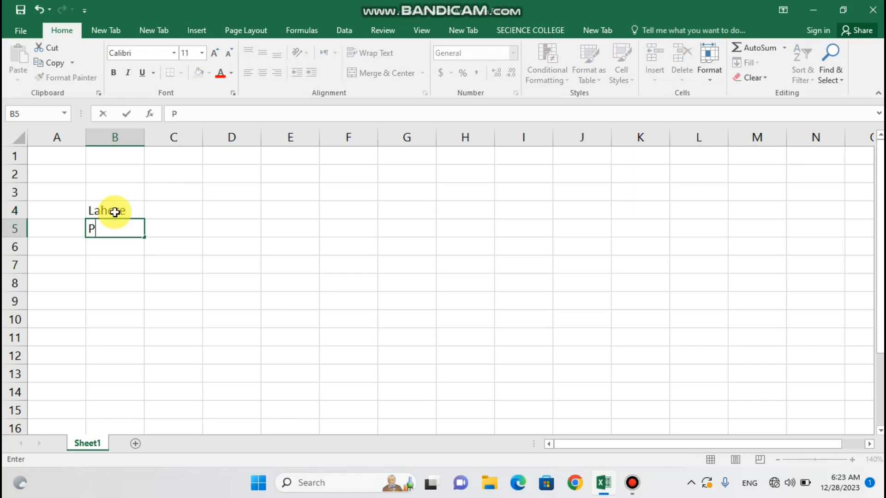
pyautogui.write('kistan')
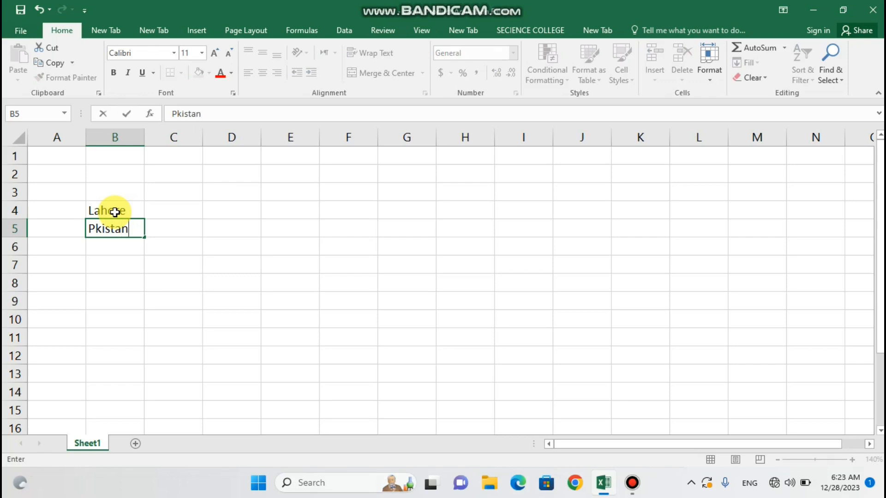
pyautogui.press('Return')
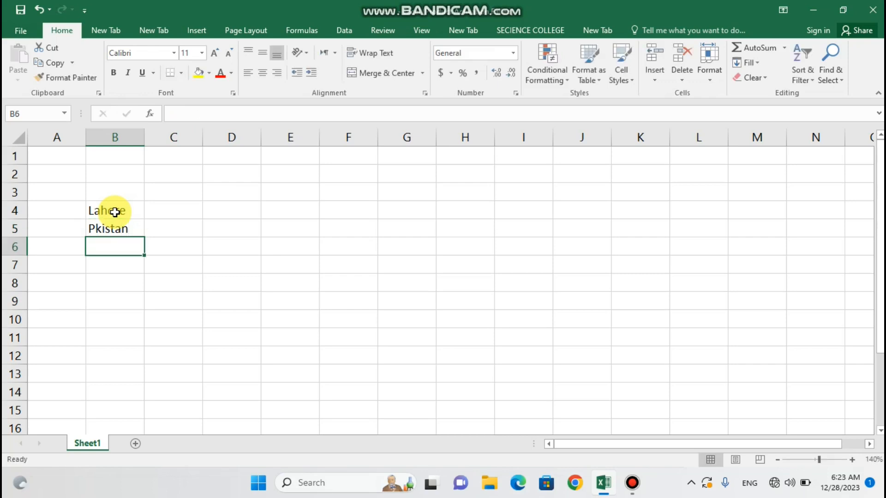
pyautogui.write('india')
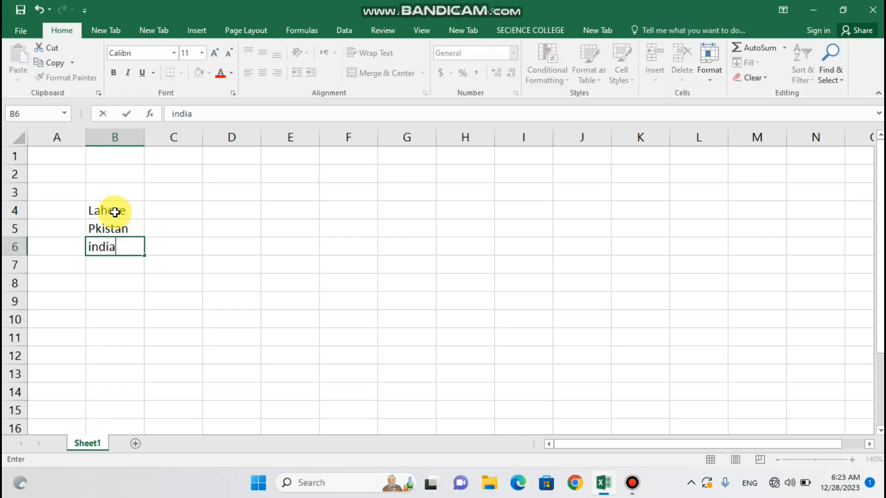
pyautogui.write('n')
pyautogui.press('Return')
# Continue the list in column B with islamabad in B7 and multan in B8
pyautogui.write('is')
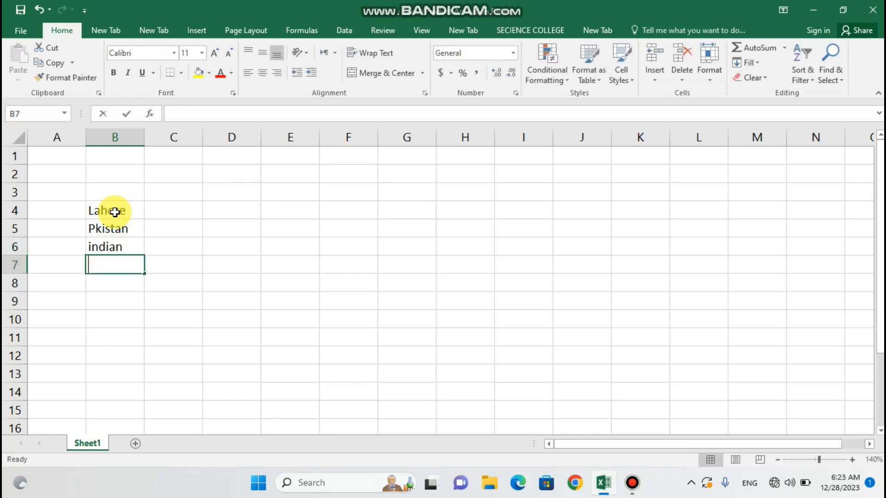
pyautogui.write('lamav')
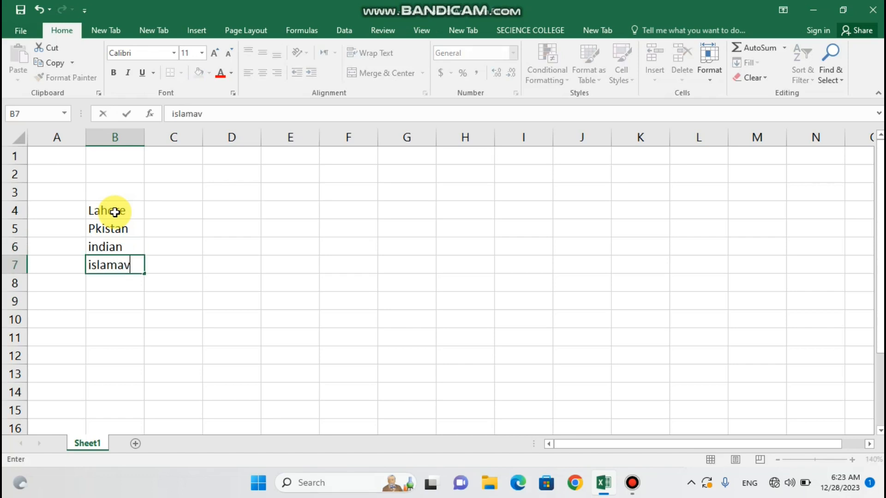
pyautogui.write('b')
pyautogui.press('BackSpace')
pyautogui.press('BackSpace')
pyautogui.press('BackSpace')
pyautogui.write('abad')
pyautogui.press('Return')
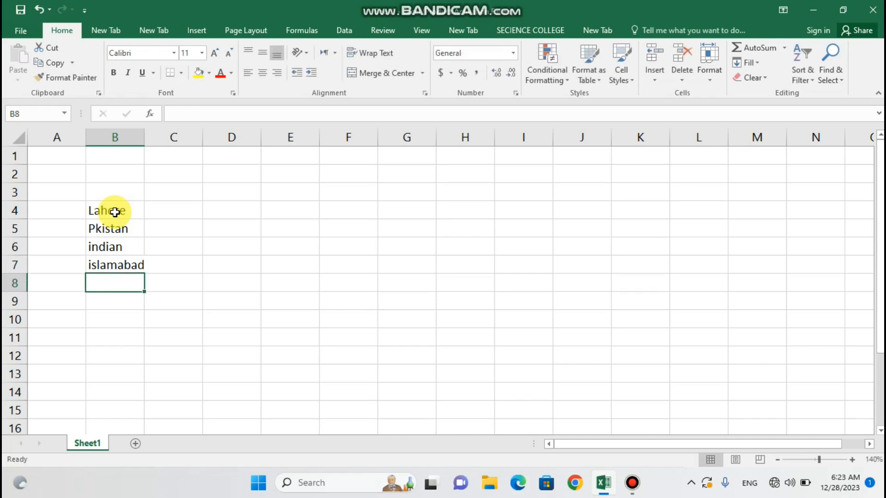
pyautogui.write('multan')
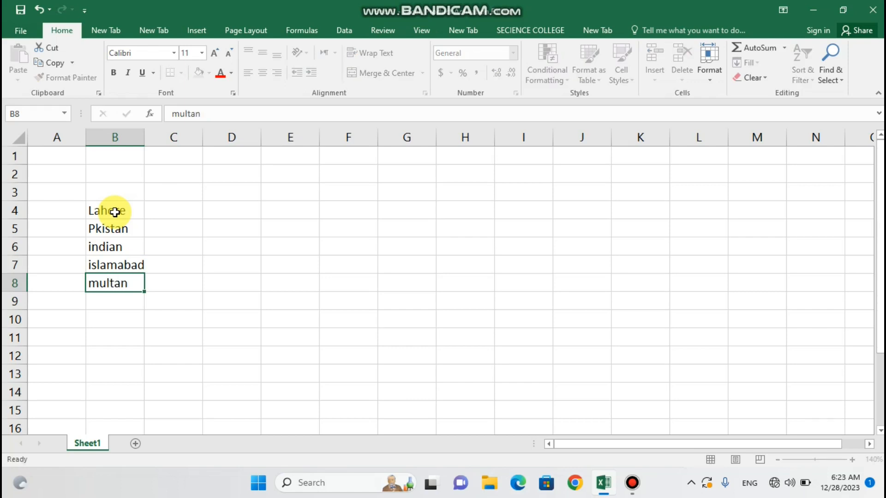
pyautogui.press('Return')
# Continue the list in column B with chaina in B9 and london in B10
pyautogui.press('F2')
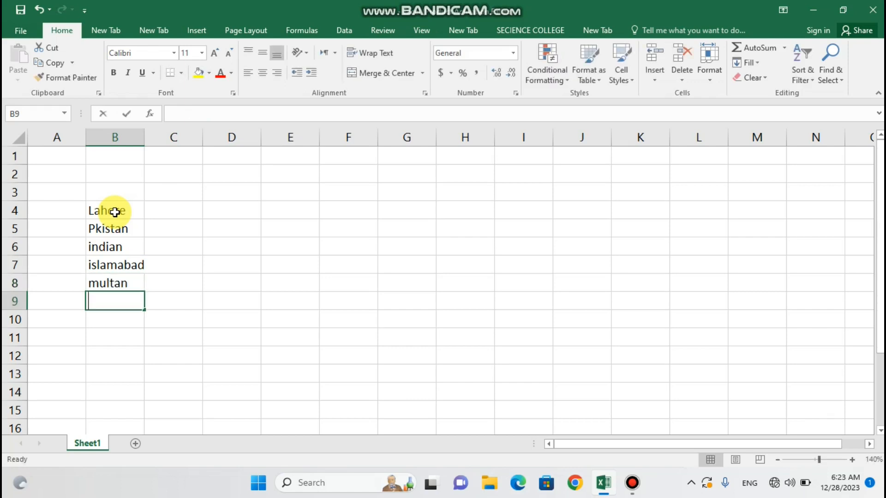
pyautogui.write('chaina')
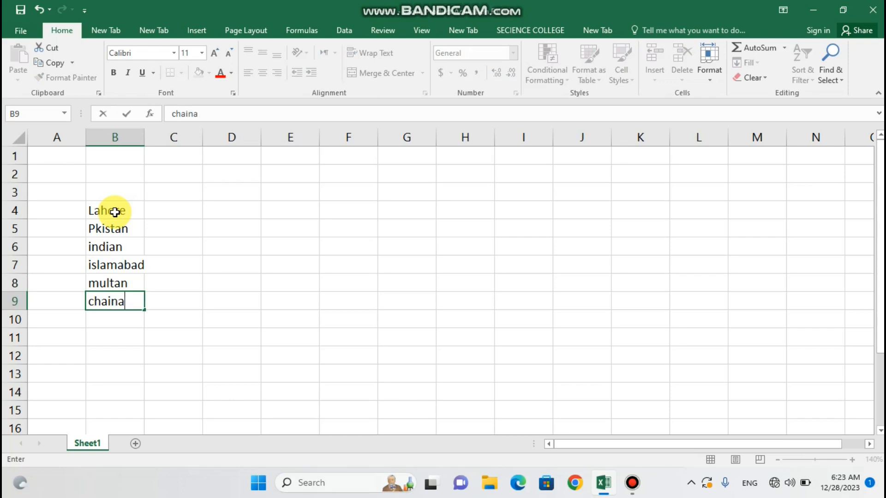
pyautogui.press('Return')
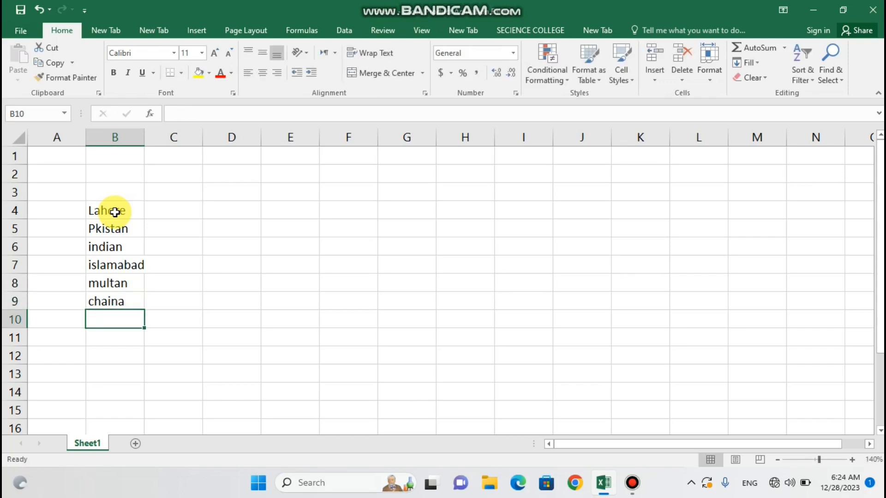
pyautogui.write('londp')
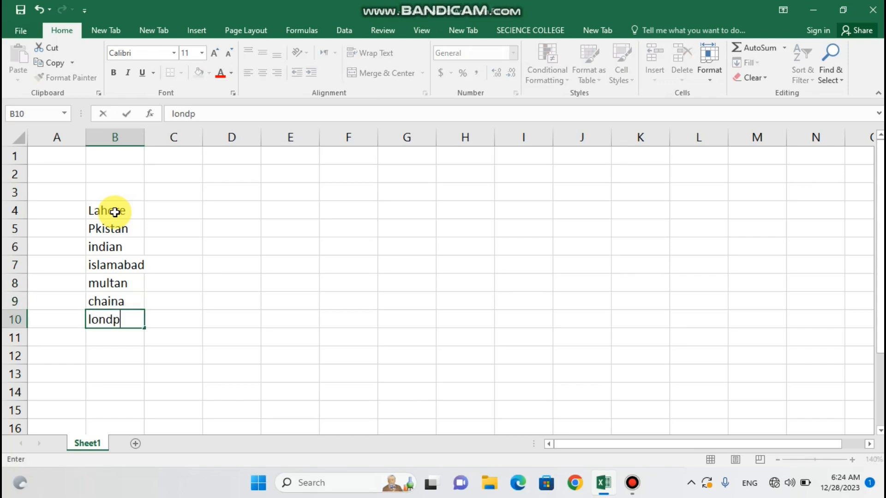
pyautogui.write('n')
pyautogui.press('BackSpace')
pyautogui.press('BackSpace')
pyautogui.write('on')
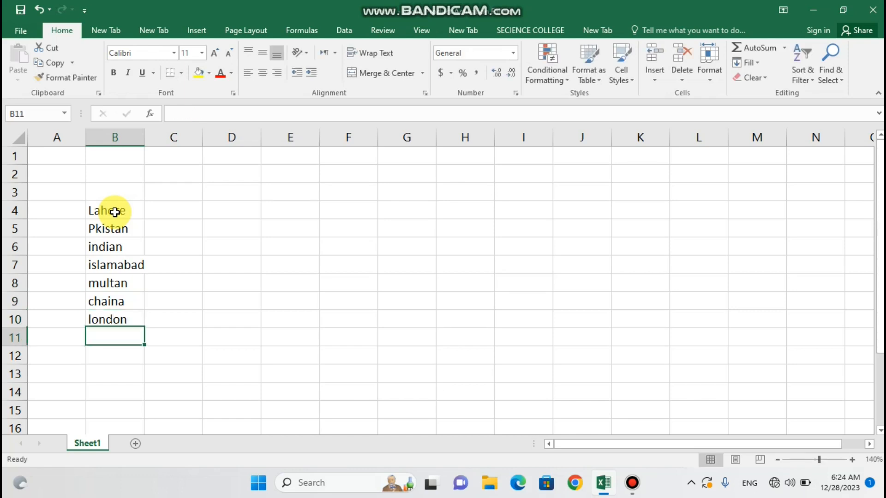
pyautogui.press('Return')
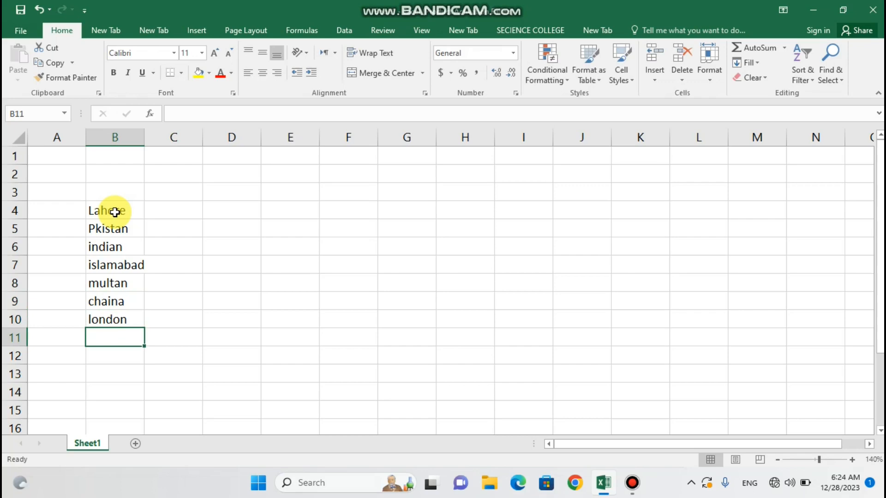
# Finish the list in column B with lahore in B11 and pakistan in B12
pyautogui.write('lahore')
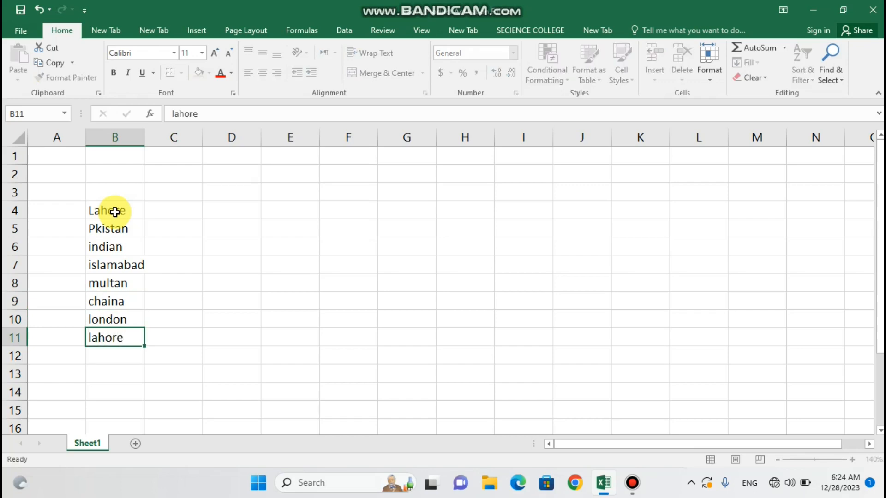
pyautogui.press('Return')
pyautogui.write('pa')
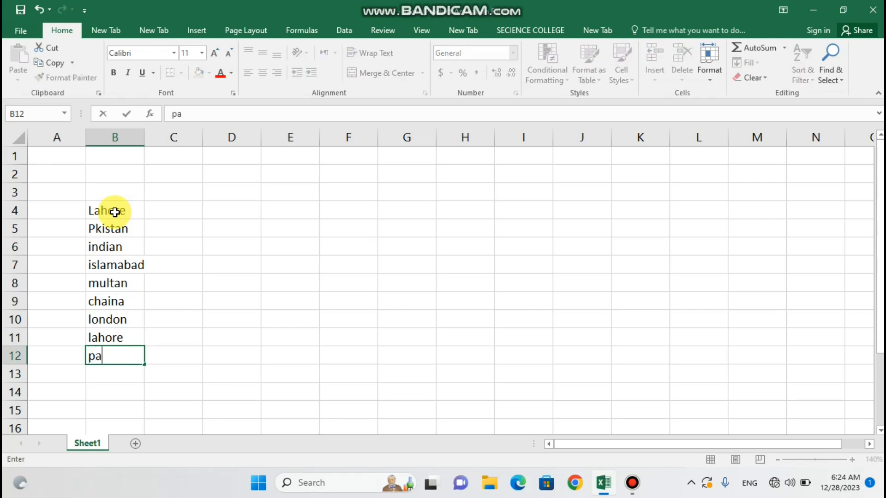
pyautogui.write('kistan')
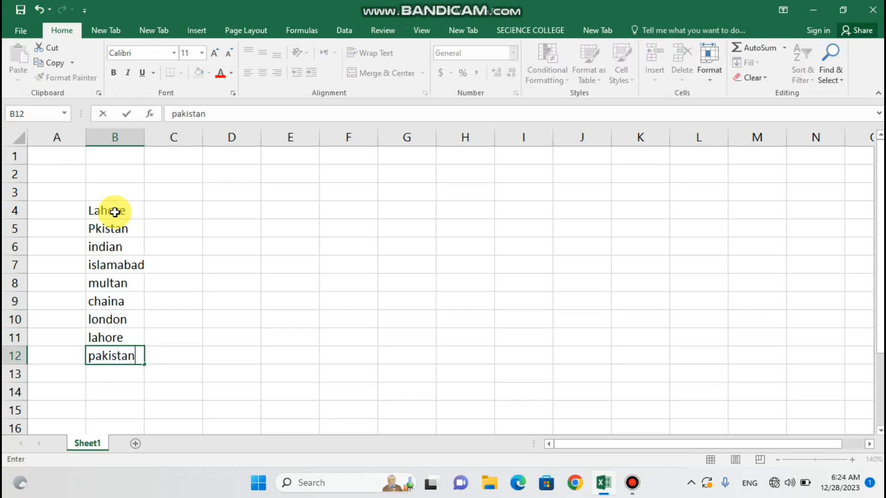
# Center the list in B4:B12 horizontally and apply All Borders to it
pyautogui.moveTo(115, 212); pyautogui.dragTo(136, 347)
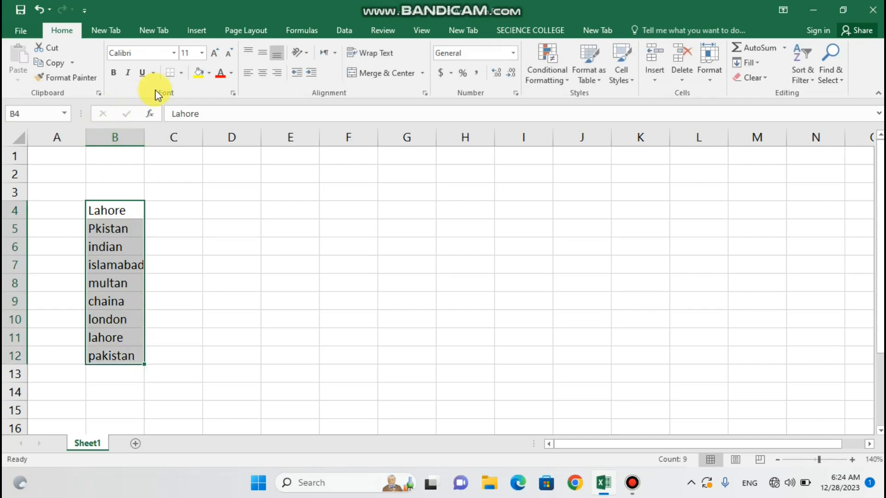
pyautogui.click(262, 71)
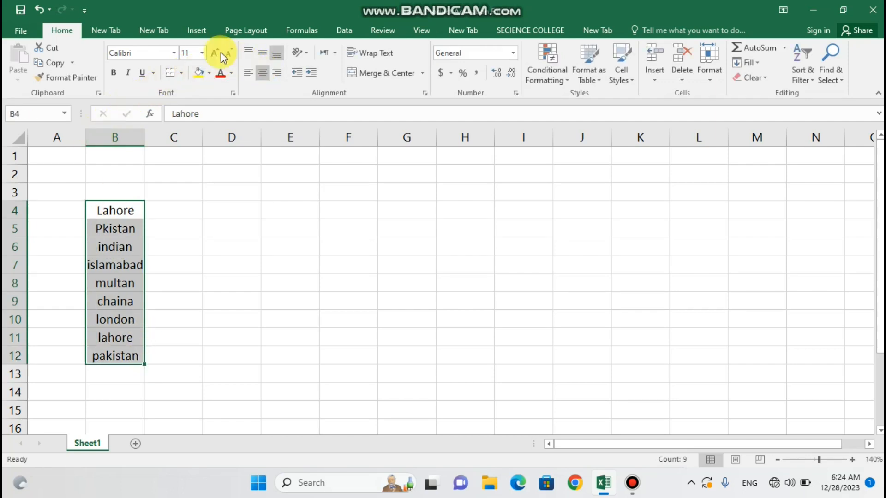
pyautogui.click(180, 72)
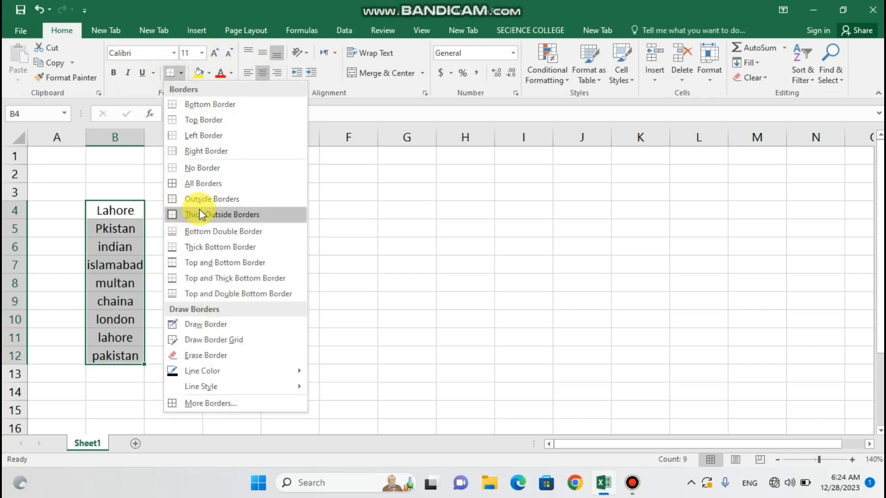
pyautogui.click(205, 184)
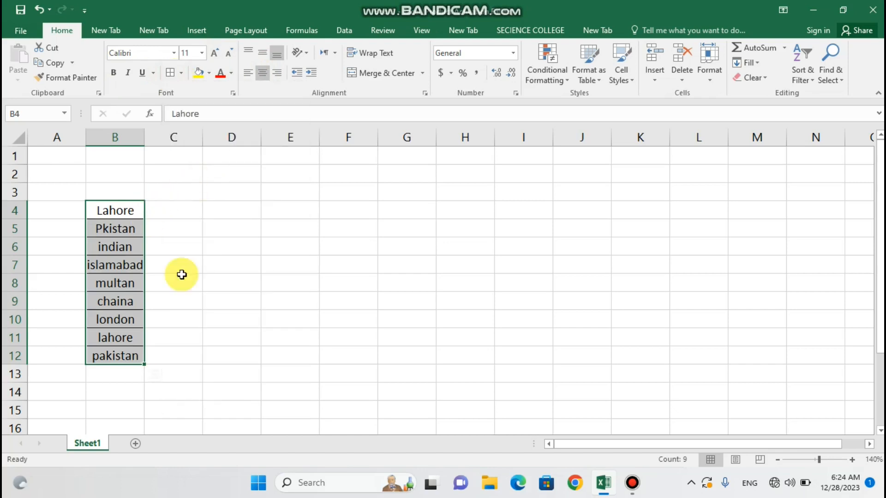
# Auto-fit the width of column B to its longest entry
pyautogui.click(213, 259)
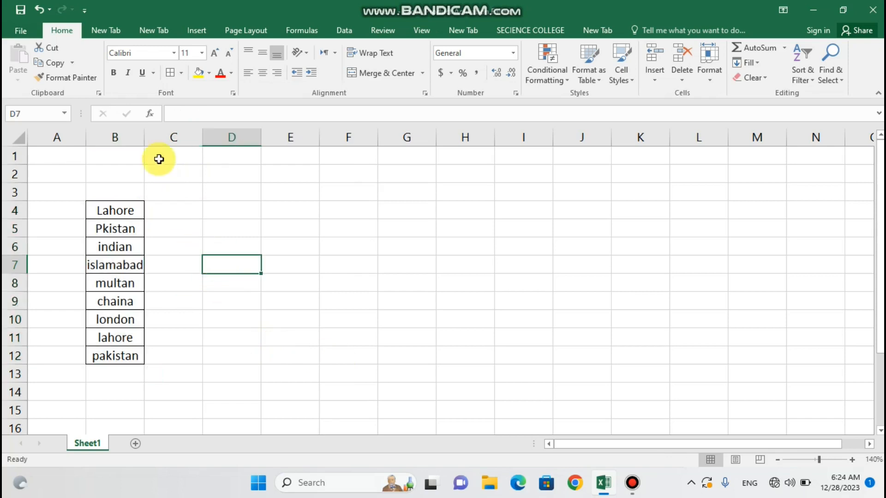
pyautogui.doubleClick(144, 137)
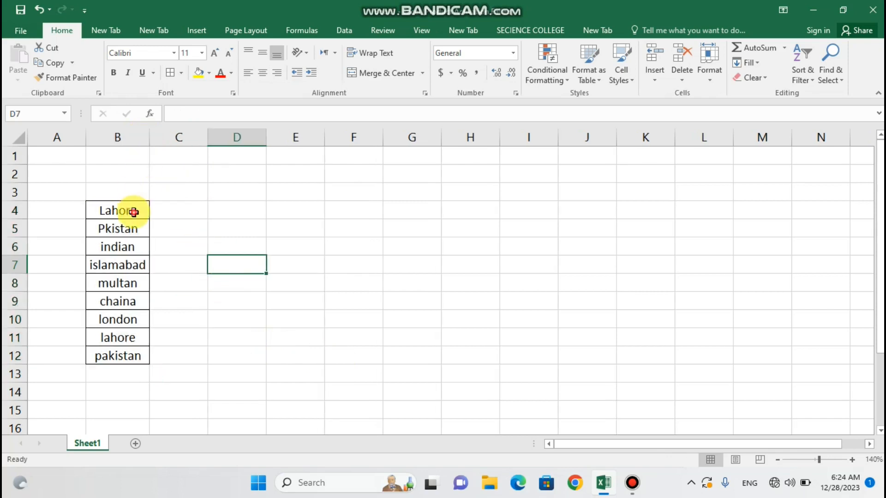
pyautogui.click(134, 212)
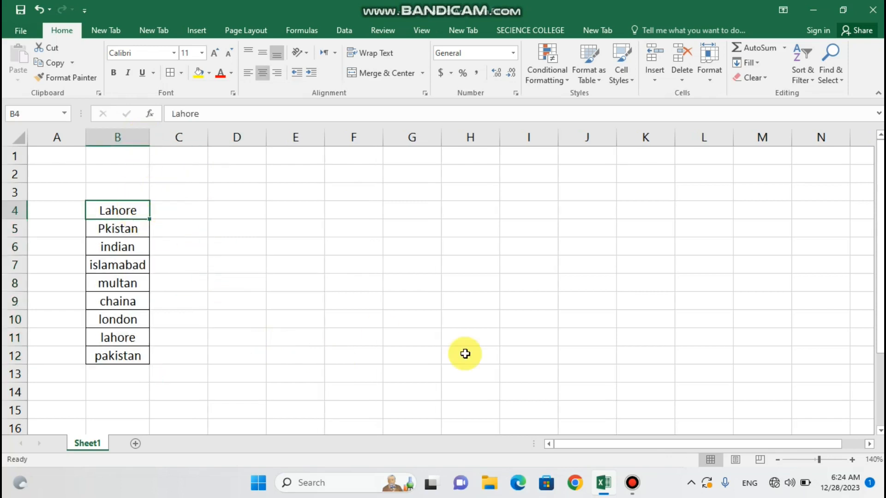
# Copy the bordered list in B4:B12 and paste it with its formatting starting at cell D4
pyautogui.click(852, 461)
pyautogui.click(853, 461)
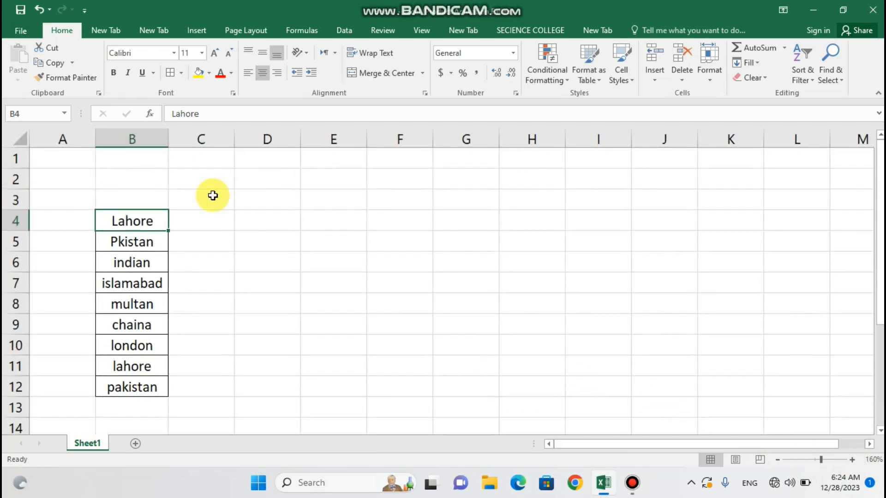
pyautogui.moveTo(151, 215); pyautogui.dragTo(156, 259)
pyautogui.rightClick(158, 262)
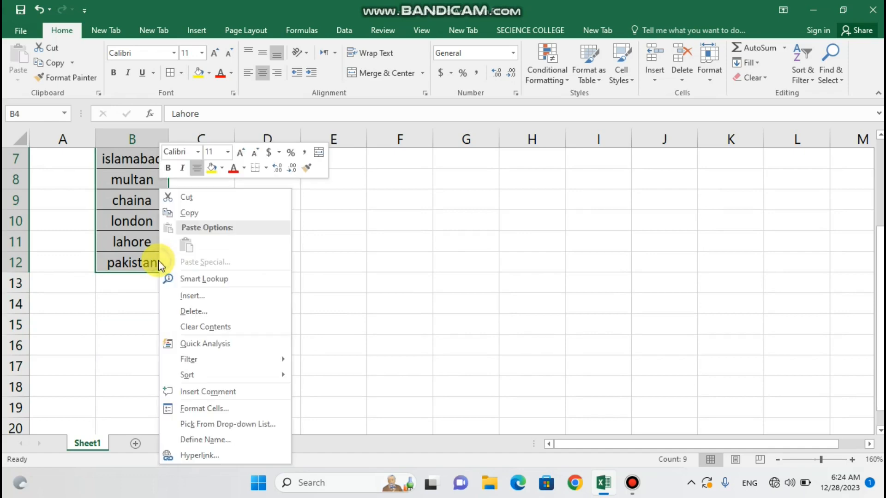
pyautogui.click(210, 213)
pyautogui.scroll(2, 206, 210)
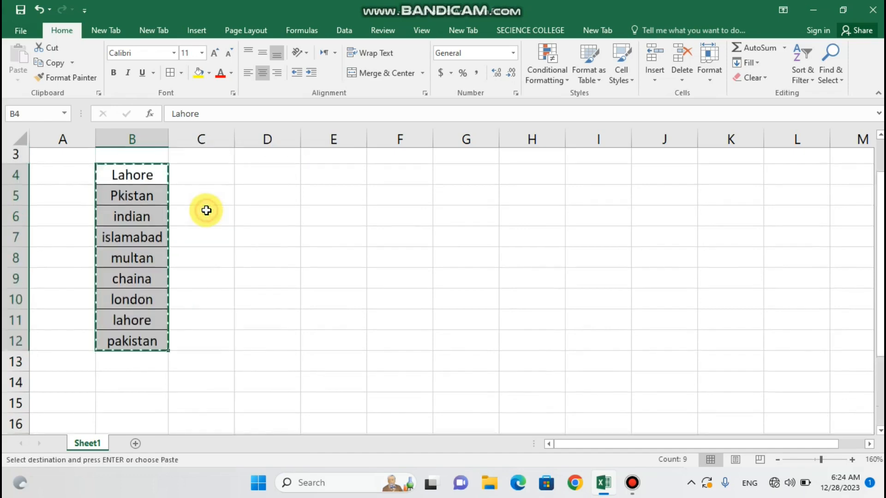
pyautogui.scroll(1, 207, 210)
pyautogui.click(261, 223)
pyautogui.rightClick(261, 229)
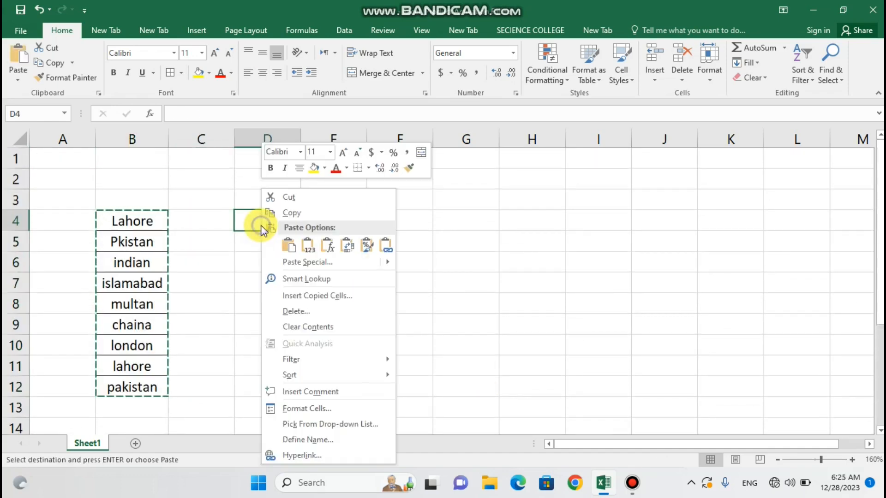
pyautogui.click(288, 245)
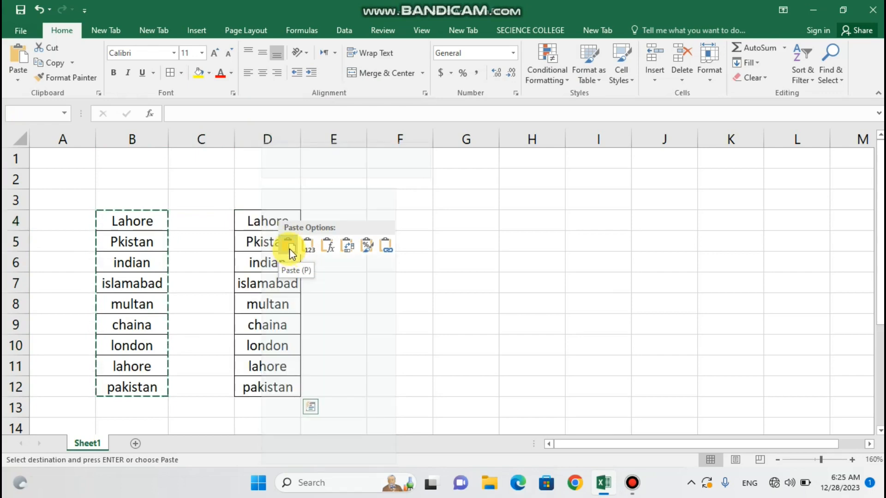
pyautogui.click(345, 236)
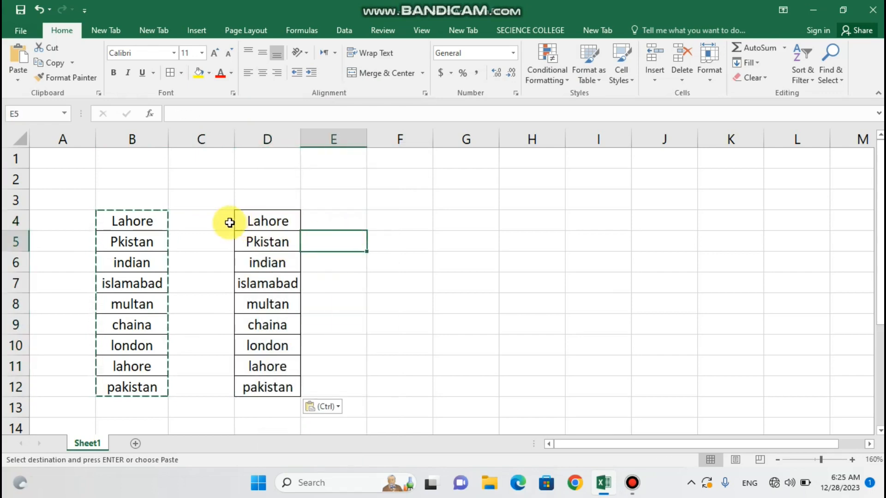
# Enter the heading Name in cell C3 and clear the stray N from cell C4
pyautogui.click(339, 222)
pyautogui.click(201, 218)
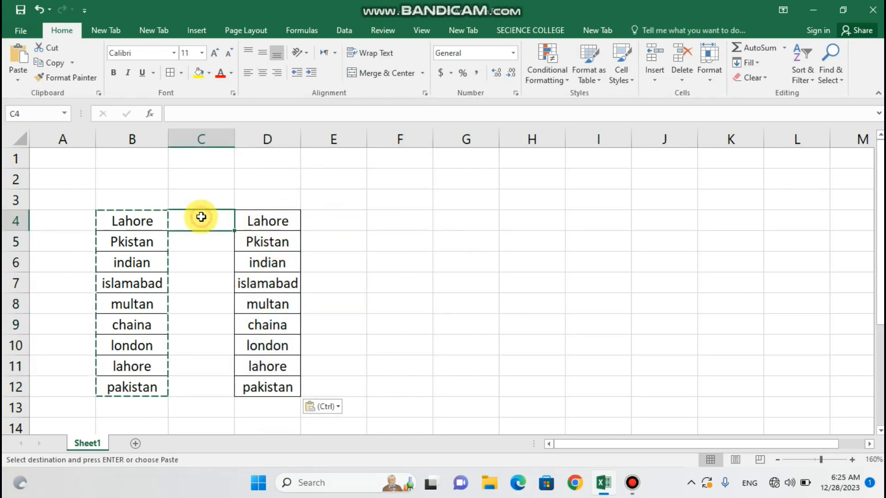
pyautogui.write('N')
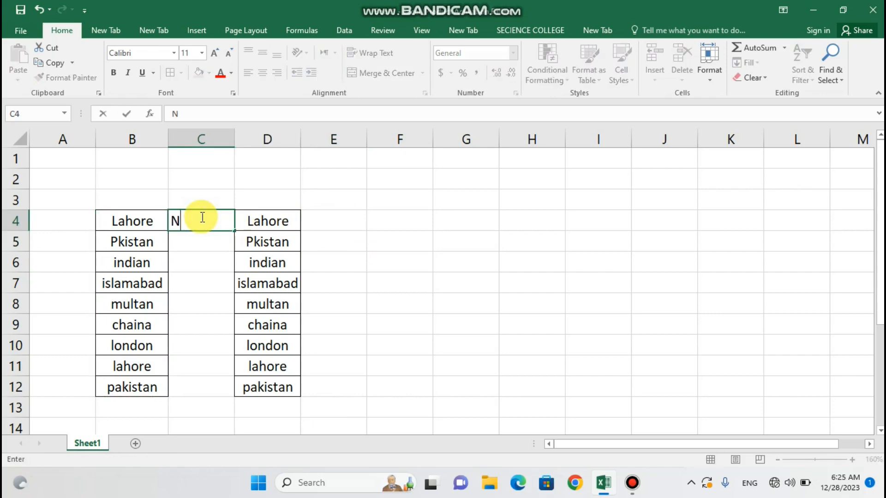
pyautogui.click(192, 201)
pyautogui.write('NAM')
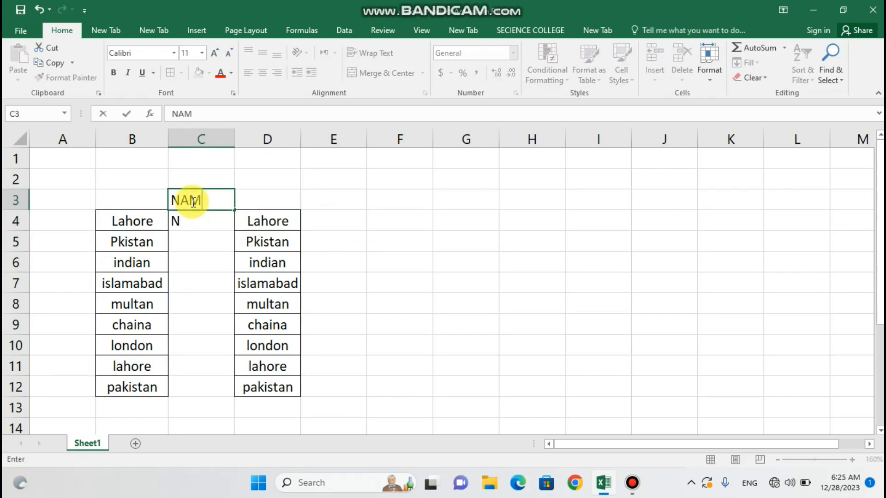
pyautogui.press('BackSpace')
pyautogui.press('BackSpace')
pyautogui.write('ame')
pyautogui.click(192, 223)
pyautogui.press('BackSpace')
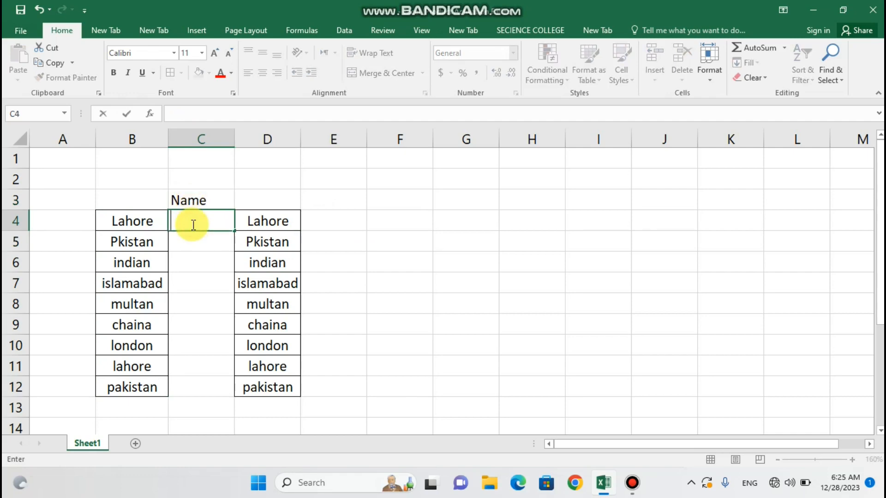
# Enter the first four people's names under the Name heading in cells C4 to C7, one per cell
pyautogui.write('ali')
pyautogui.press('Return')
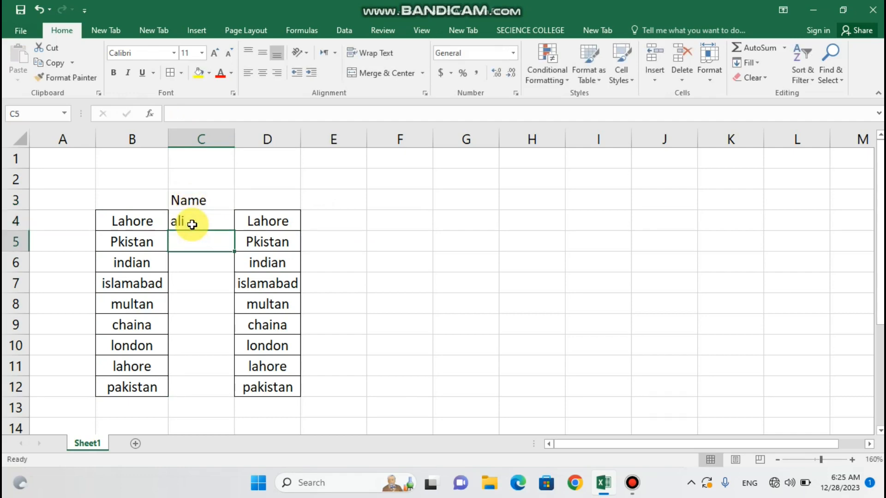
pyautogui.write('haider')
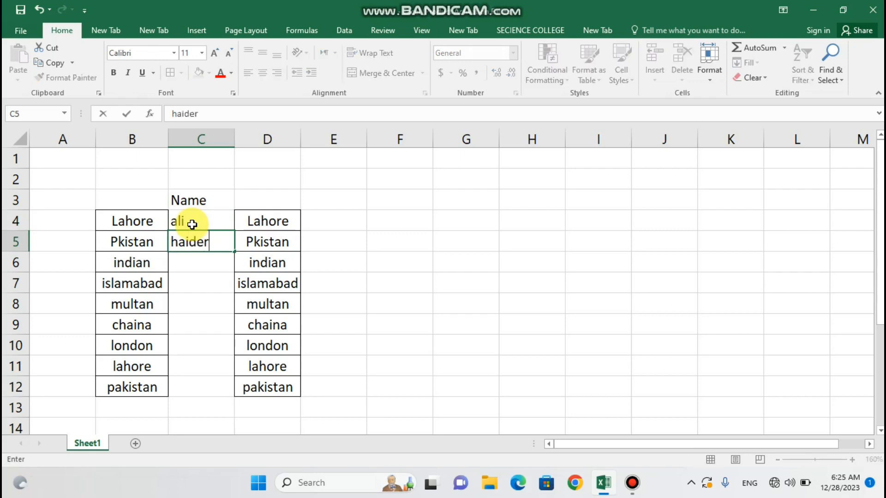
pyautogui.press('Return')
pyautogui.write('ali')
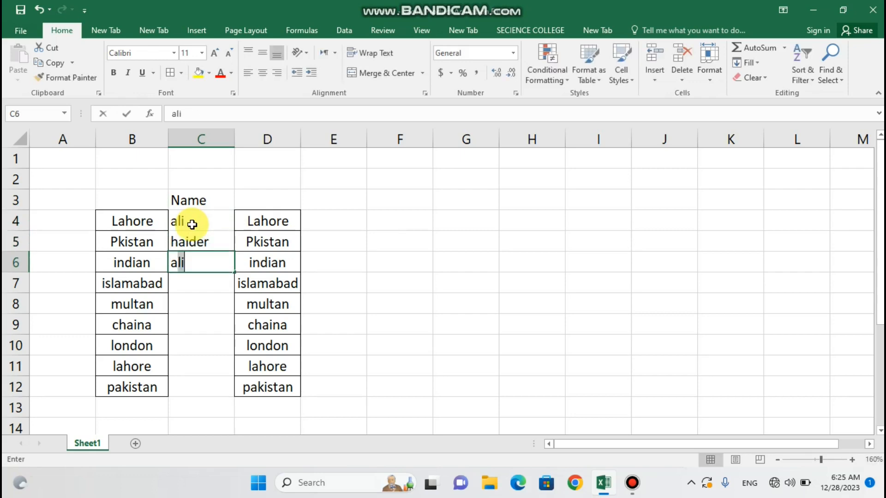
pyautogui.hotkey('ctrl', 'Return')
pyautogui.press('Return')
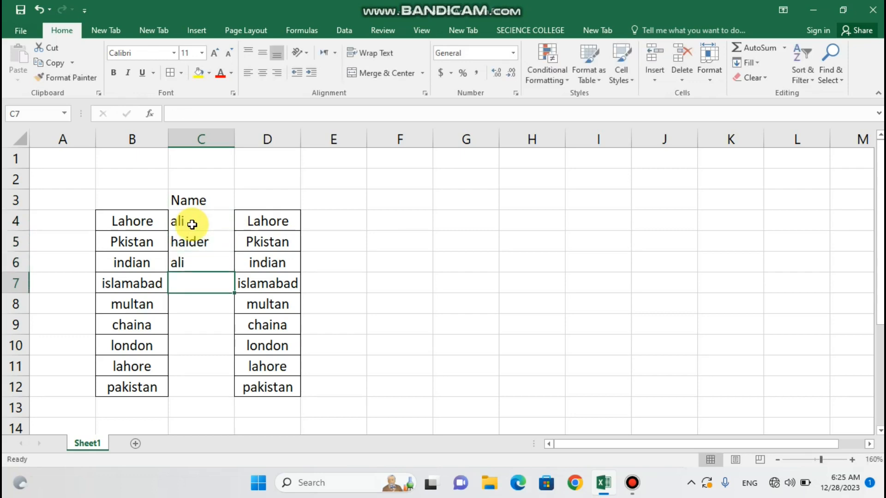
pyautogui.write('shaki')
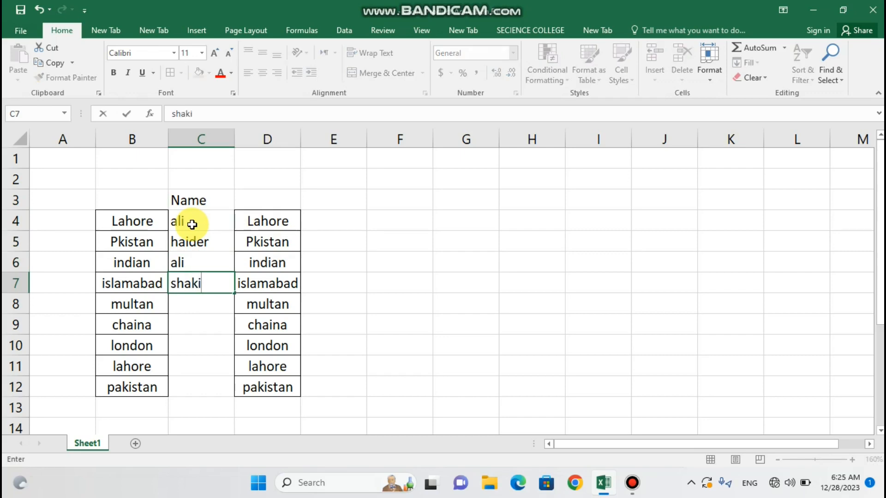
pyautogui.write('r')
pyautogui.press('Return')
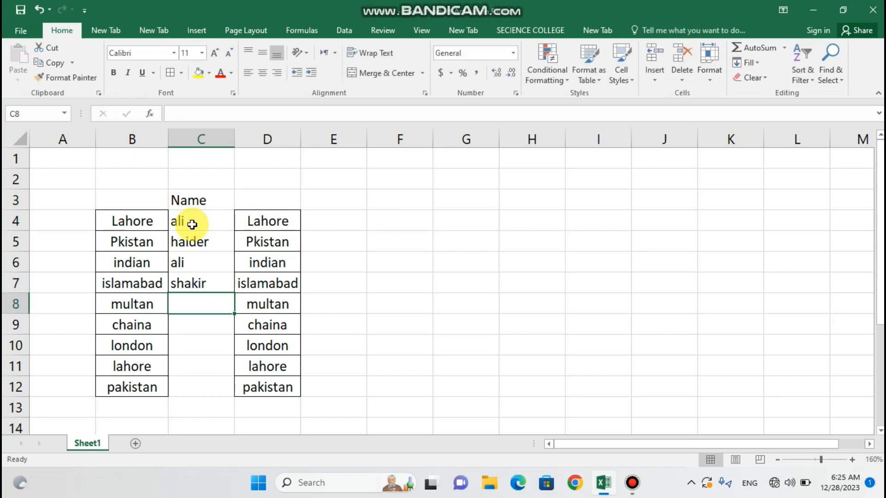
# Fill cells C8 to C12 with the remaining five people's names and dismiss the OneDrive backup notification
pyautogui.write('sanwal')
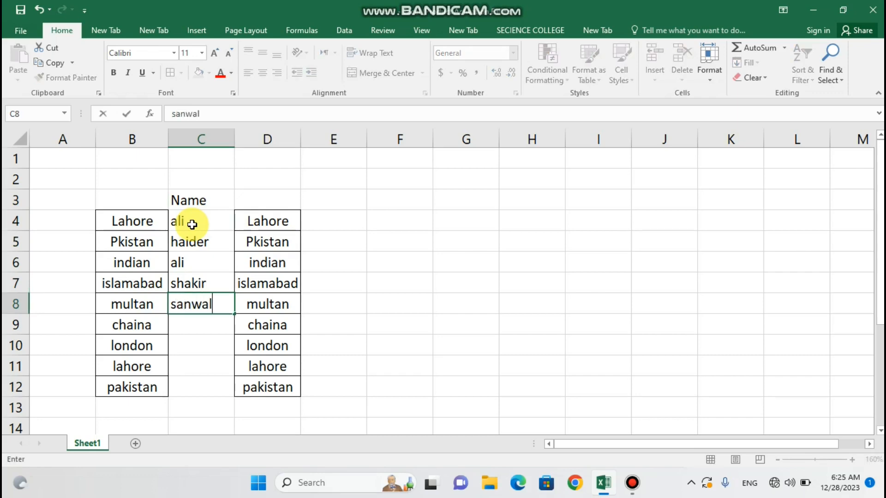
pyautogui.press('Return')
pyautogui.write('shakir')
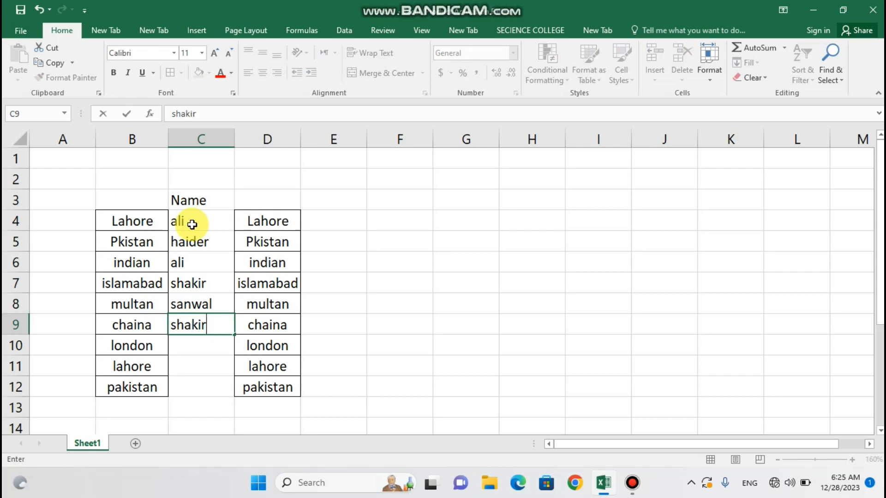
pyautogui.press('Return')
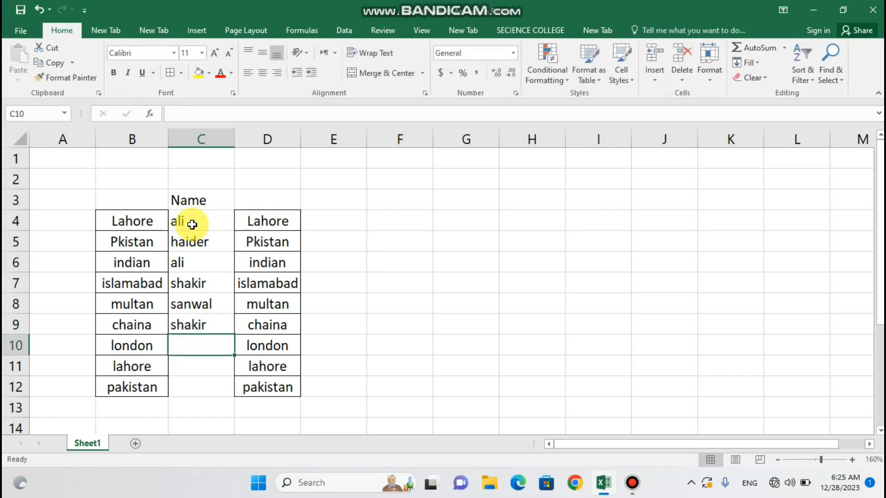
pyautogui.write('sanwal')
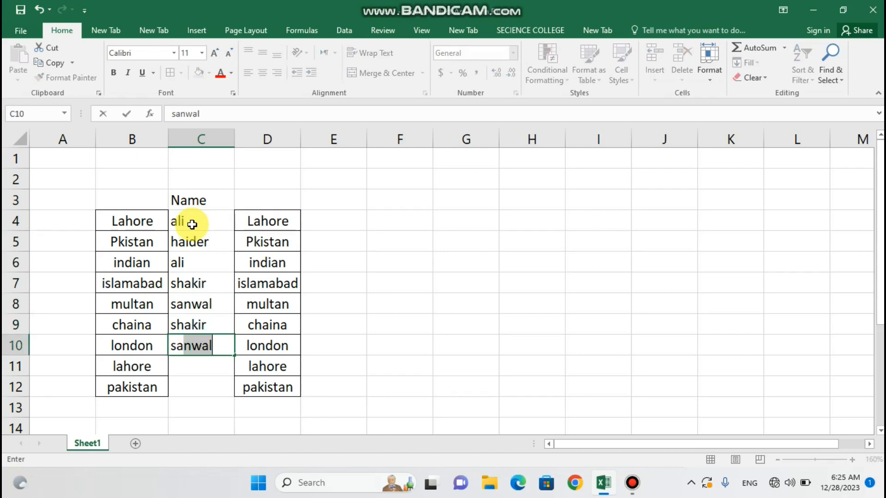
pyautogui.press('Return')
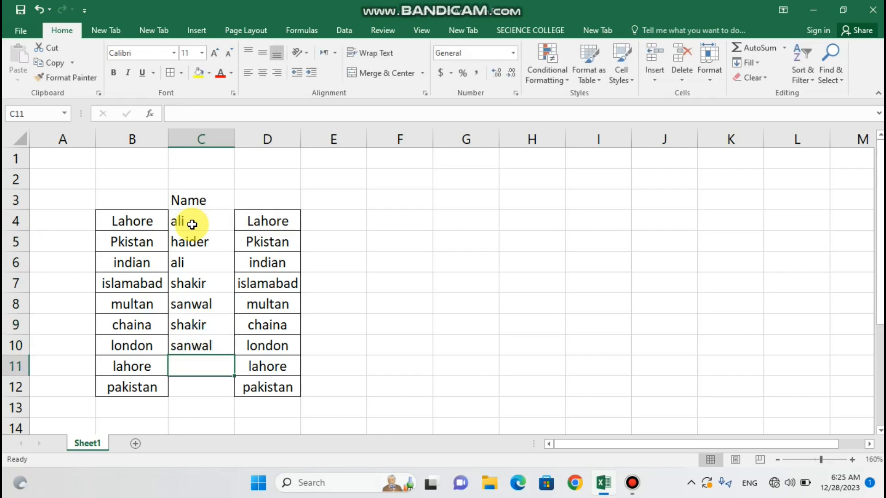
pyautogui.write('ali')
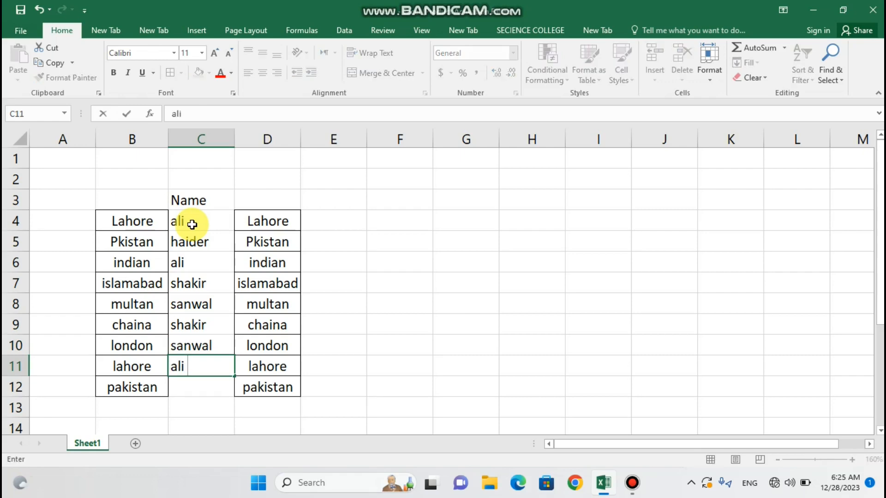
pyautogui.press('Return')
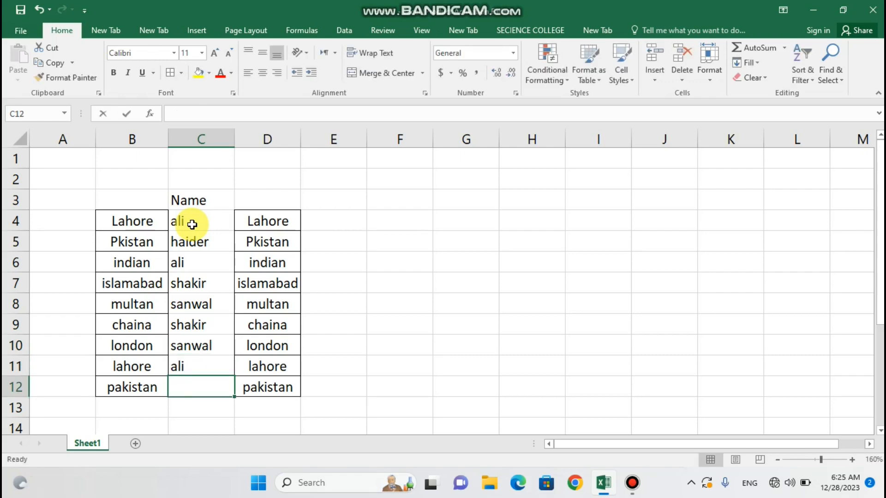
pyautogui.write('son')
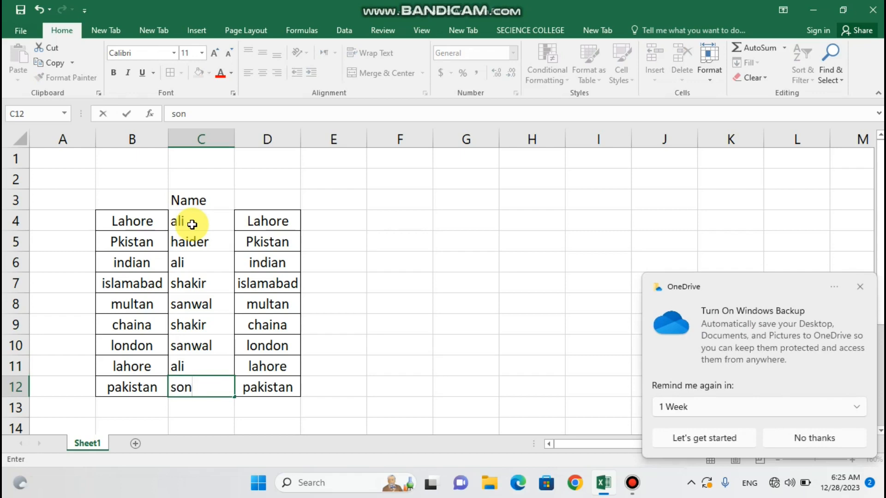
pyautogui.write('u')
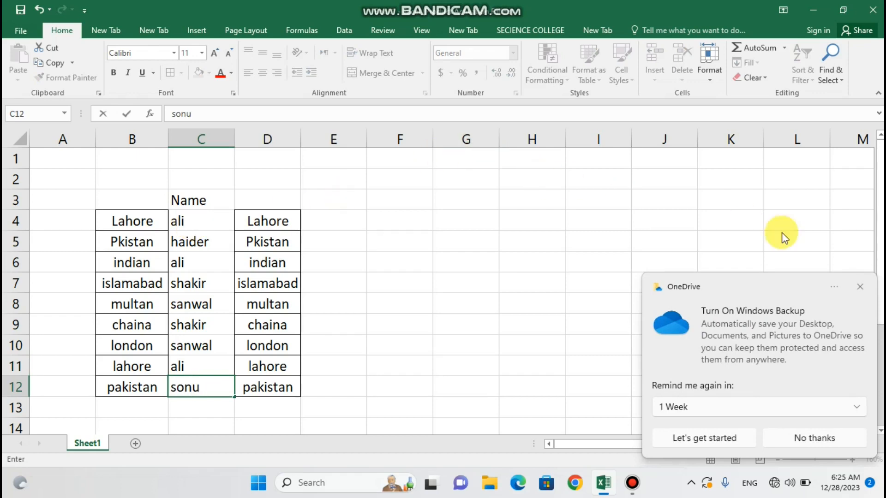
pyautogui.click(859, 292)
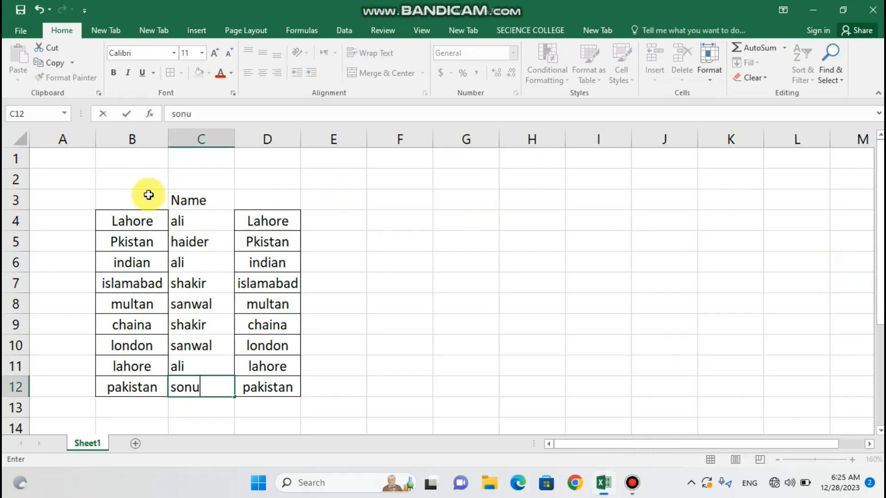
# Apply All Borders to the names in C4:C12 and center them horizontally and vertically
pyautogui.click(214, 227)
pyautogui.moveTo(213, 227); pyautogui.dragTo(217, 385)
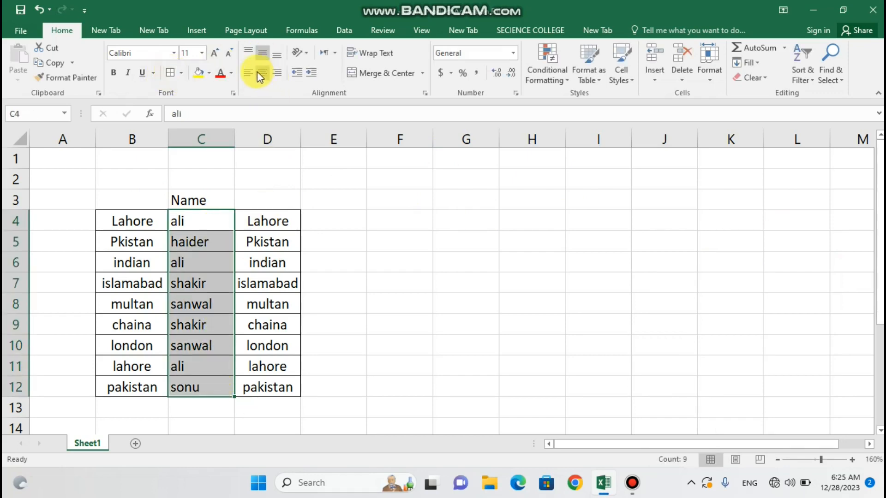
pyautogui.click(257, 72)
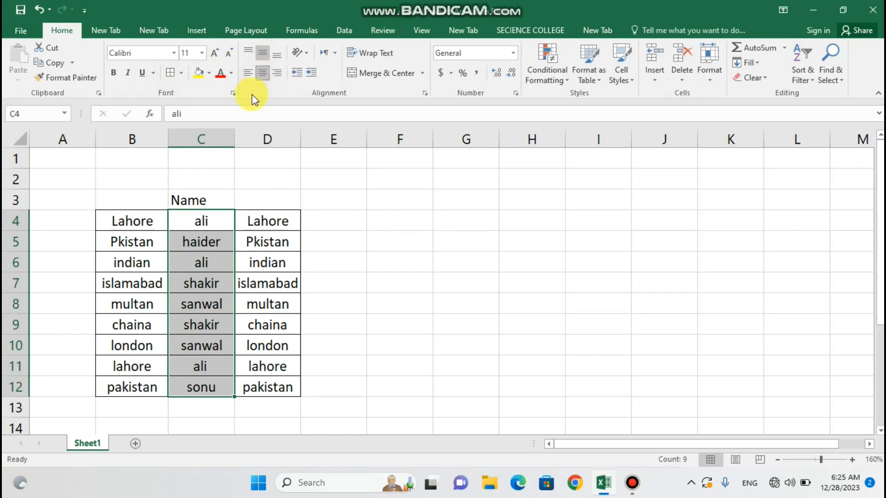
# Make the Name heading in C3 bold, give it borders, and center it horizontally and vertically
pyautogui.click(220, 203)
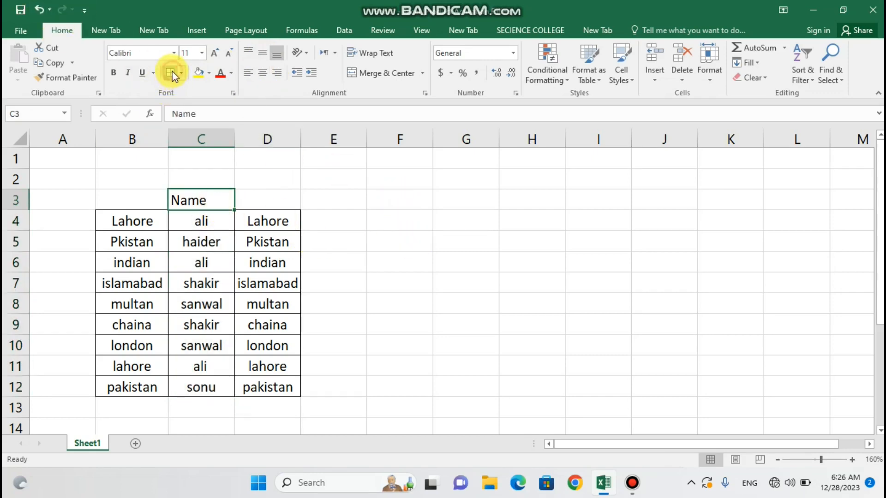
pyautogui.click(114, 72)
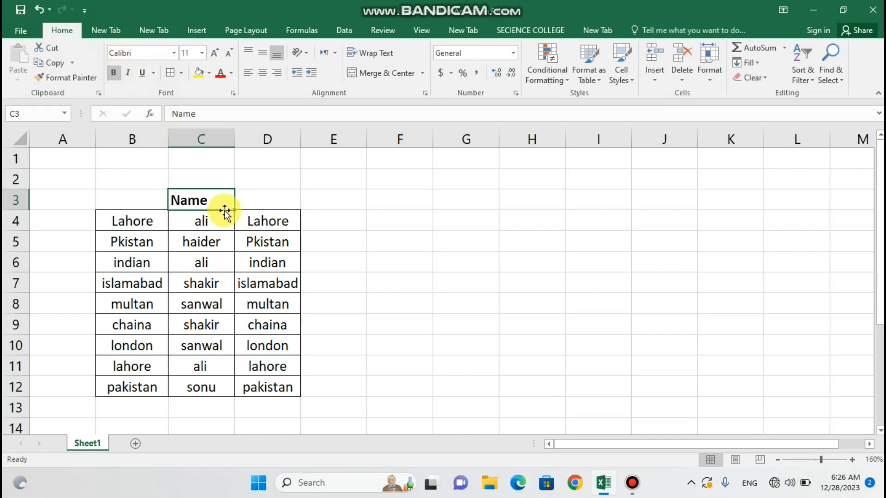
pyautogui.click(262, 52)
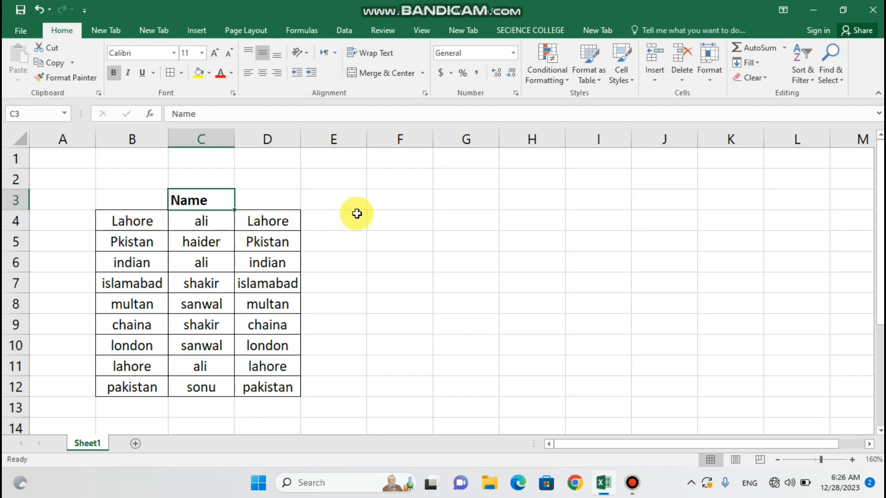
pyautogui.click(262, 74)
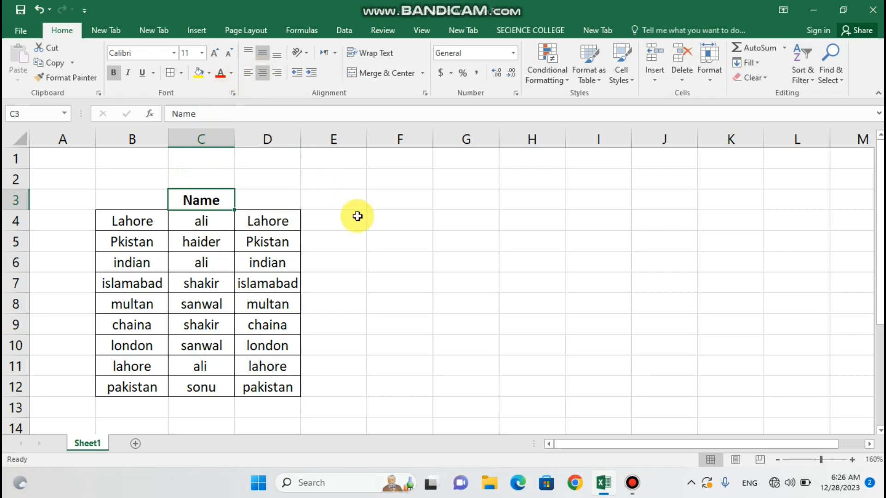
# Find all cells in the sheet containing lahore
pyautogui.hotkey('ctrl', 'f')
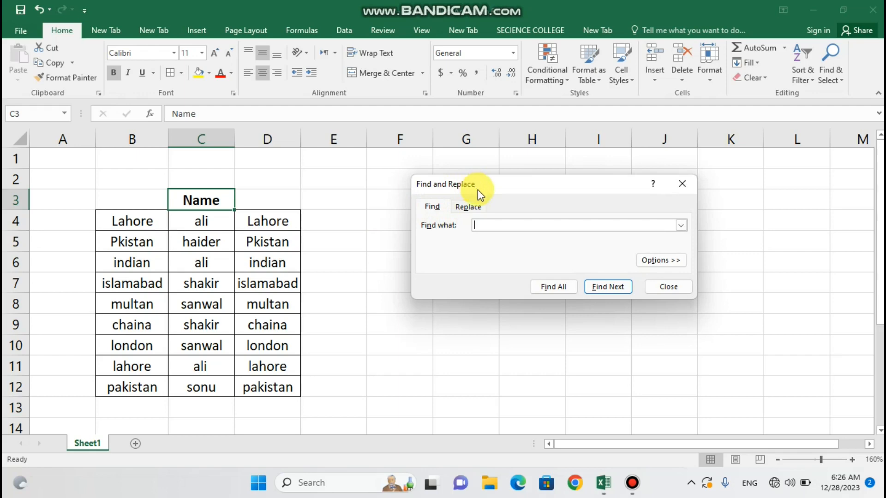
pyautogui.click(498, 228)
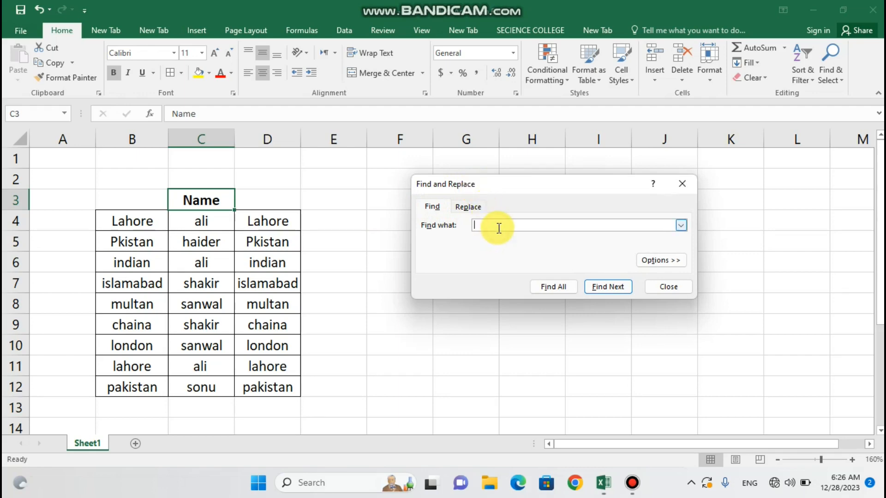
pyautogui.write('lahore')
pyautogui.click(553, 286)
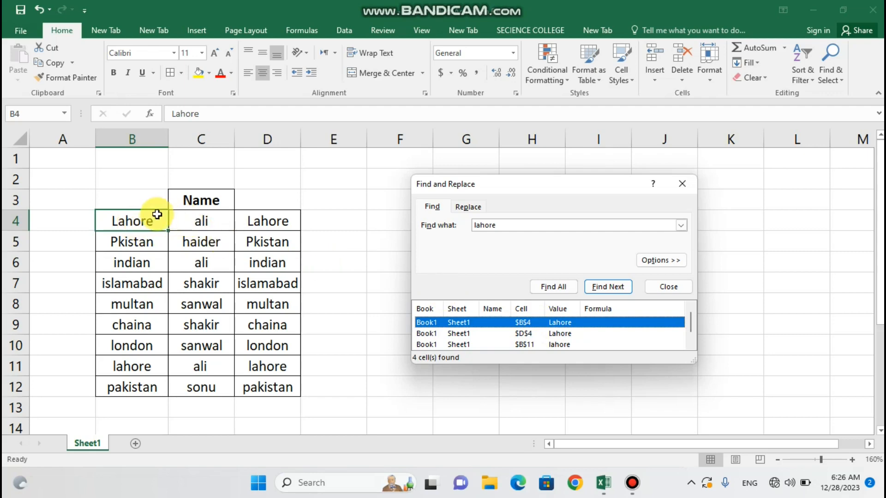
# Go to the lahore matches in D4 and B11, and step through the following matches one by one
pyautogui.click(519, 337)
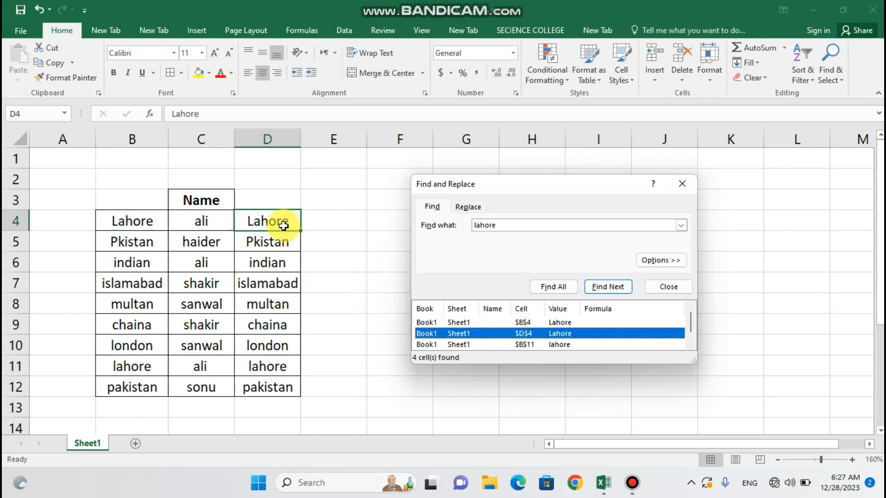
pyautogui.click(459, 345)
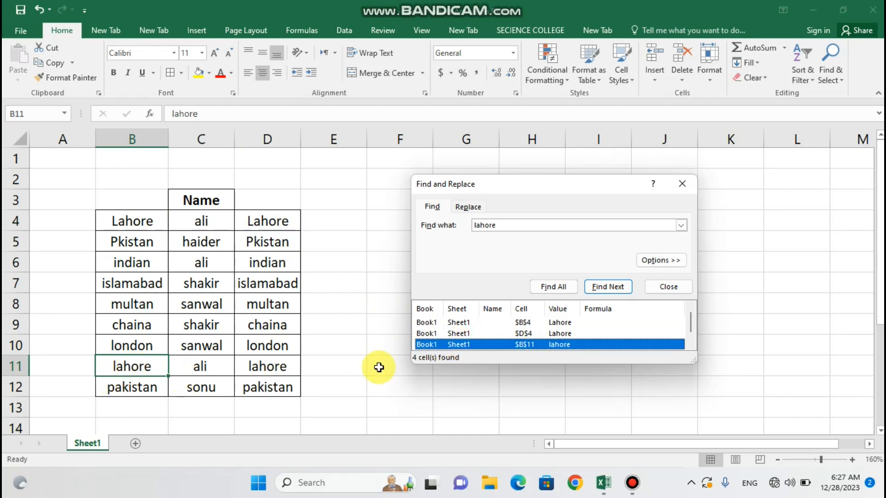
pyautogui.click(599, 288)
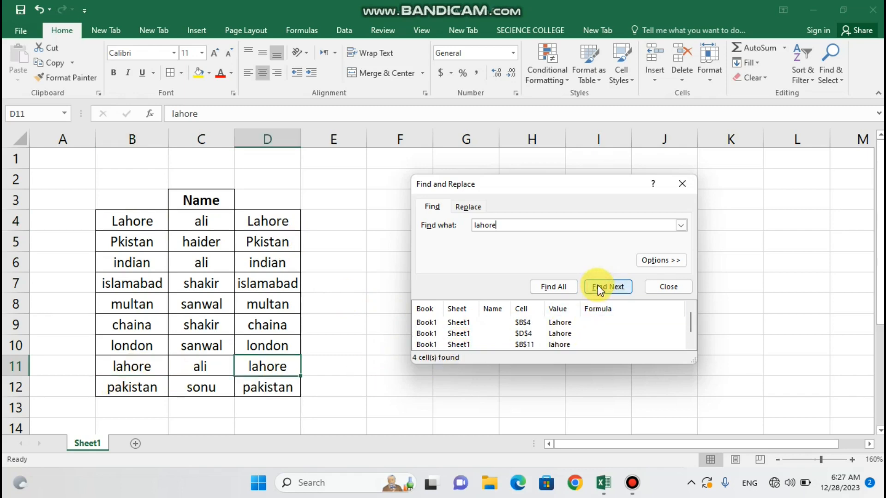
pyautogui.click(602, 285)
pyautogui.click(601, 285)
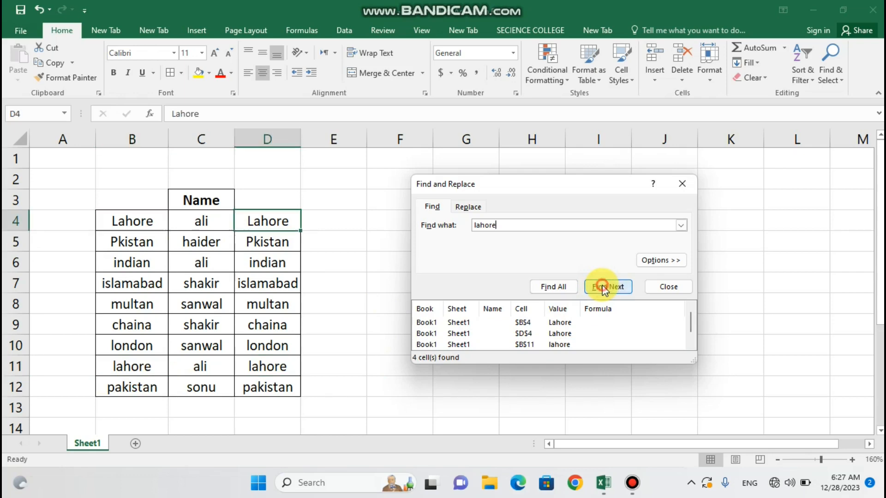
# List all lahore matches again and fill the matching cells B4, D4 and B11 with yellow
pyautogui.click(551, 288)
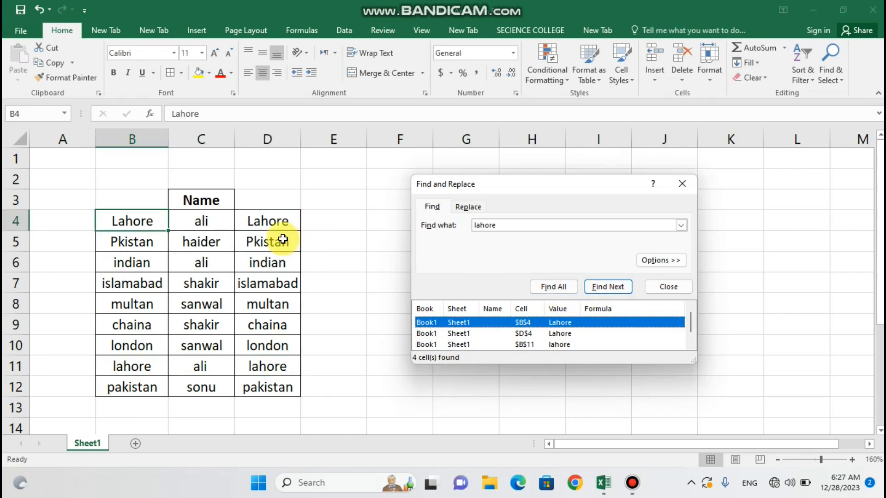
pyautogui.click(198, 73)
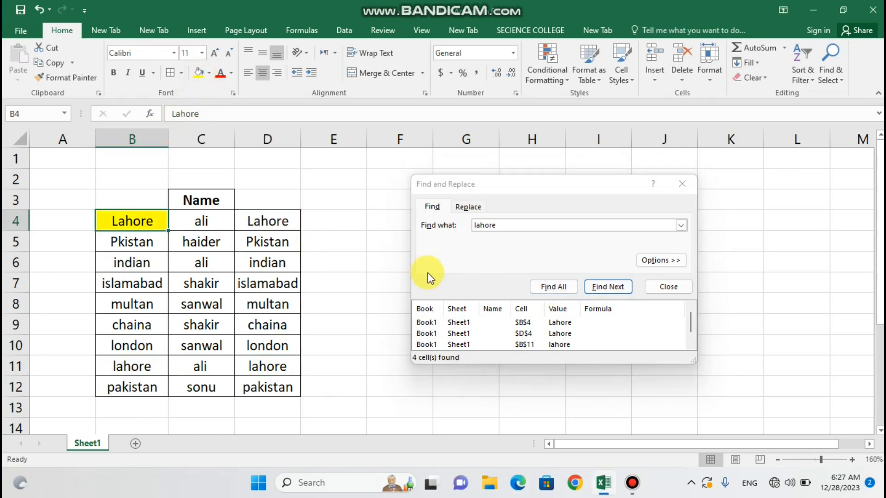
pyautogui.click(493, 333)
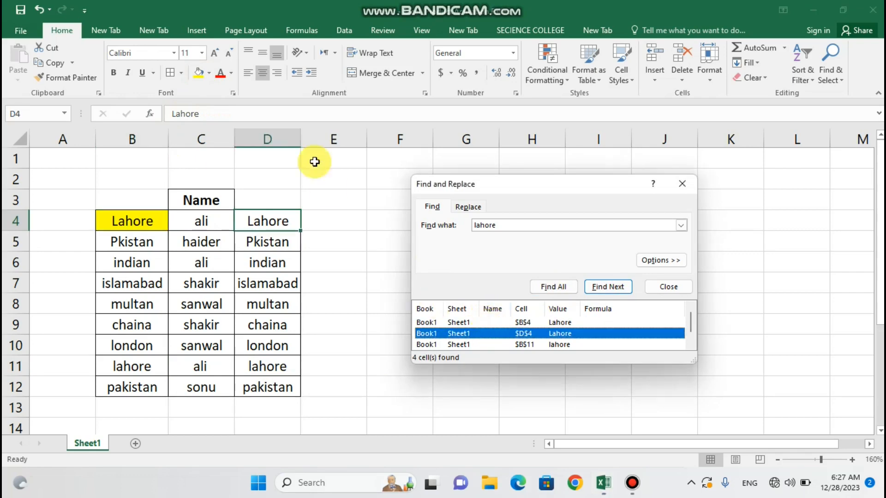
pyautogui.click(198, 76)
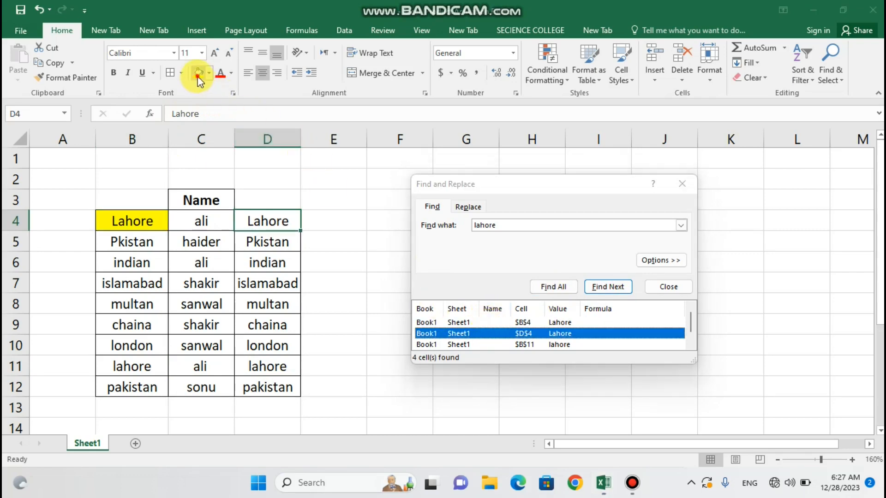
pyautogui.click(446, 344)
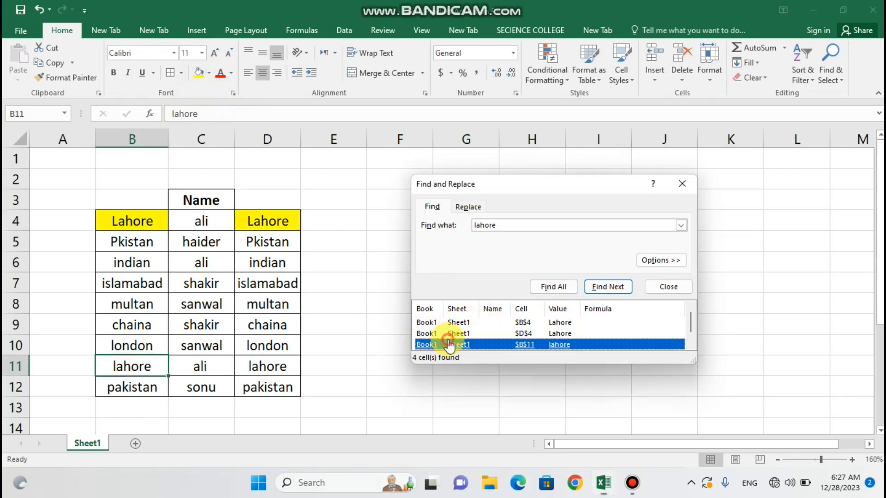
pyautogui.click(203, 79)
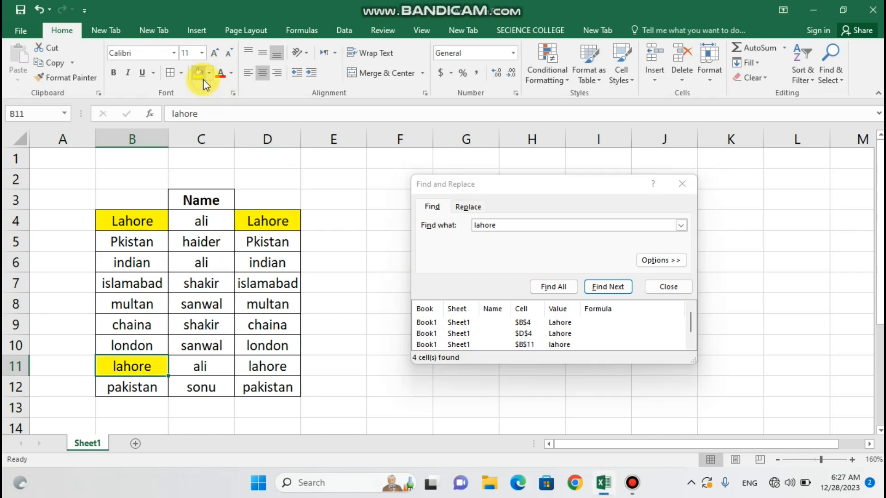
# Go to the next lahore match in the sheet and expand the search options
pyautogui.click(499, 226)
pyautogui.click(681, 225)
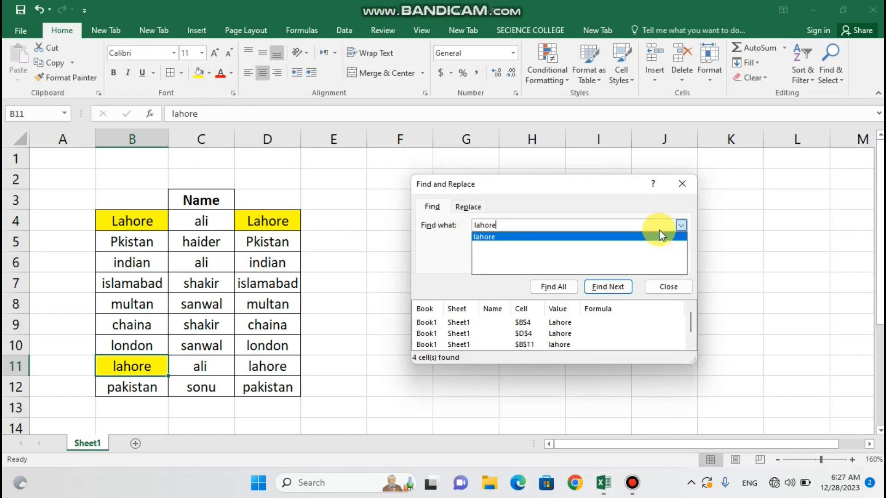
pyautogui.click(595, 235)
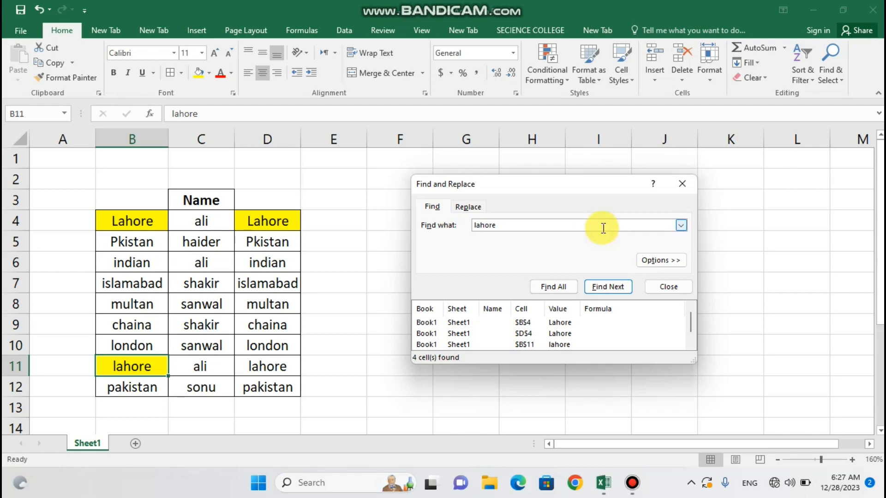
pyautogui.click(610, 289)
pyautogui.click(657, 261)
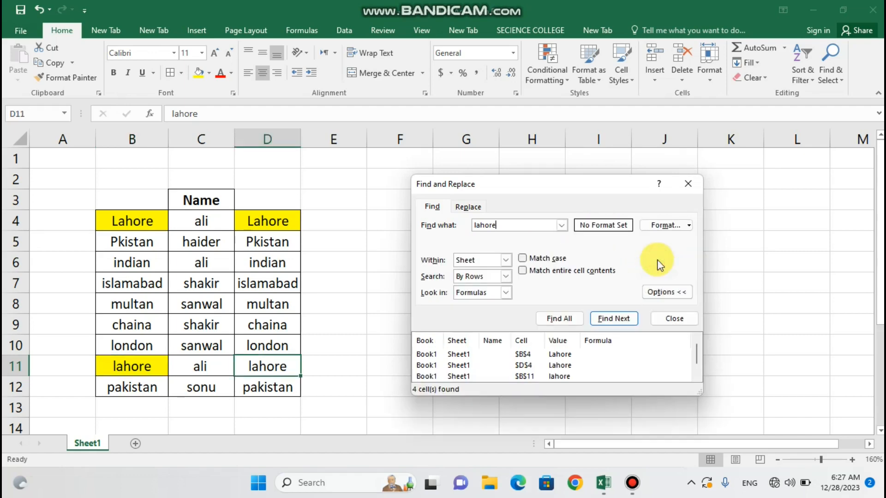
# Examine the Sheet and Workbook choices for the search scope, keeping it on Sheet
pyautogui.click(506, 260)
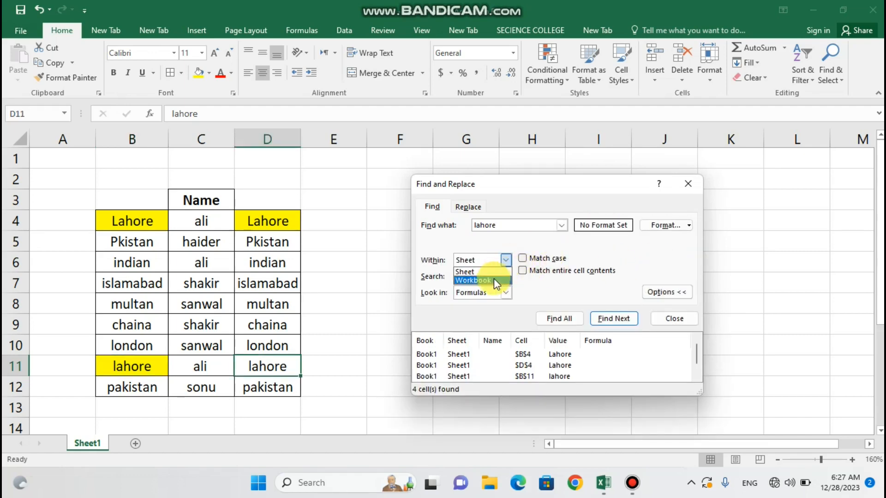
pyautogui.click(500, 262)
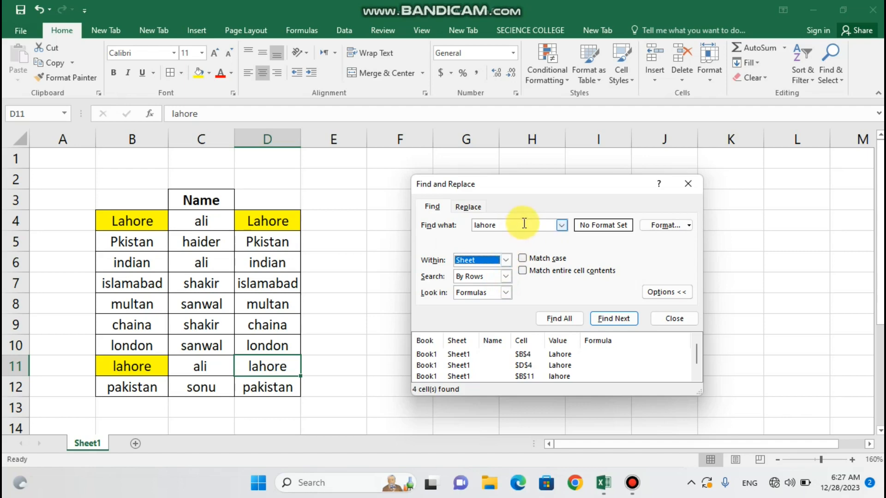
pyautogui.click(505, 261)
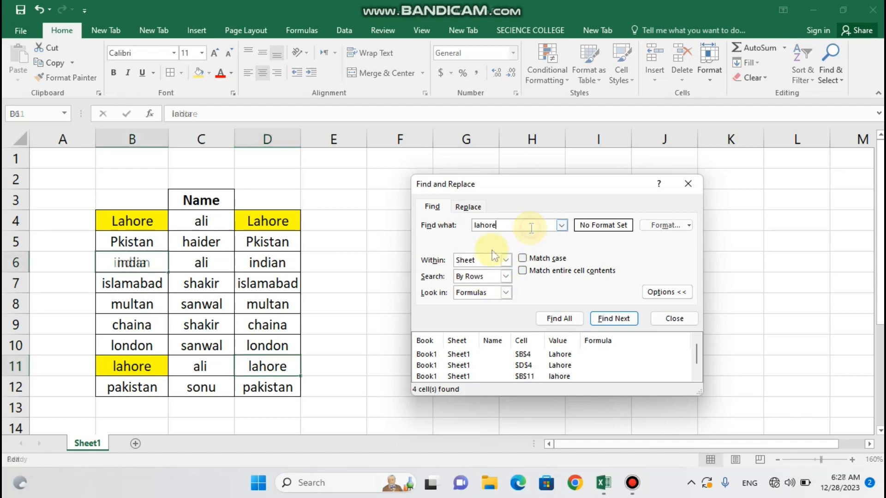
pyautogui.click(505, 259)
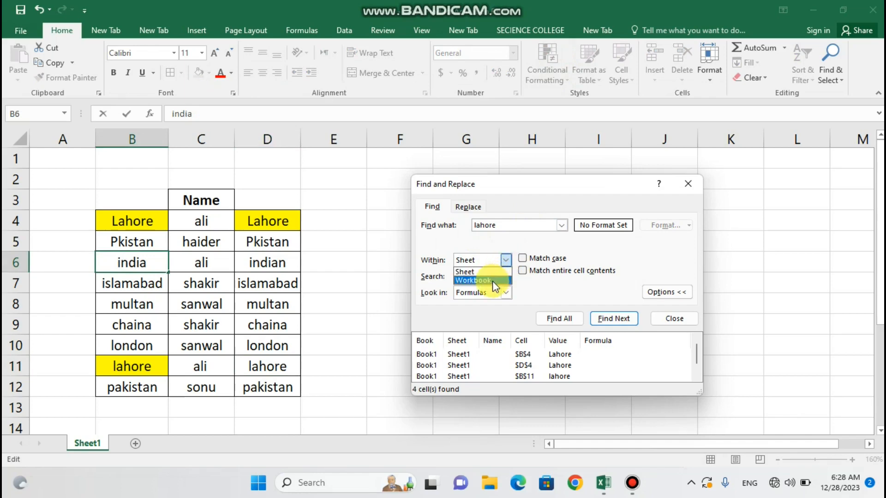
pyautogui.click(505, 260)
# Find all cells in the sheet containing pakistan, and select the table range B3:D12
pyautogui.click(529, 225)
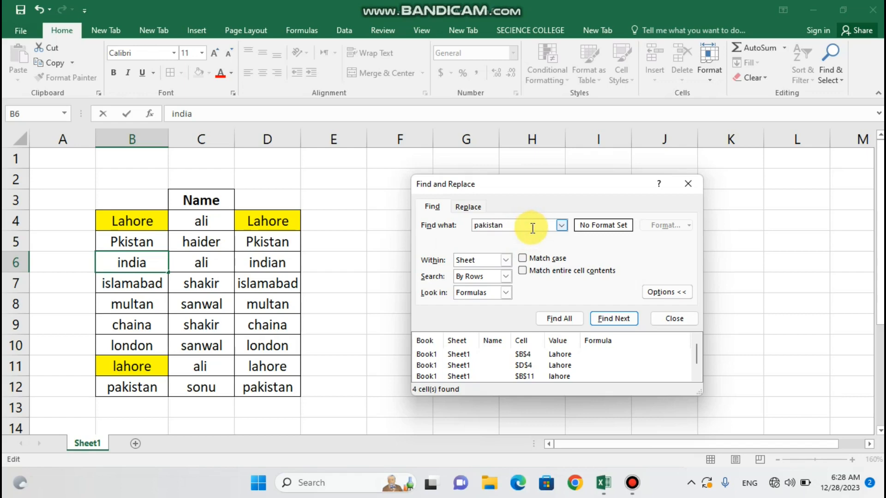
pyautogui.click(559, 318)
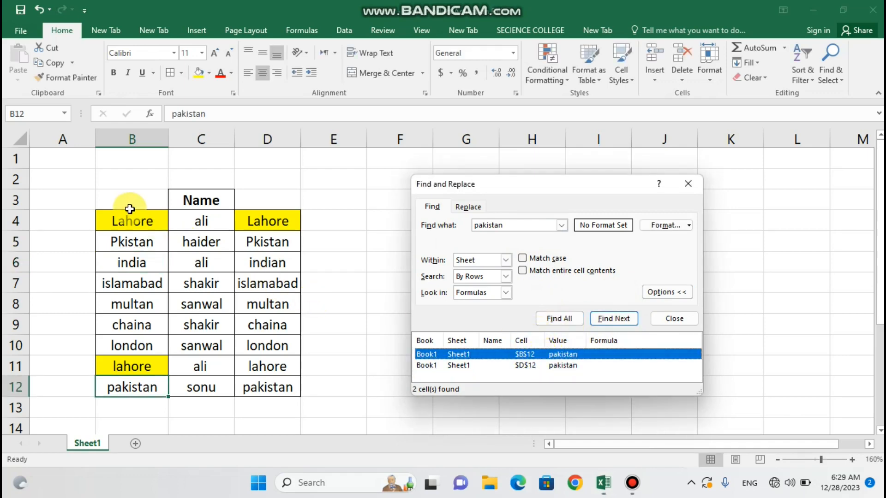
pyautogui.moveTo(129, 203); pyautogui.dragTo(267, 385)
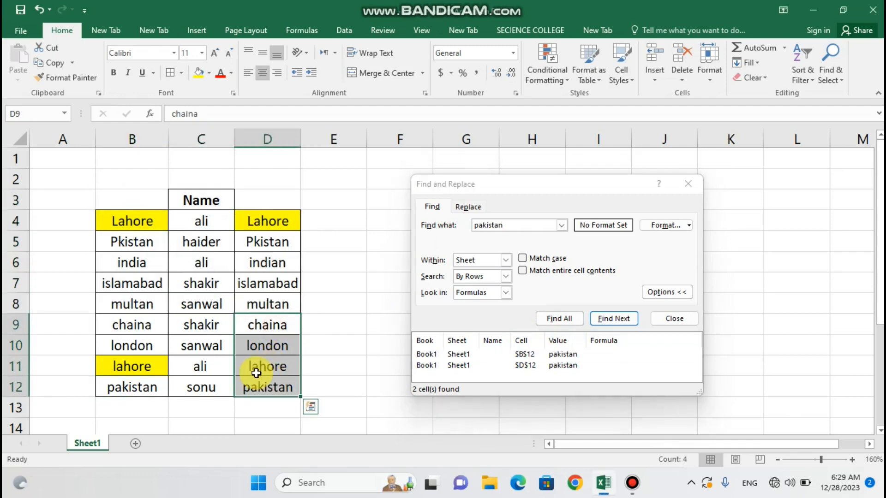
pyautogui.moveTo(129, 208); pyautogui.dragTo(286, 387)
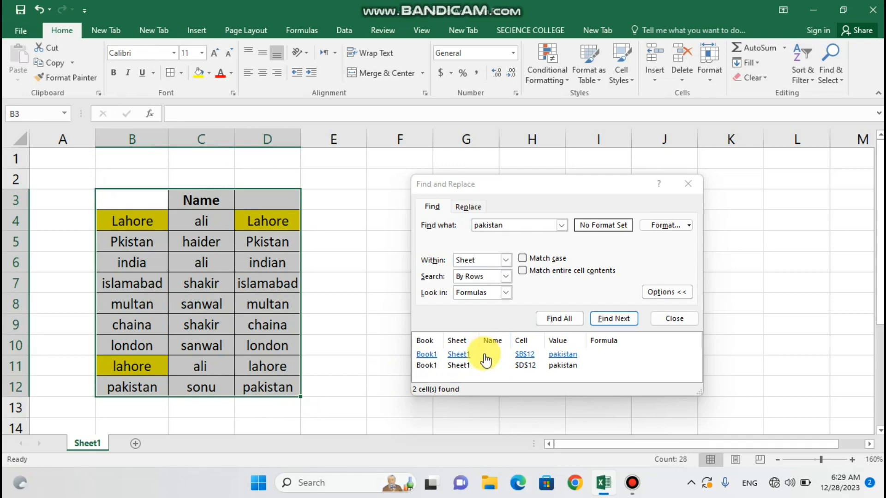
# Go to the pakistan match in B12 and fill the cell with dark orange
pyautogui.click(480, 355)
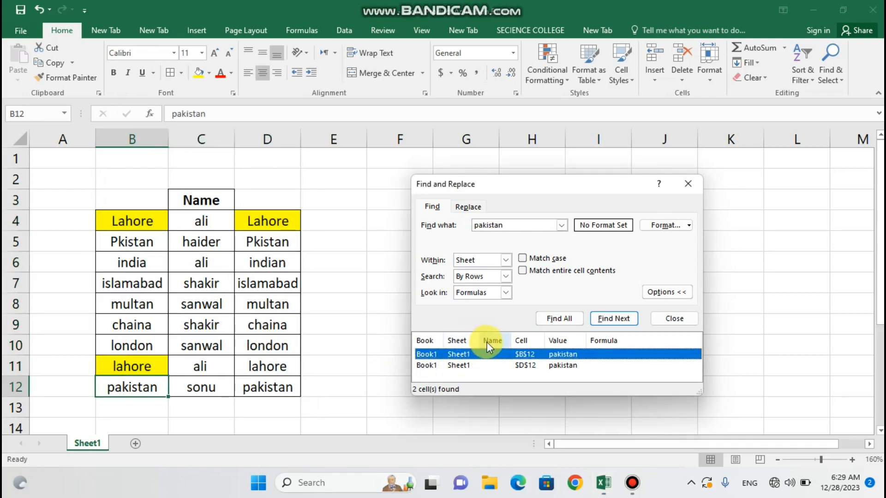
pyautogui.click(208, 75)
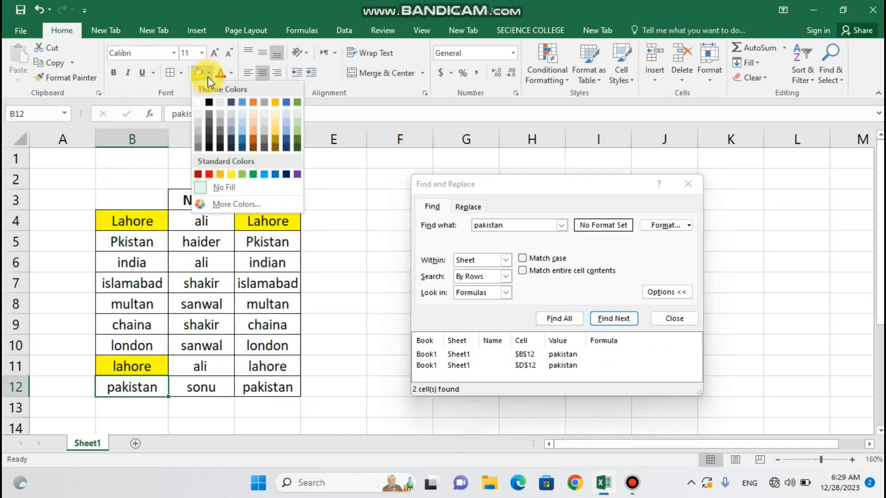
pyautogui.click(251, 139)
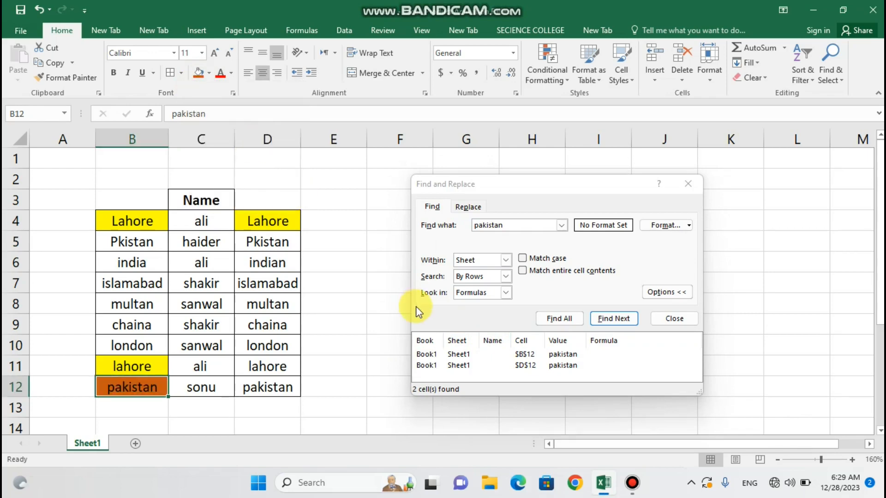
pyautogui.click(484, 354)
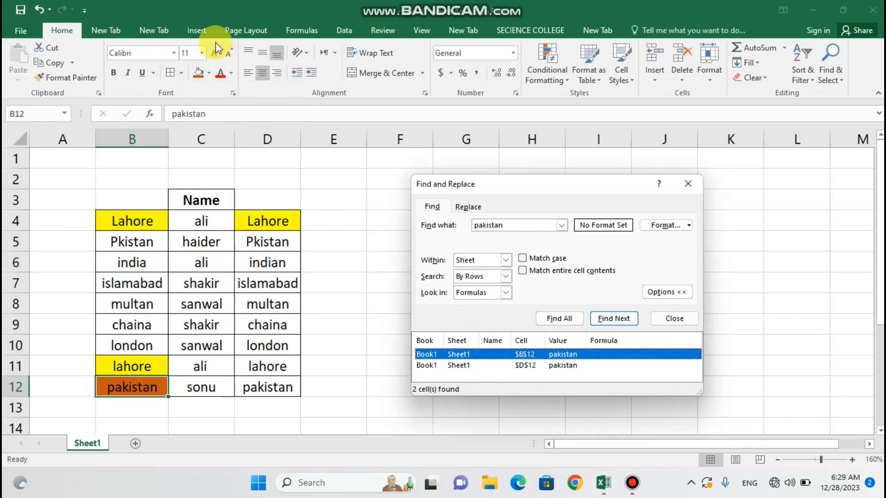
pyautogui.click(197, 74)
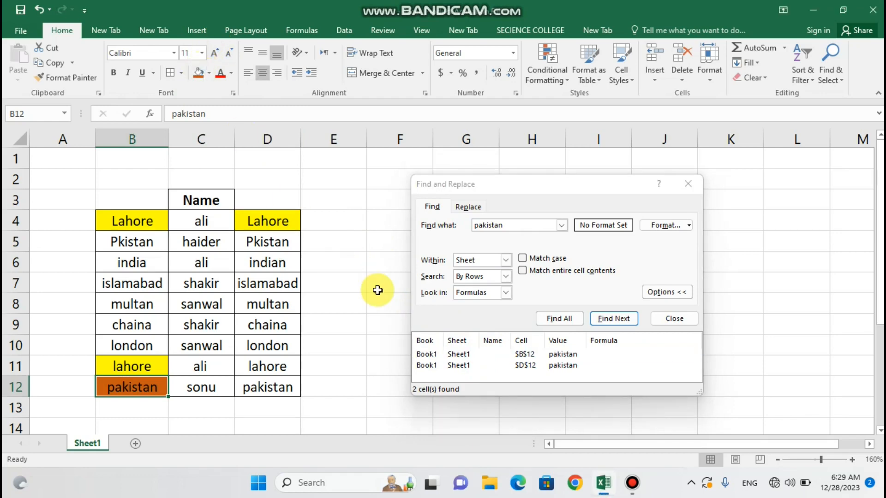
pyautogui.click(459, 355)
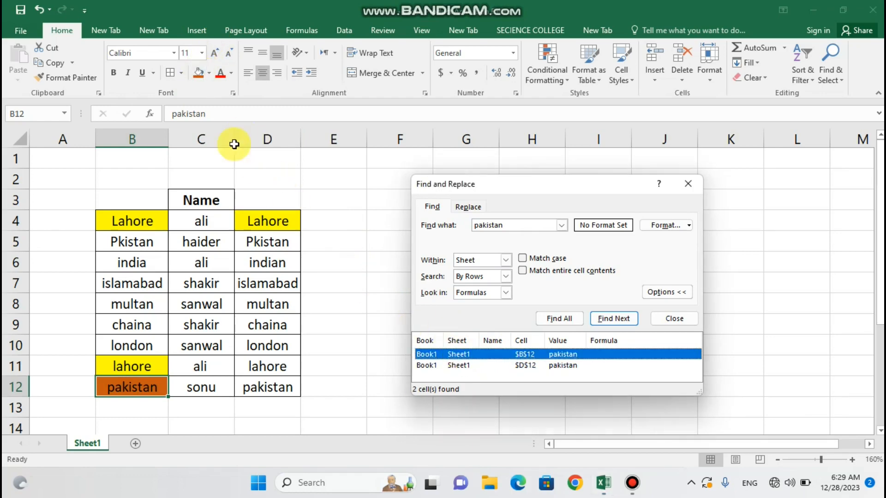
pyautogui.click(199, 74)
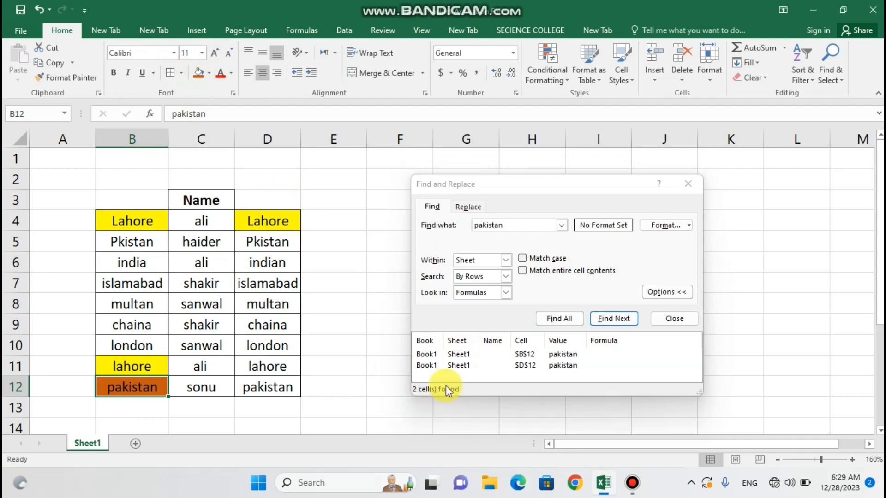
# Fill the pakistan match in D12 and the Pkistan cell D5 with the same dark orange
pyautogui.click(456, 365)
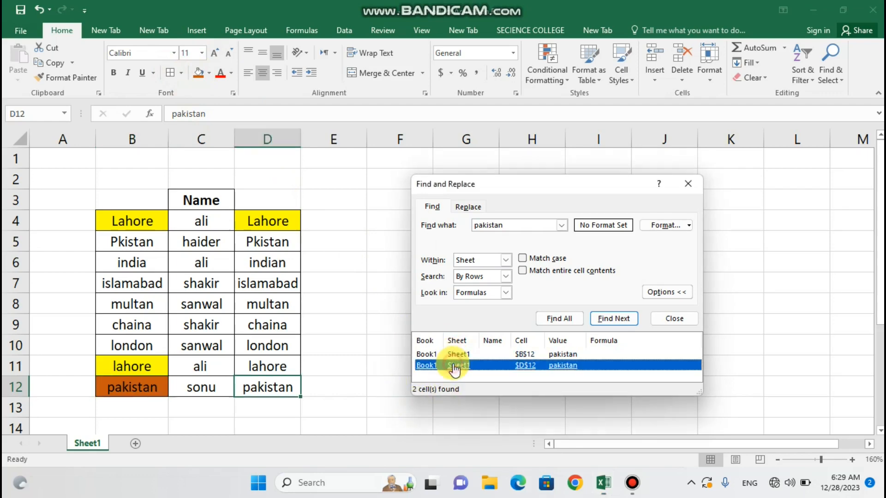
pyautogui.click(199, 73)
pyautogui.click(435, 344)
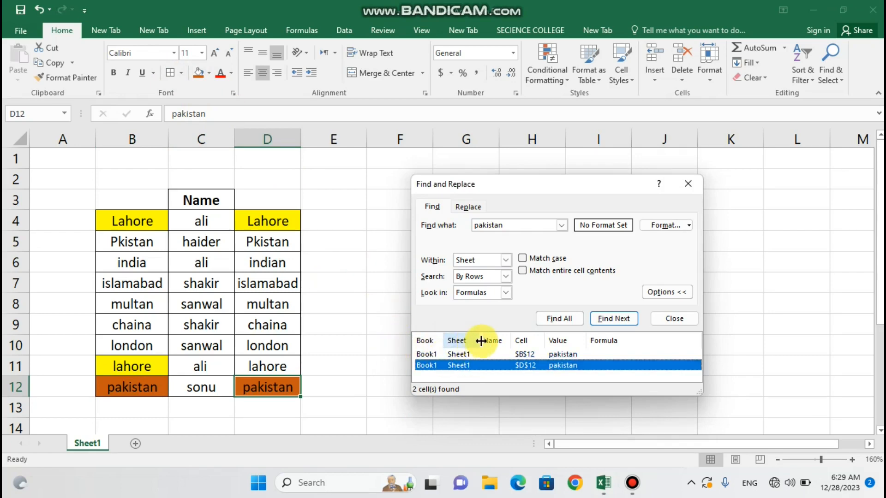
pyautogui.click(279, 243)
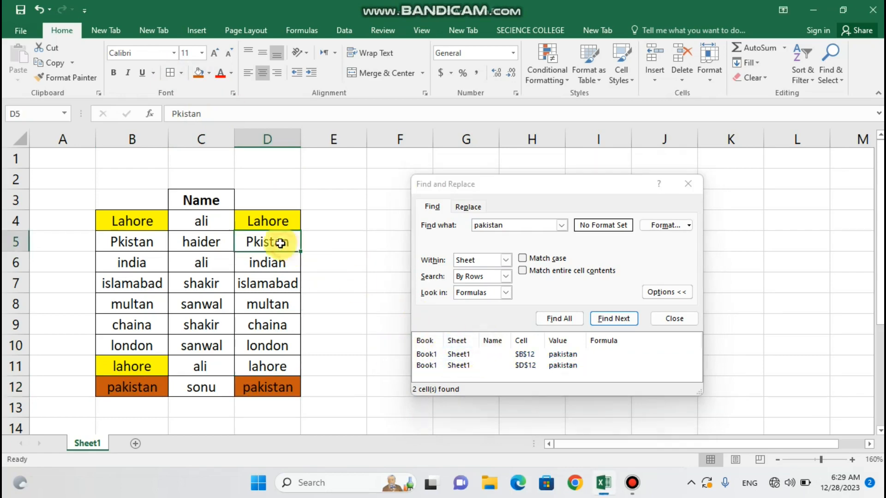
pyautogui.click(198, 76)
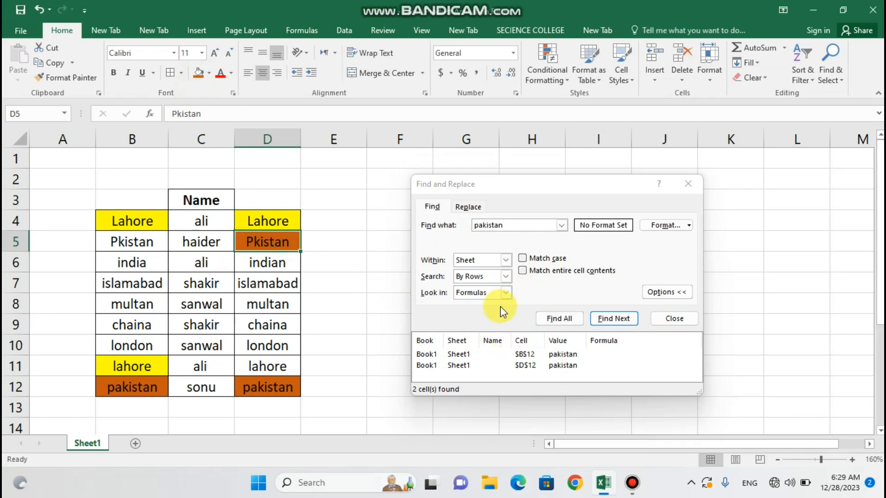
# Switch the search scope to Workbook and return it to Sheet
pyautogui.click(505, 260)
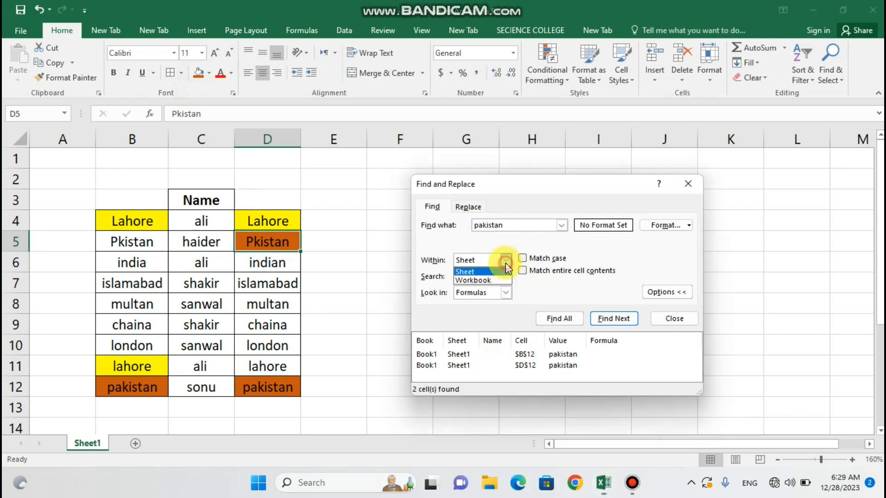
pyautogui.click(486, 276)
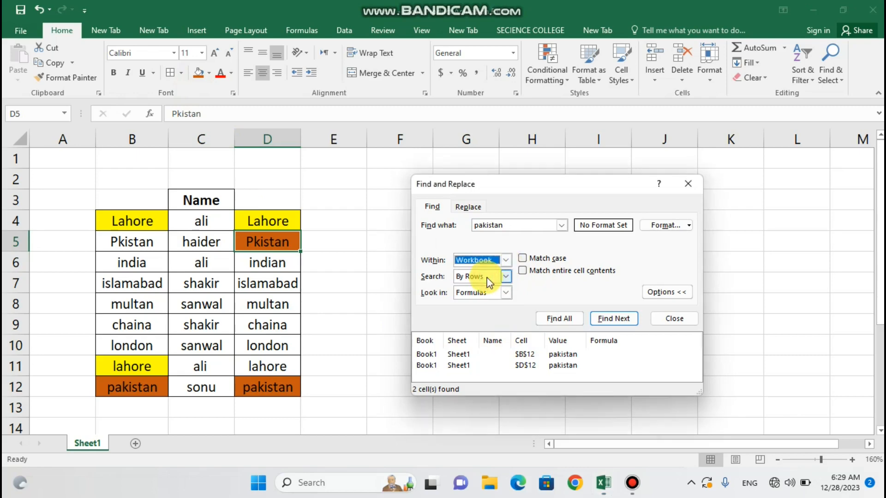
pyautogui.click(505, 262)
# Add a second worksheet to the workbook and go back to Sheet1
pyautogui.click(135, 444)
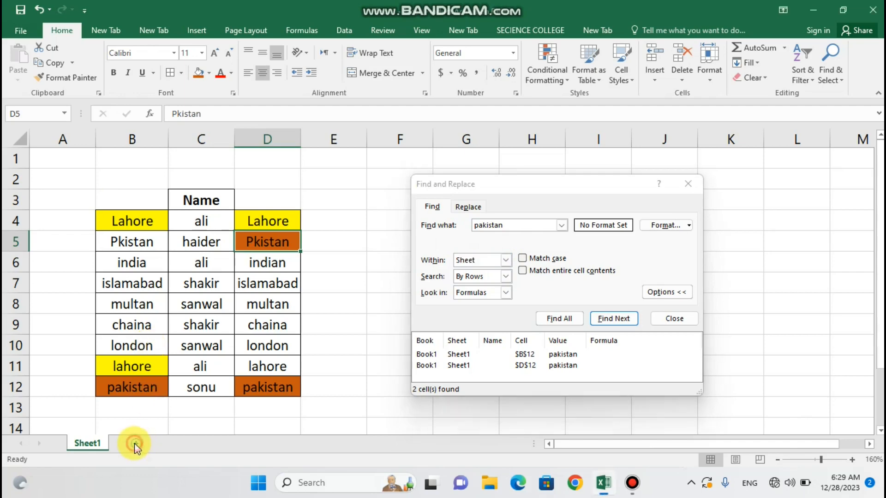
pyautogui.click(89, 443)
pyautogui.click(128, 444)
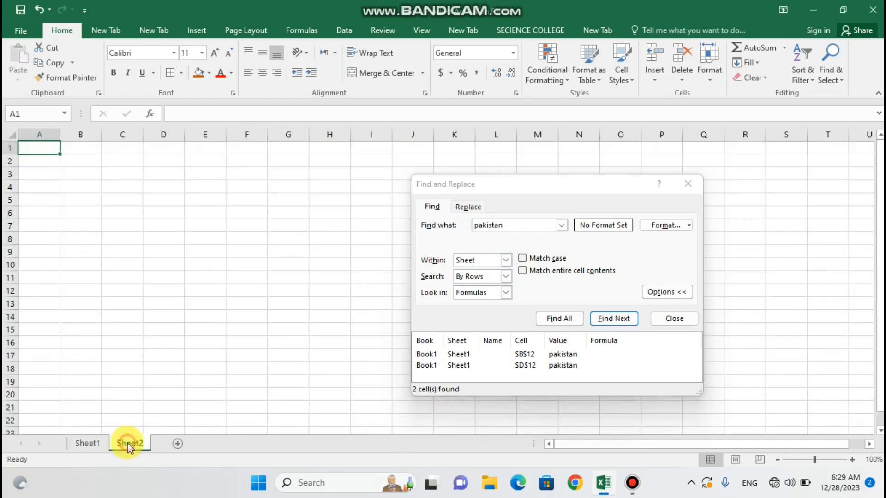
pyautogui.click(93, 442)
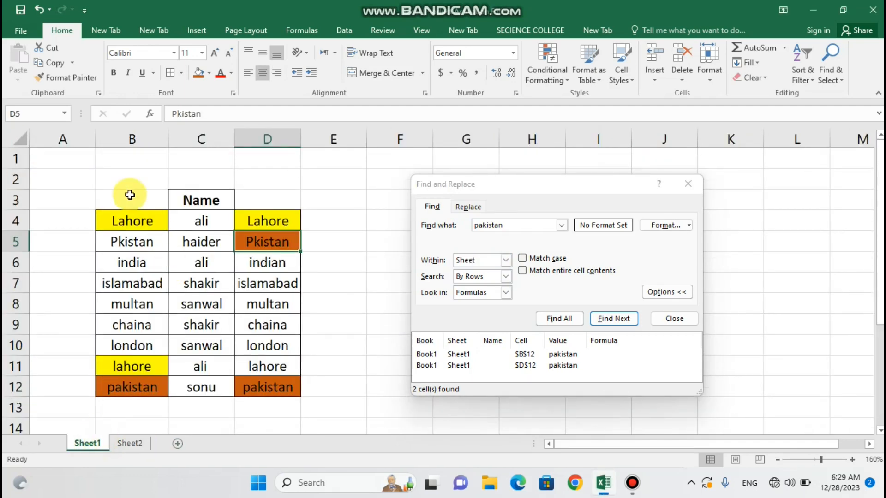
# Copy the table B3:D12 from Sheet1 and paste it into Sheet2 starting at C4
pyautogui.moveTo(130, 194); pyautogui.dragTo(267, 380)
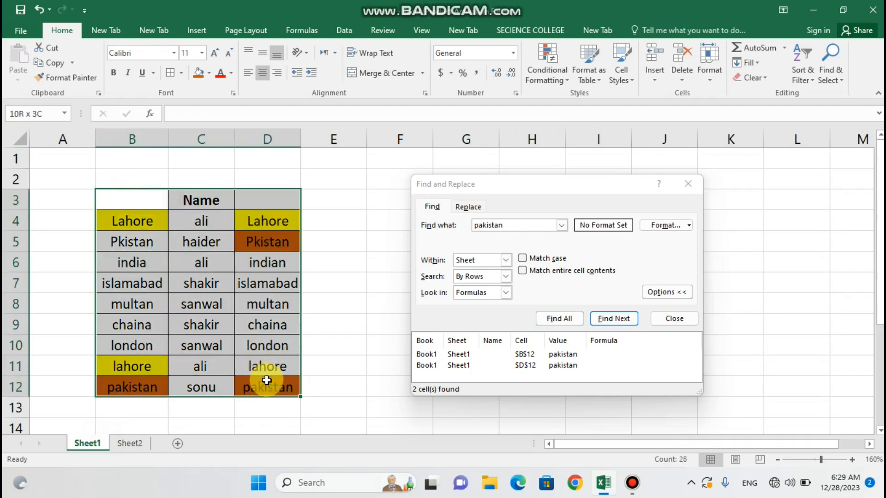
pyautogui.rightClick(268, 380)
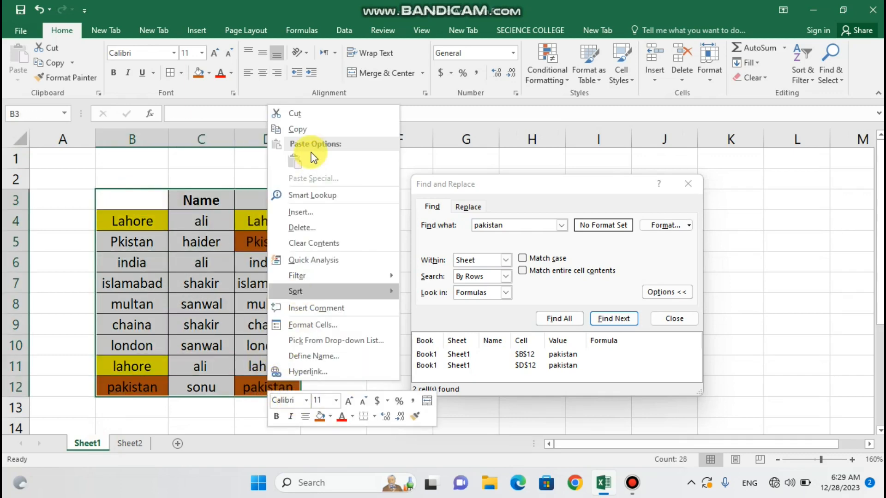
pyautogui.click(295, 129)
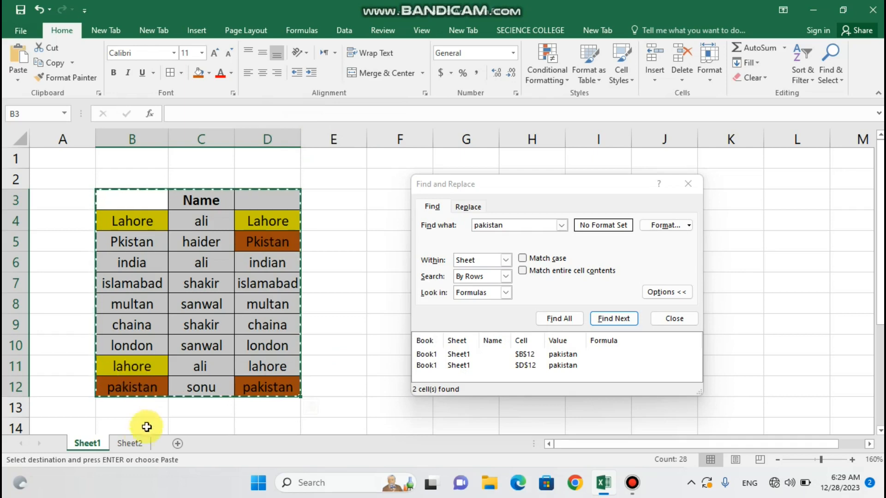
pyautogui.click(130, 443)
pyautogui.click(128, 188)
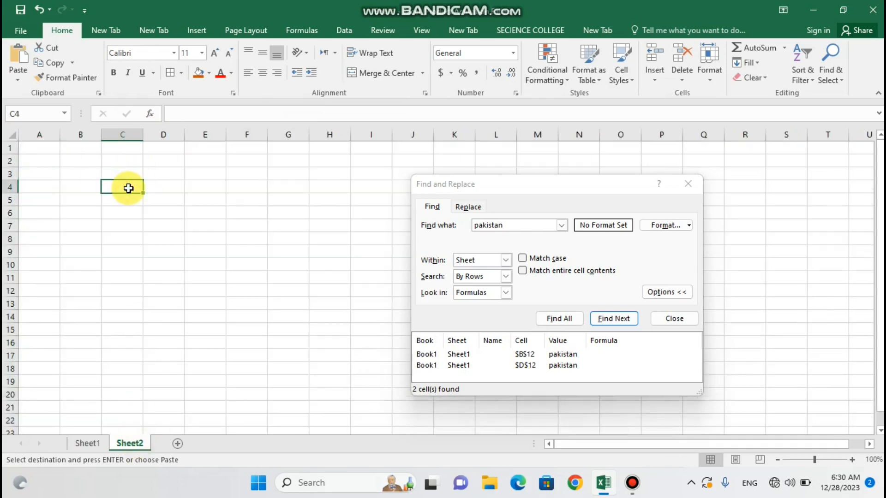
pyautogui.rightClick(129, 188)
pyautogui.click(159, 246)
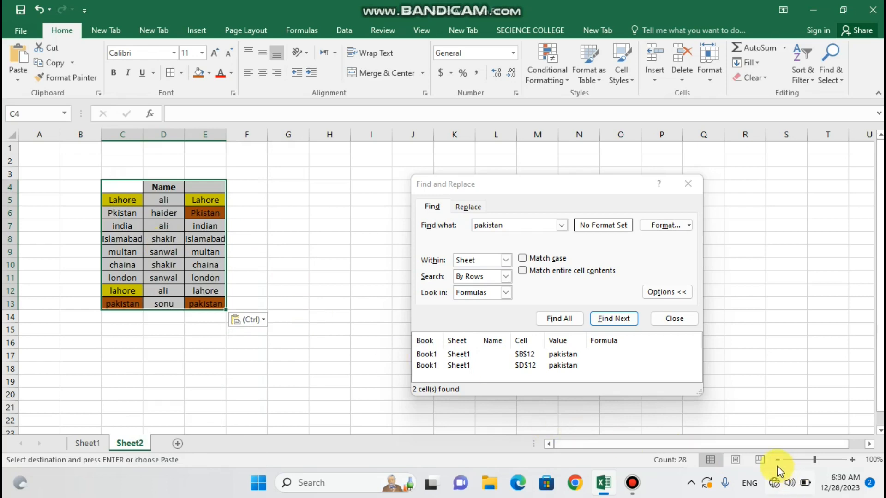
# Enlarge the view of Sheet2 to 140% and select the Lahore cell E5
pyautogui.click(852, 460)
pyautogui.click(852, 460)
pyautogui.click(851, 459)
pyautogui.click(852, 460)
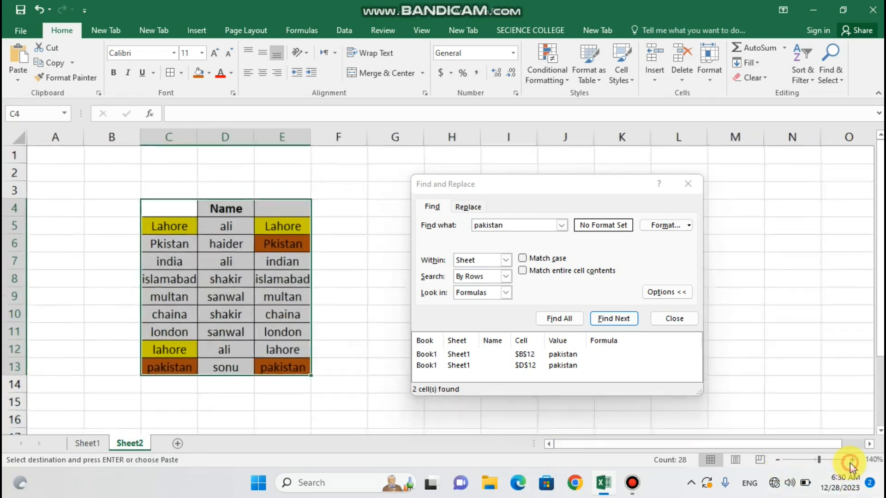
pyautogui.click(357, 357)
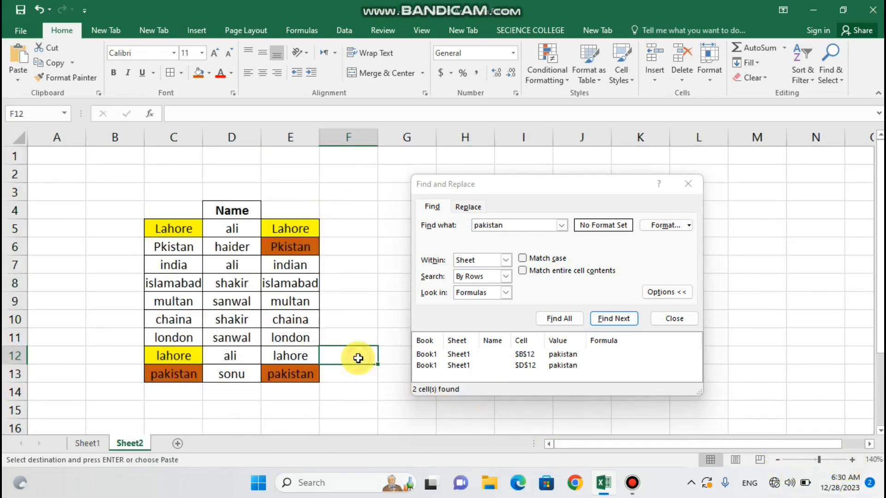
pyautogui.click(301, 237)
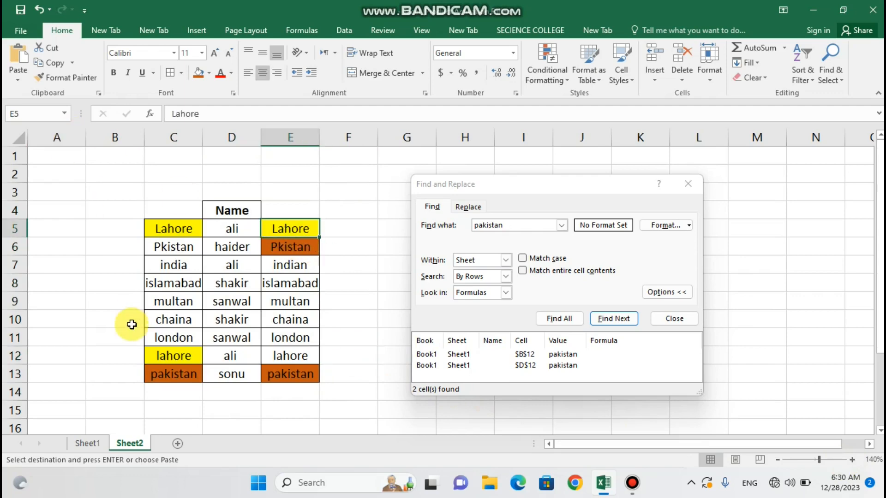
# Check the table on Sheet1, add a third worksheet to the workbook, and return to Sheet2
pyautogui.click(86, 443)
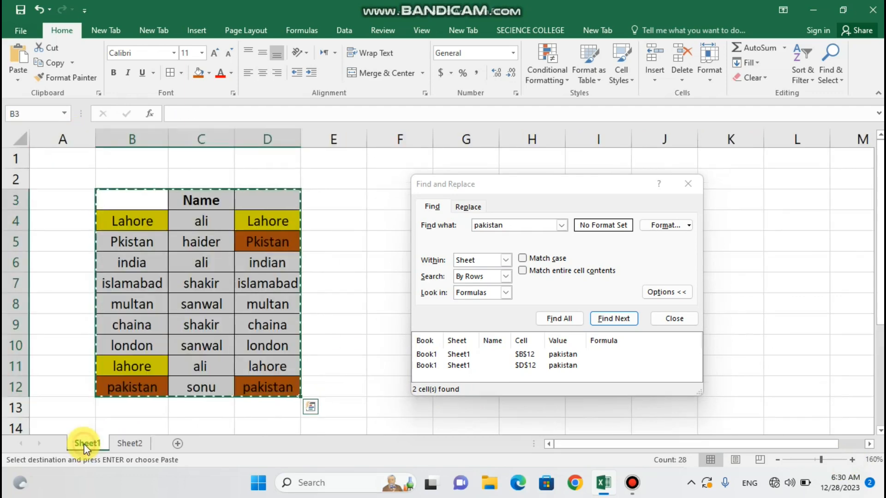
pyautogui.click(213, 403)
pyautogui.click(360, 346)
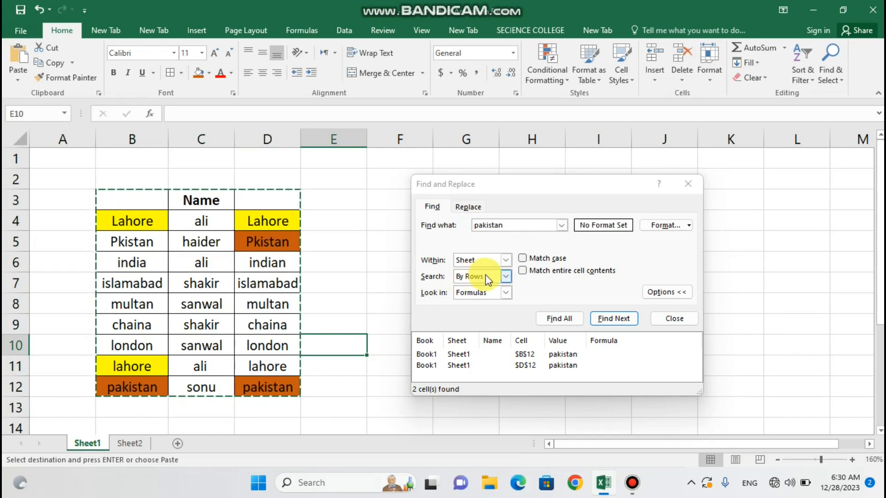
pyautogui.click(129, 442)
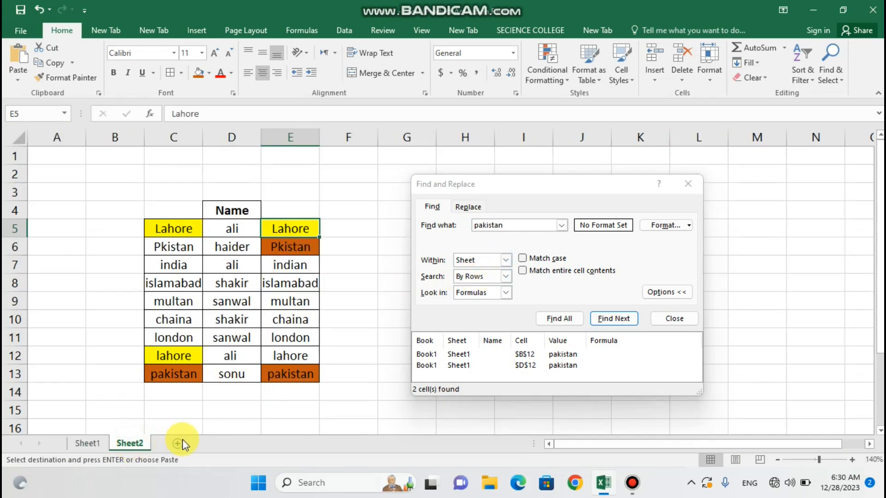
pyautogui.click(178, 443)
pyautogui.click(129, 442)
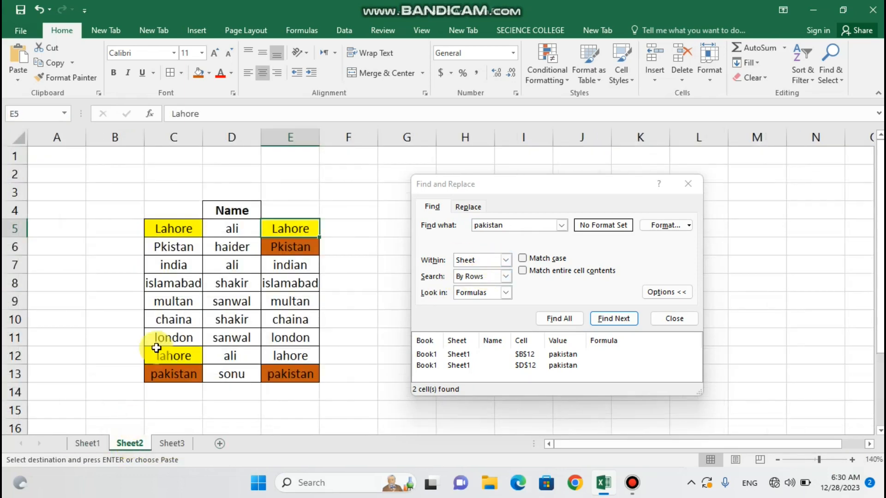
# Copy the table C4:E13 from Sheet2 and paste it into Sheet3 starting at E7
pyautogui.moveTo(182, 208); pyautogui.dragTo(296, 371)
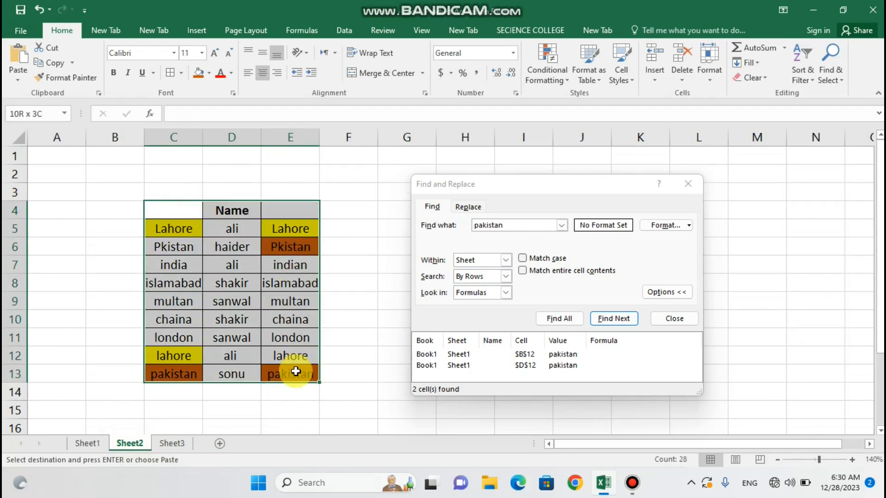
pyautogui.rightClick(296, 371)
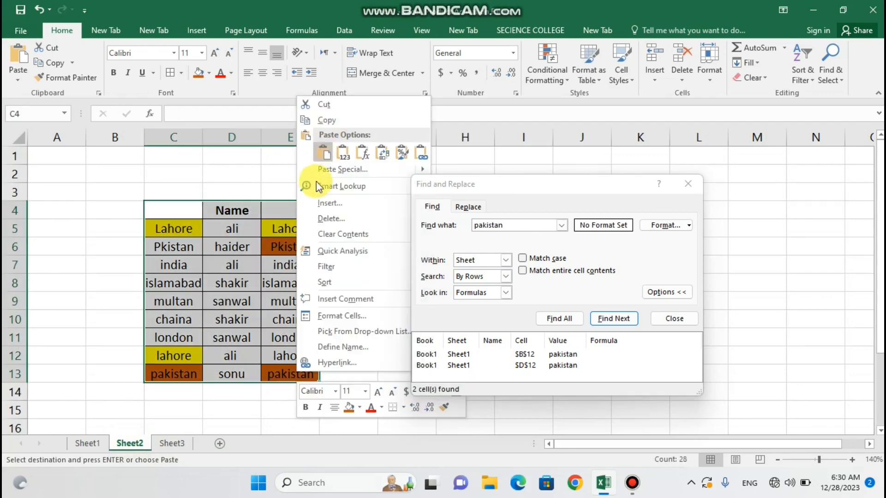
pyautogui.click(328, 121)
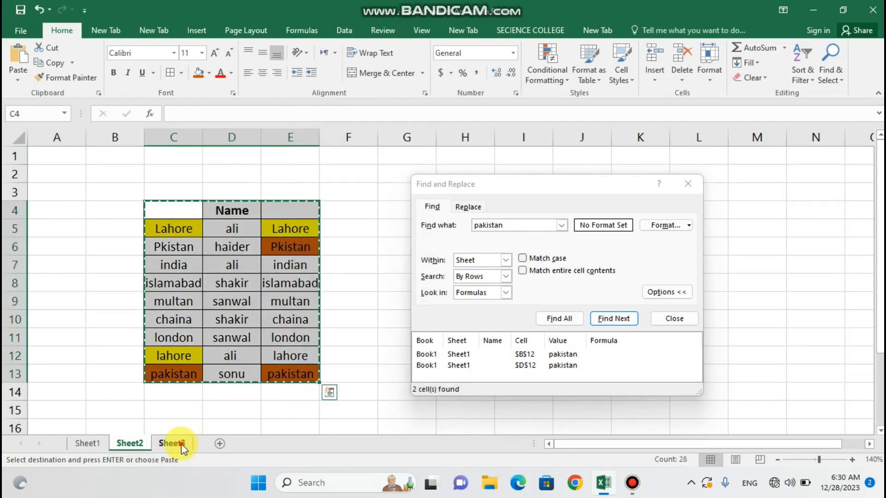
pyautogui.click(182, 445)
pyautogui.rightClick(213, 226)
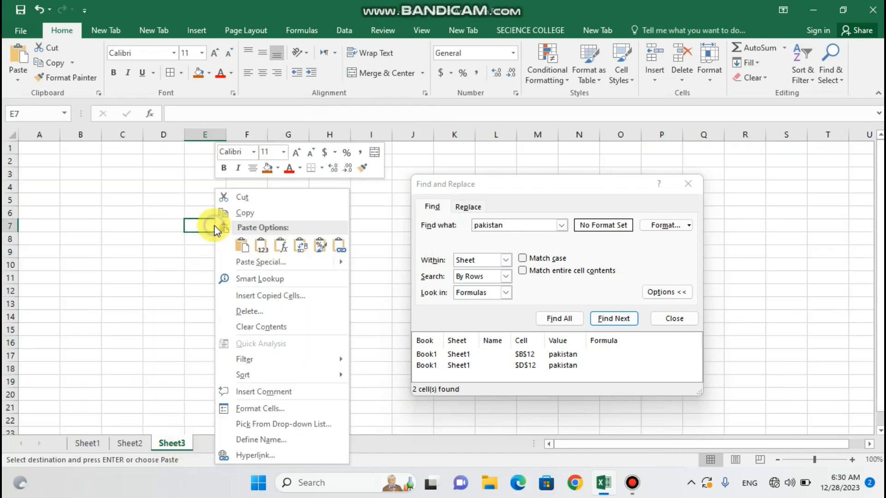
pyautogui.click(243, 244)
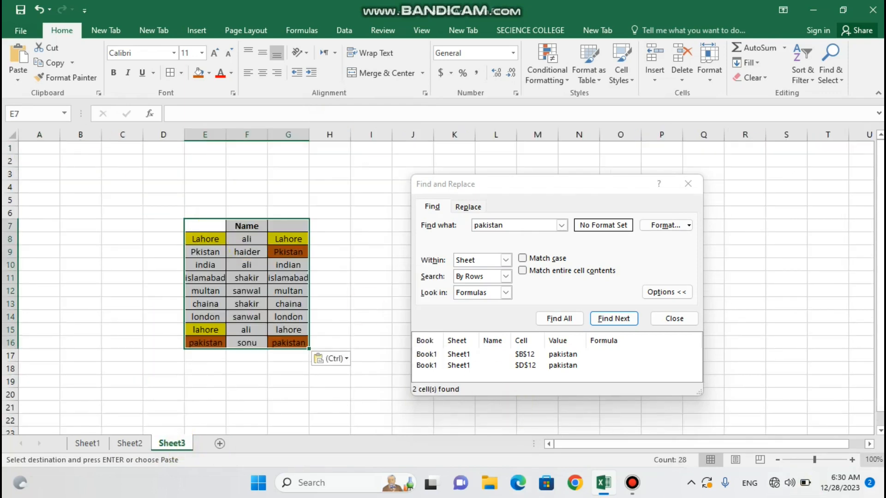
# Enlarge the view of Sheet3 to 130% and move the Find and Replace dialog clear of the table
pyautogui.click(852, 462)
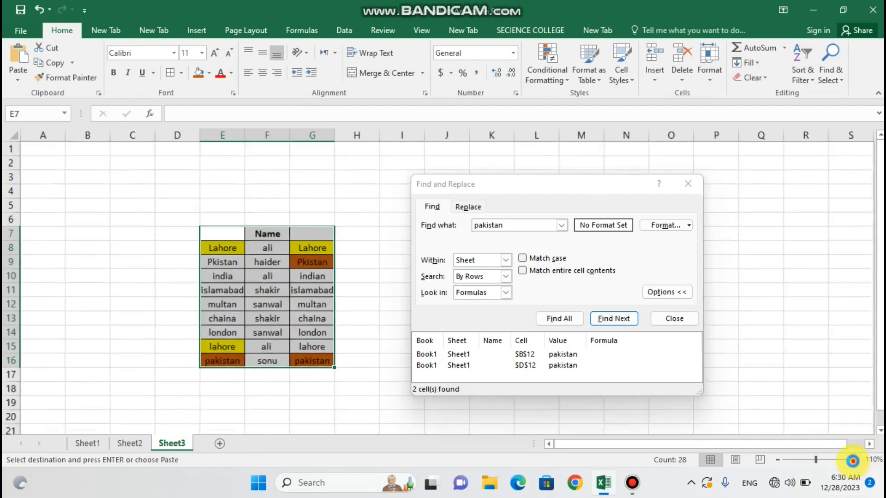
pyautogui.click(853, 462)
pyautogui.click(853, 461)
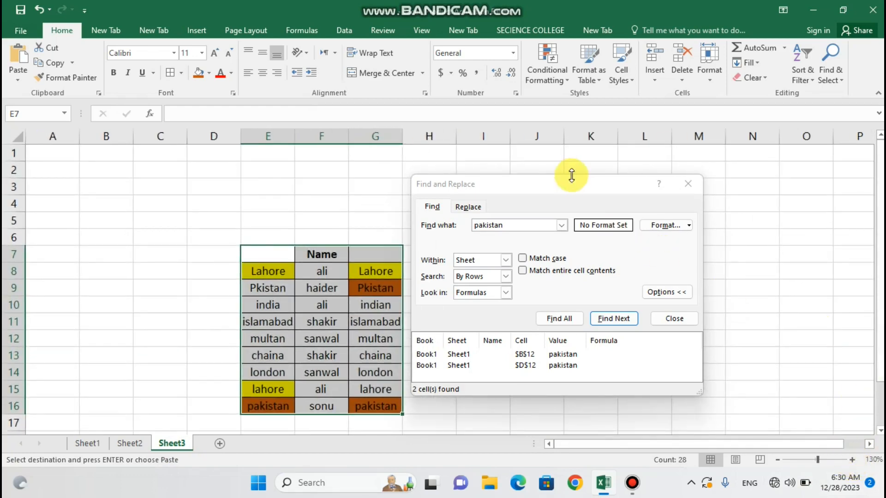
pyautogui.moveTo(572, 181); pyautogui.dragTo(615, 182)
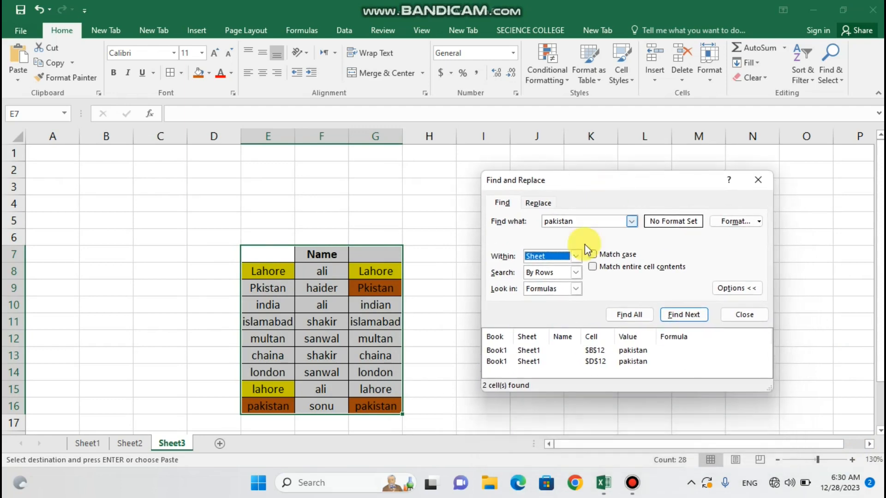
pyautogui.click(578, 256)
pyautogui.click(578, 256)
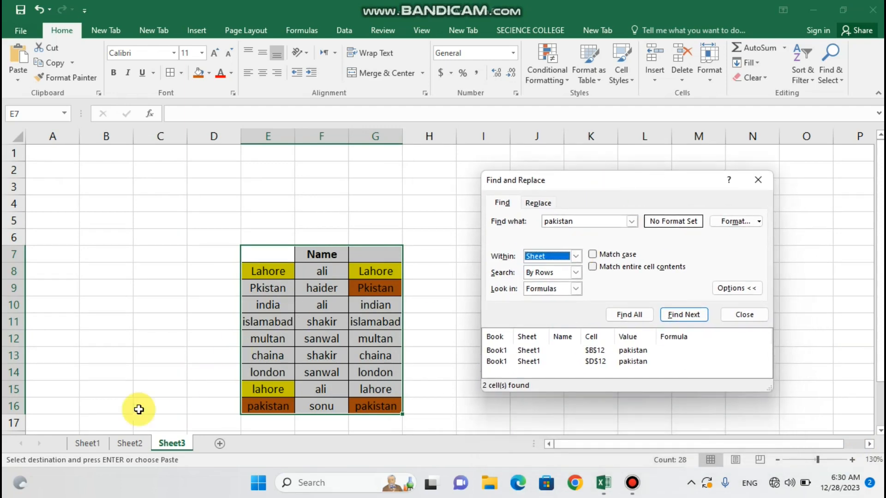
# Review the copied tables on Sheet2 and Sheet3 and return to Sheet1
pyautogui.click(95, 445)
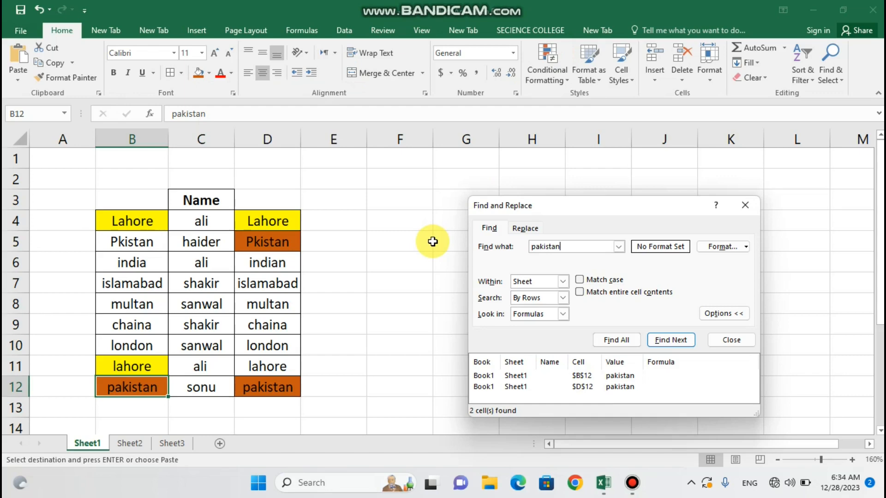
pyautogui.click(101, 448)
pyautogui.click(129, 443)
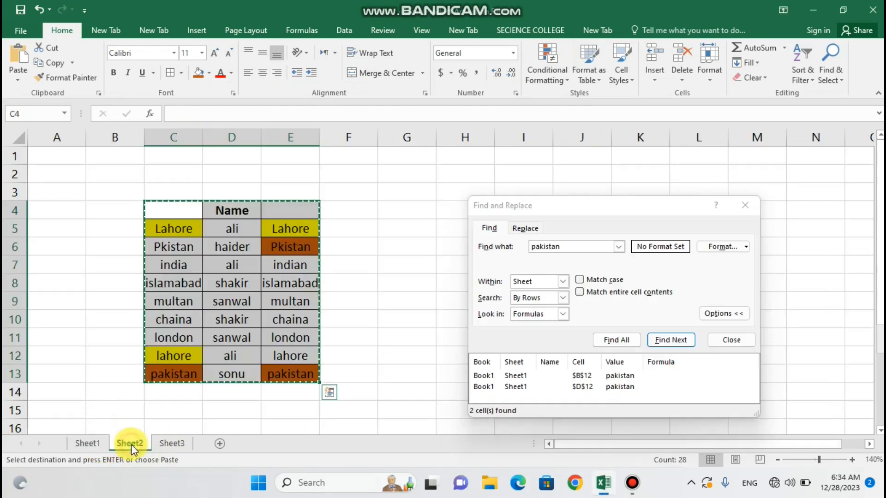
pyautogui.click(162, 443)
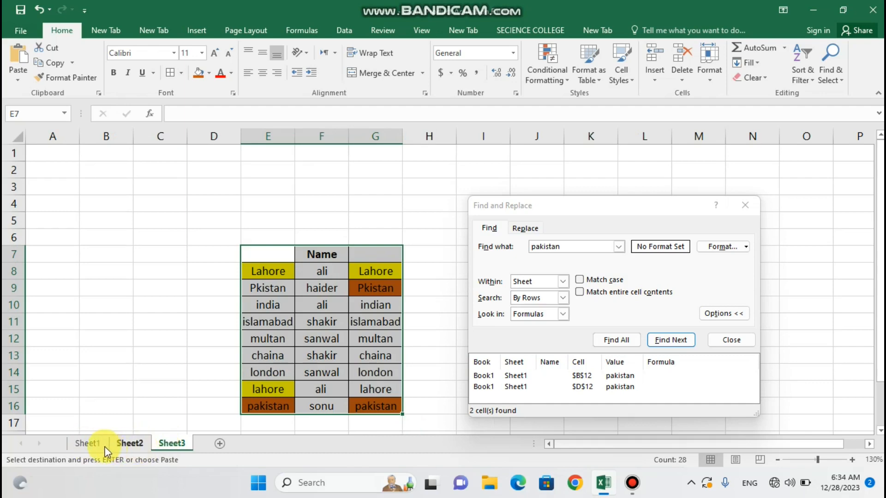
pyautogui.click(86, 444)
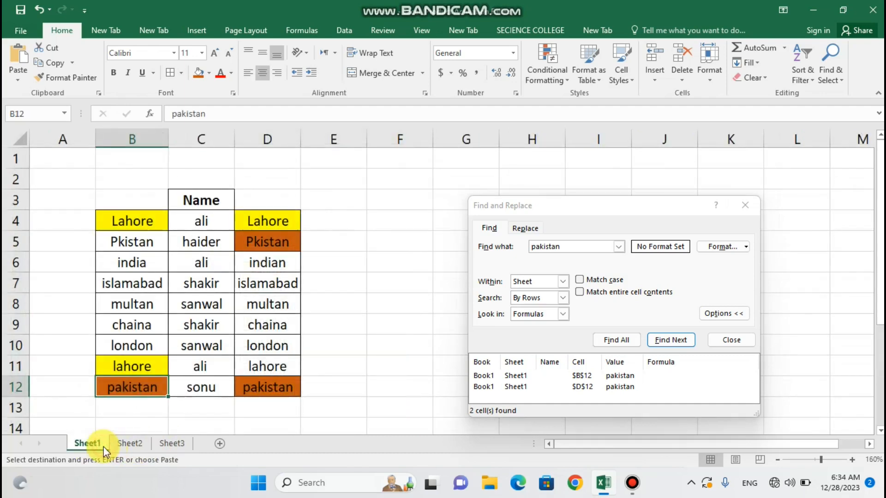
# Find all lahore entries within the current sheet and enlarge the dialog to show the whole results list
pyautogui.click(600, 246)
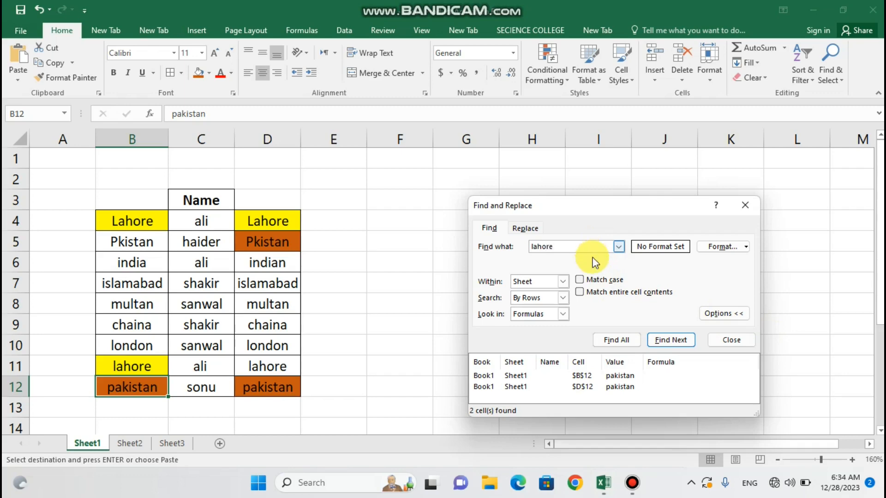
pyautogui.click(623, 342)
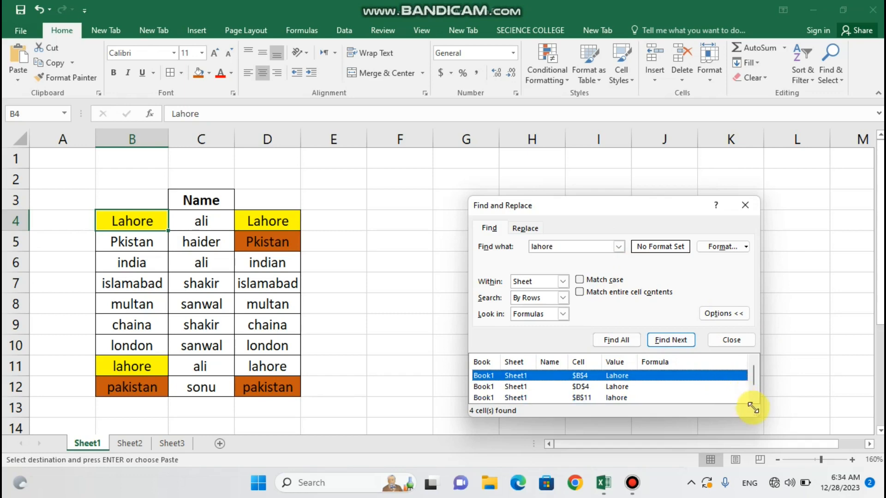
pyautogui.moveTo(754, 410); pyautogui.dragTo(814, 439)
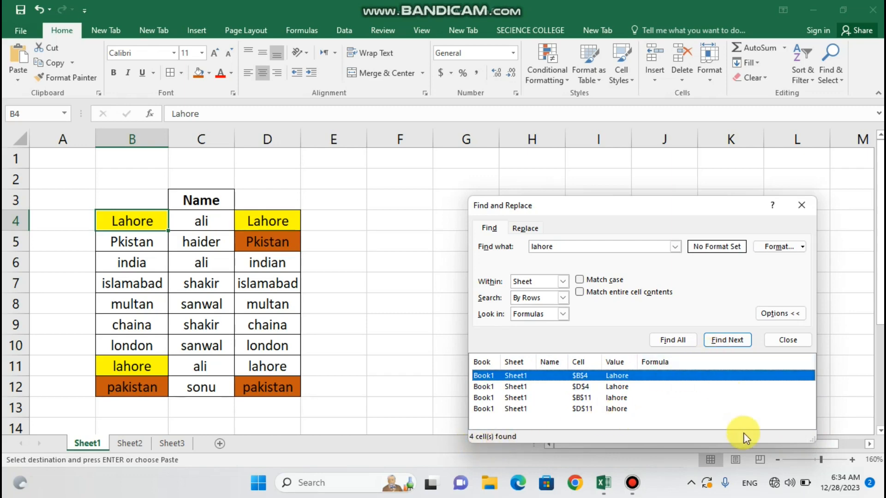
pyautogui.click(678, 341)
pyautogui.click(679, 342)
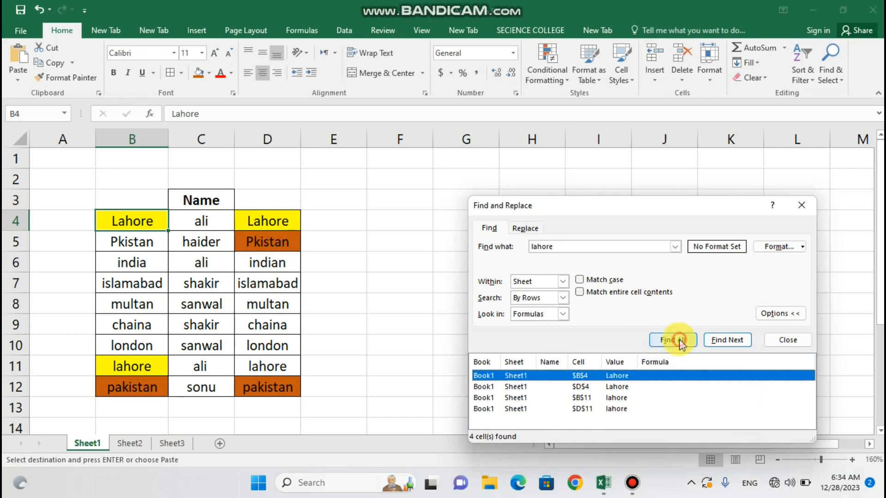
pyautogui.click(679, 340)
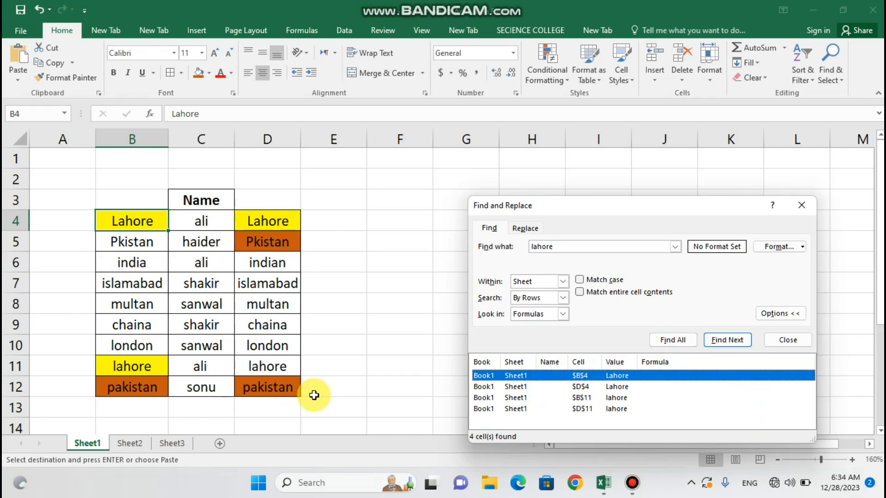
# Go through the lahore results D4, B11 and D11, and fill cell D11 with orange
pyautogui.click(492, 387)
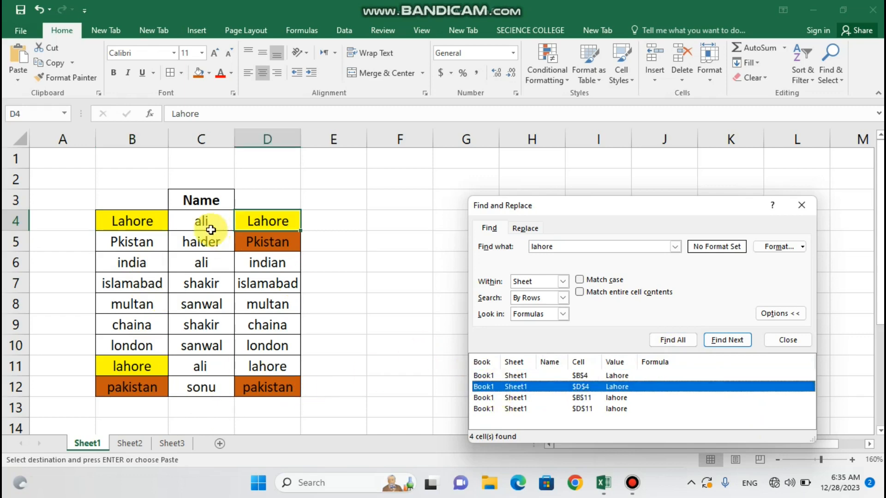
pyautogui.click(495, 398)
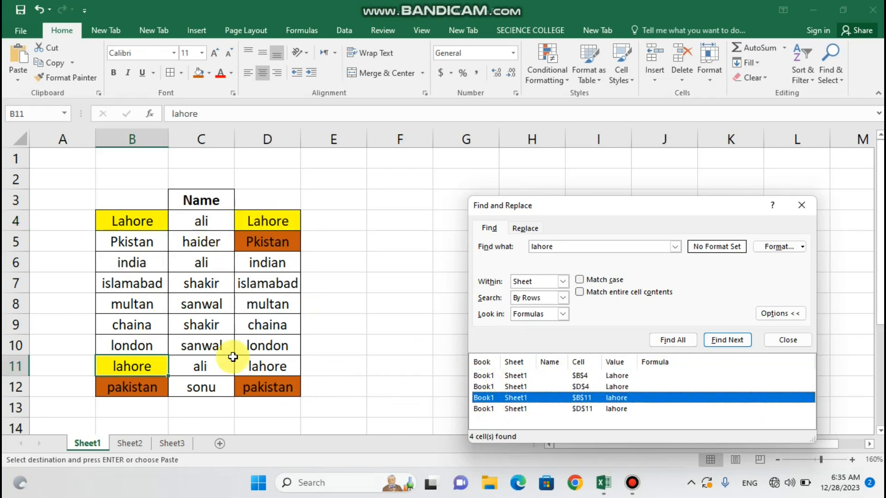
pyautogui.click(490, 409)
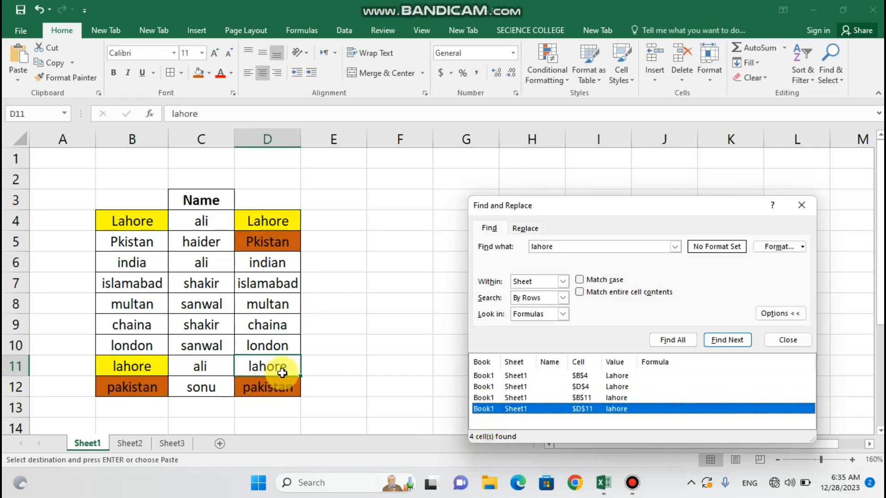
pyautogui.click(197, 69)
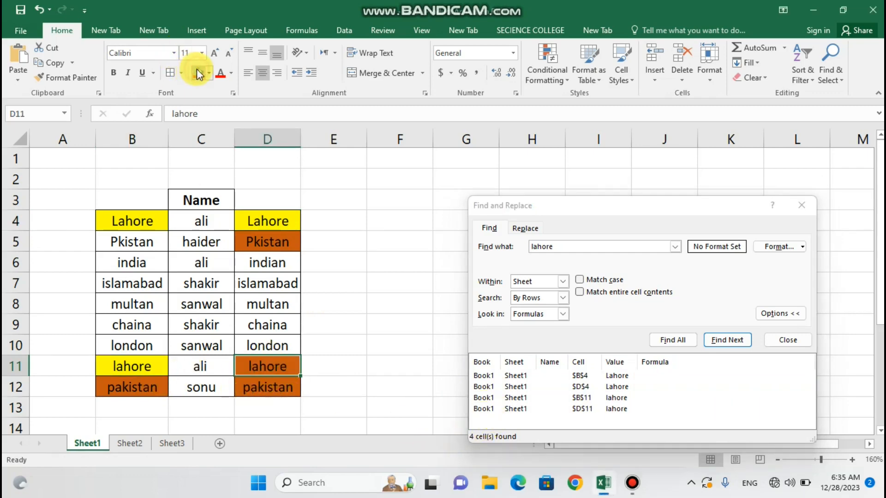
# Find all lahore entries within the Workbook, then move and enlarge the dialog to show every result
pyautogui.click(516, 398)
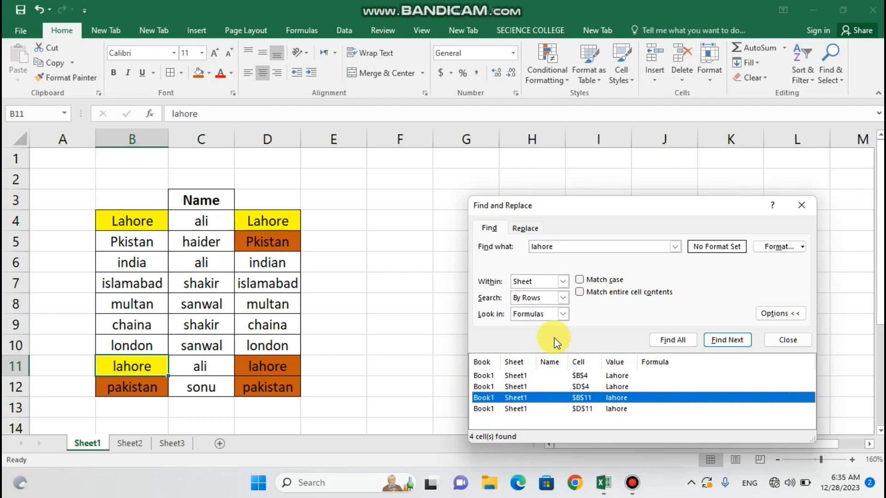
pyautogui.click(563, 282)
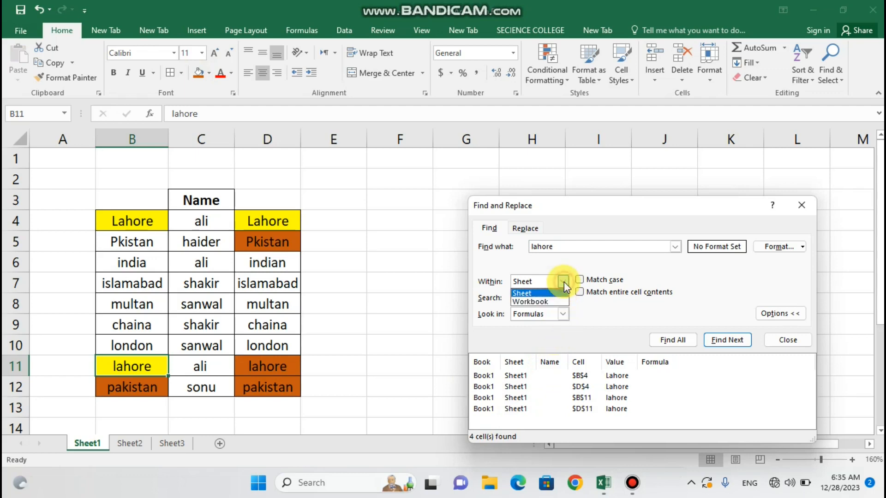
pyautogui.click(559, 302)
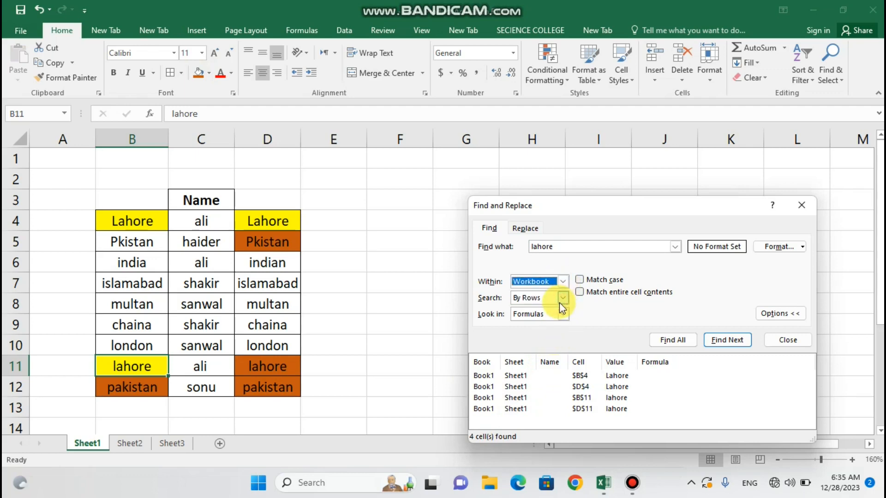
pyautogui.click(680, 342)
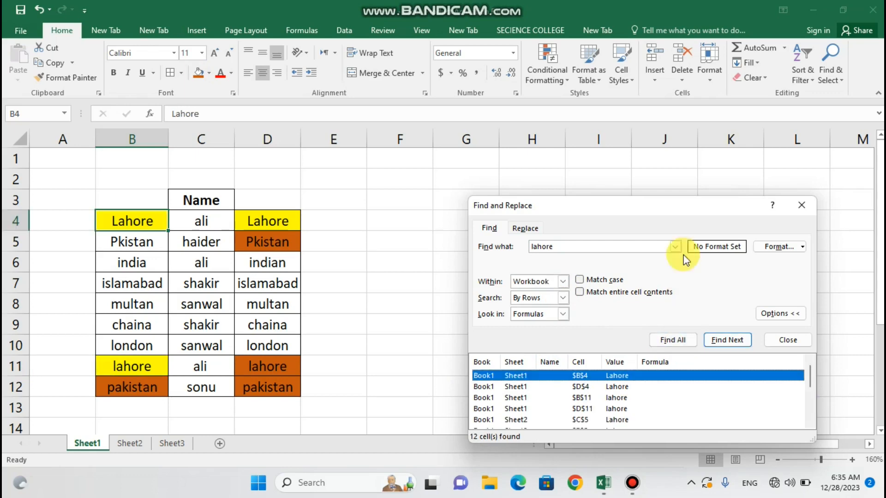
pyautogui.moveTo(656, 203); pyautogui.dragTo(568, 83)
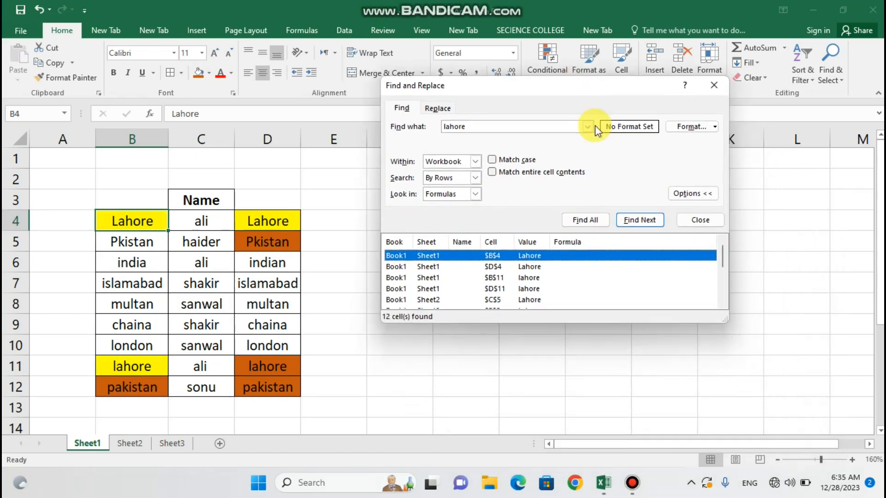
pyautogui.moveTo(725, 320); pyautogui.dragTo(842, 428)
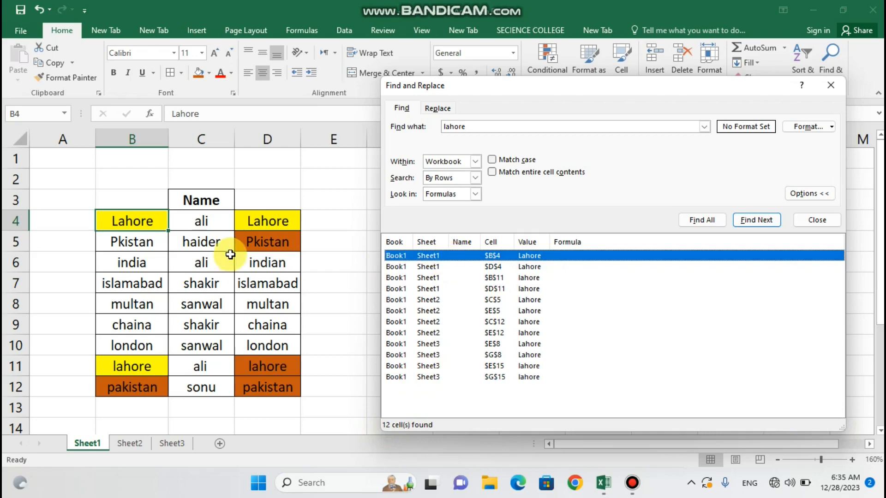
# Select the lahore cells B4, D4, B11 and D11 on Sheet1 in turn to compare them with the results list
pyautogui.click(132, 221)
pyautogui.click(245, 221)
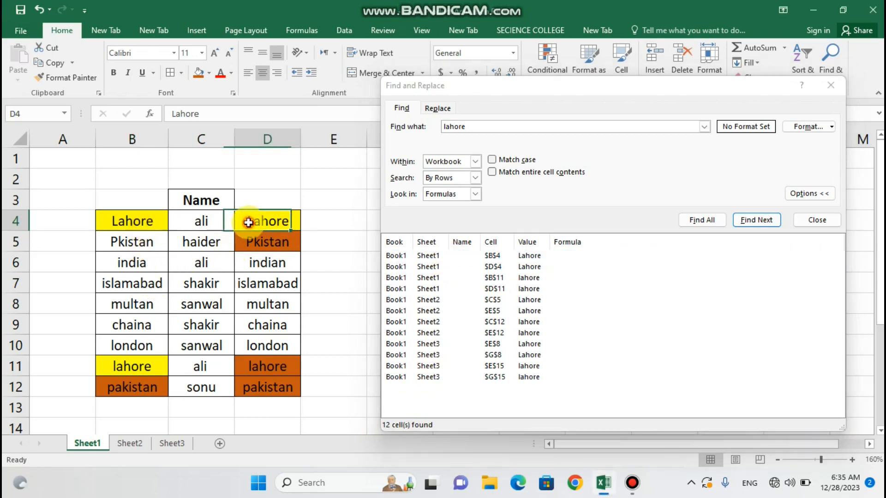
pyautogui.click(148, 368)
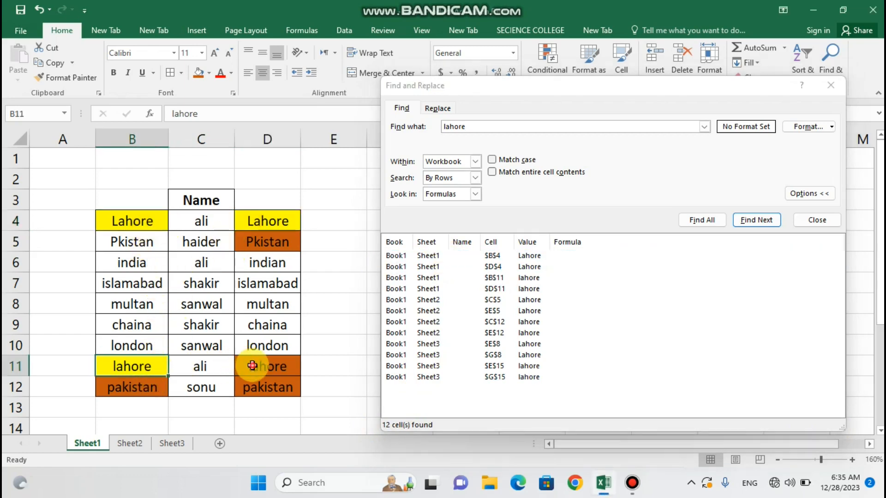
pyautogui.click(273, 366)
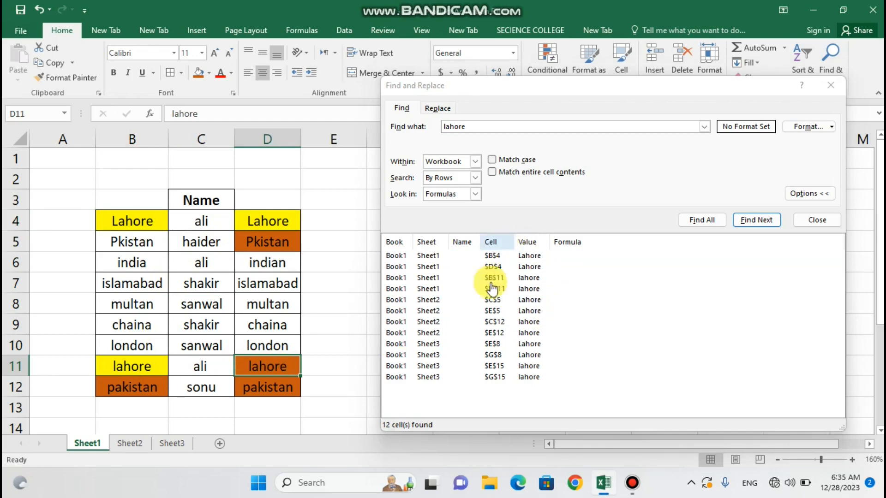
# Select the lahore cell C5 on Sheet2, and switch between the Sheet1 D11 and Sheet2 C5 results to compare the sheets
pyautogui.click(133, 444)
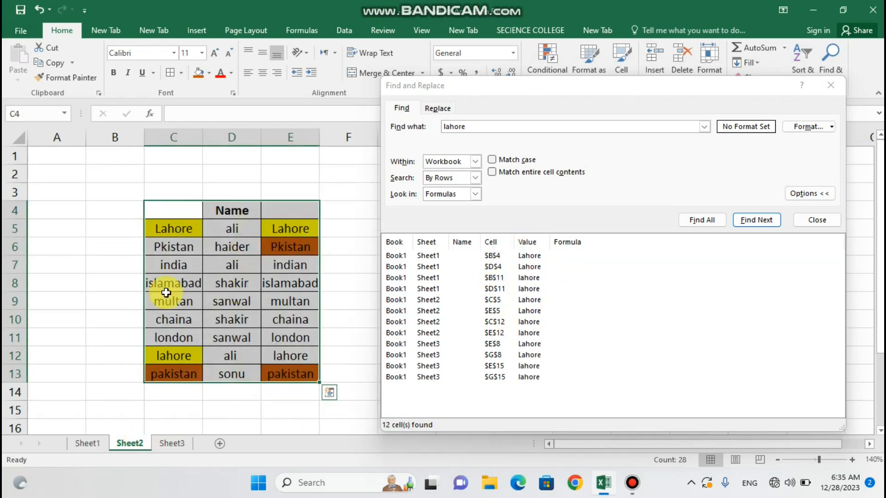
pyautogui.click(124, 300)
pyautogui.click(187, 226)
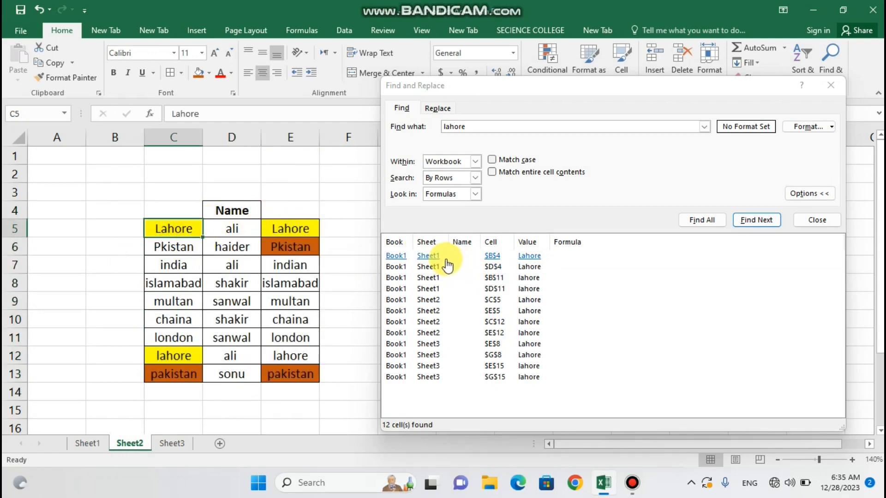
pyautogui.click(437, 291)
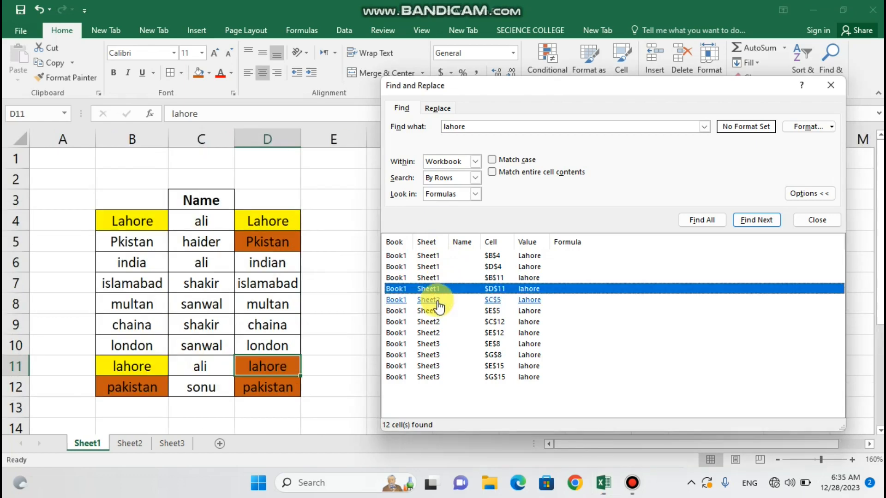
pyautogui.click(438, 301)
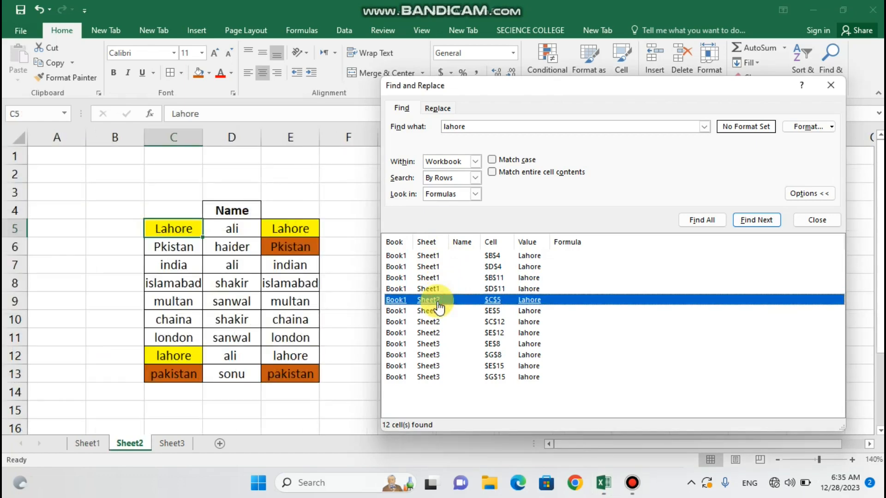
pyautogui.click(423, 289)
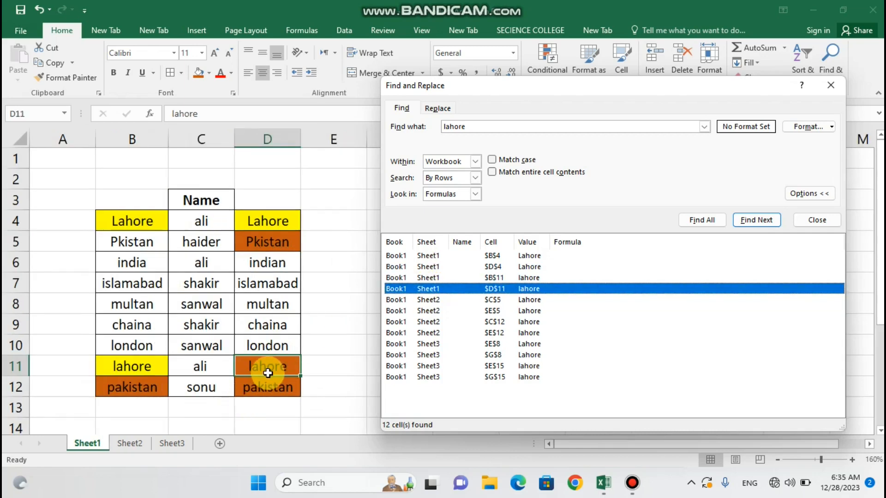
# Go to the Sheet2 results C5 and E5, filling cell C5 with orange and cell E5 with light blue
pyautogui.click(437, 300)
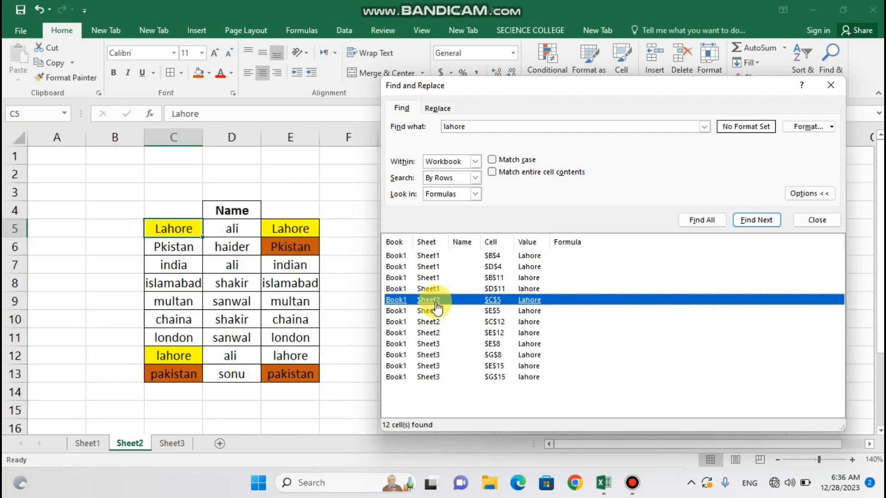
pyautogui.click(194, 74)
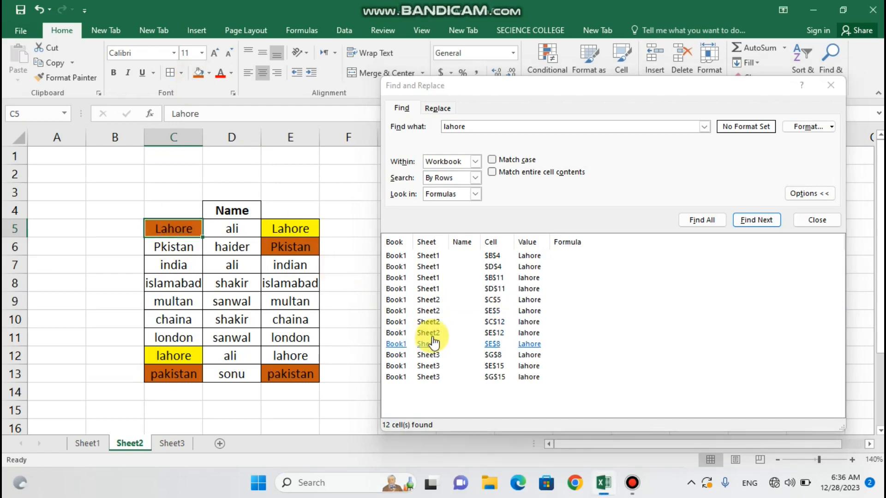
pyautogui.click(429, 310)
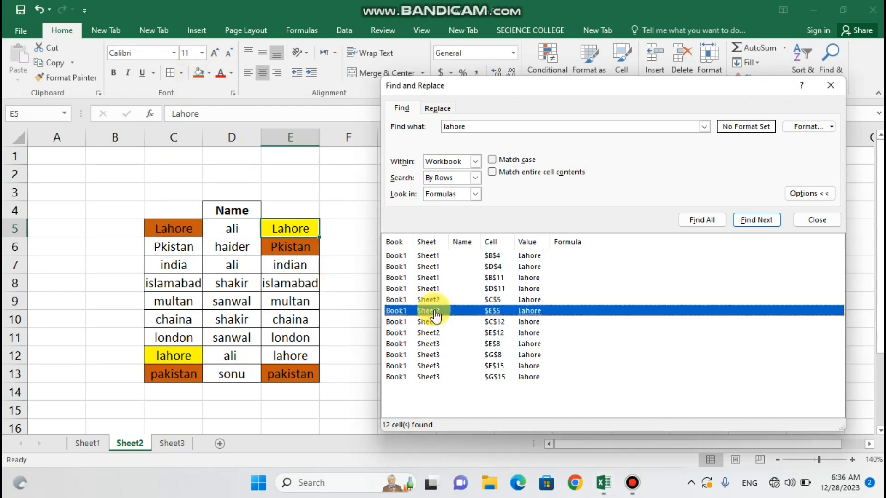
pyautogui.click(208, 73)
pyautogui.click(255, 137)
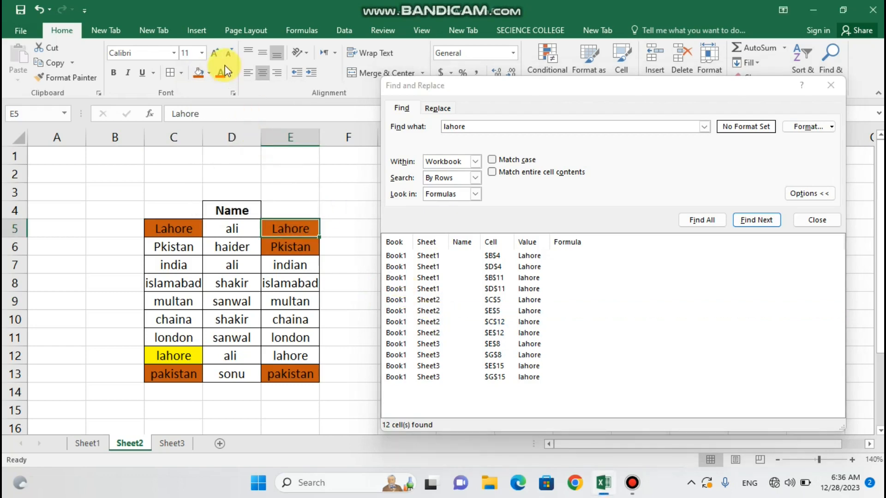
pyautogui.click(209, 74)
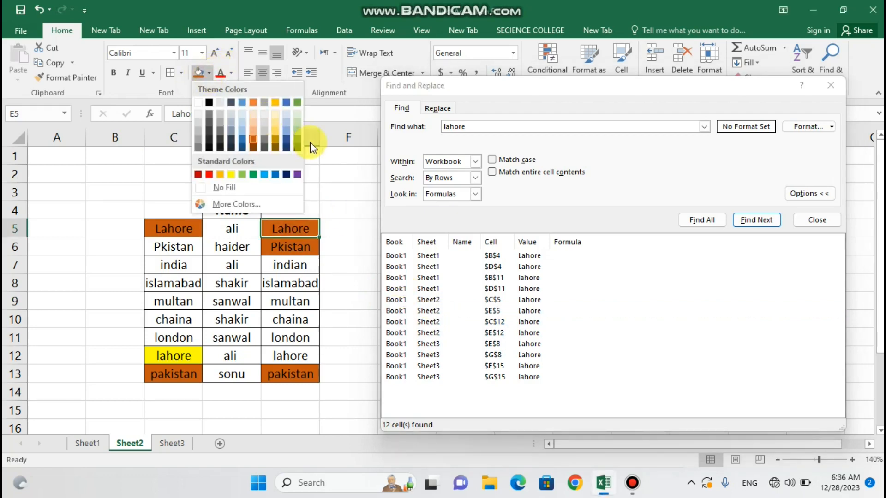
pyautogui.click(289, 127)
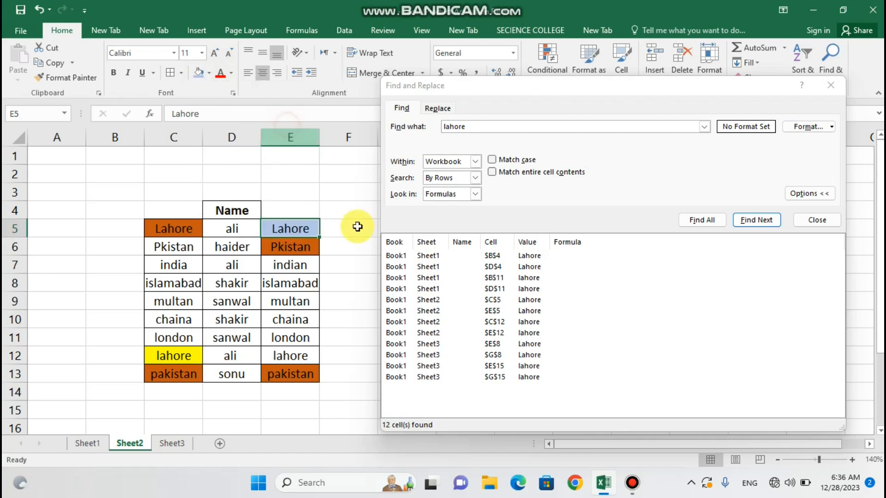
# Go through the Sheet2 results C12 and E12, and fill cell E12 with light grey
pyautogui.click(433, 311)
pyautogui.click(435, 322)
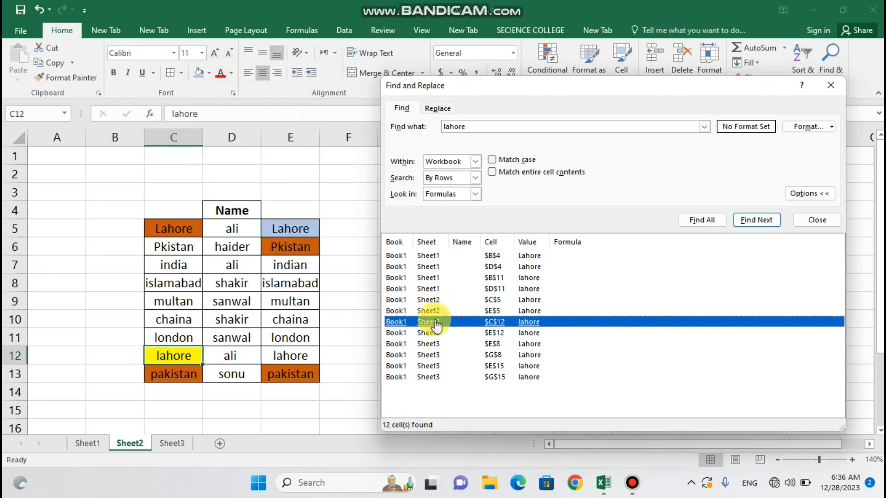
pyautogui.click(433, 333)
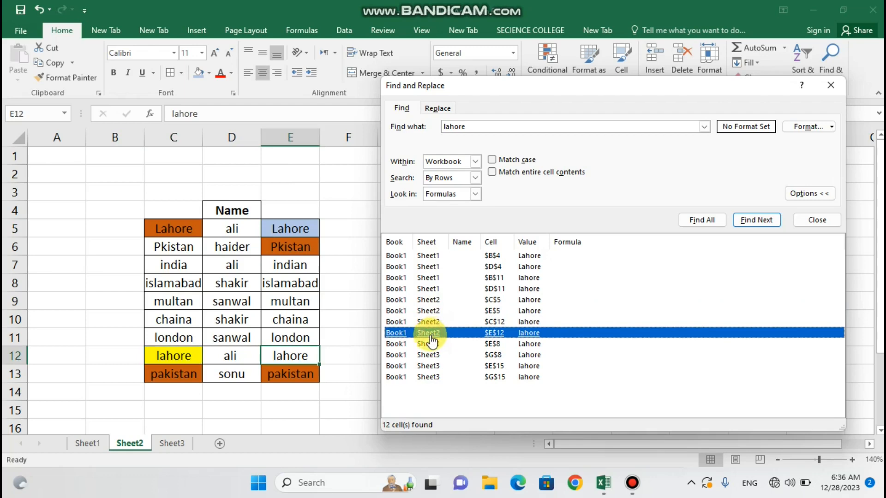
pyautogui.click(209, 73)
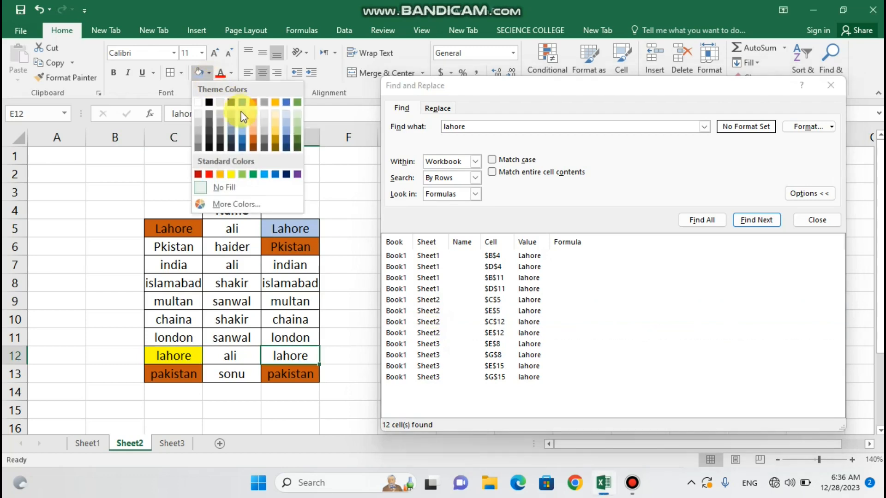
pyautogui.click(266, 119)
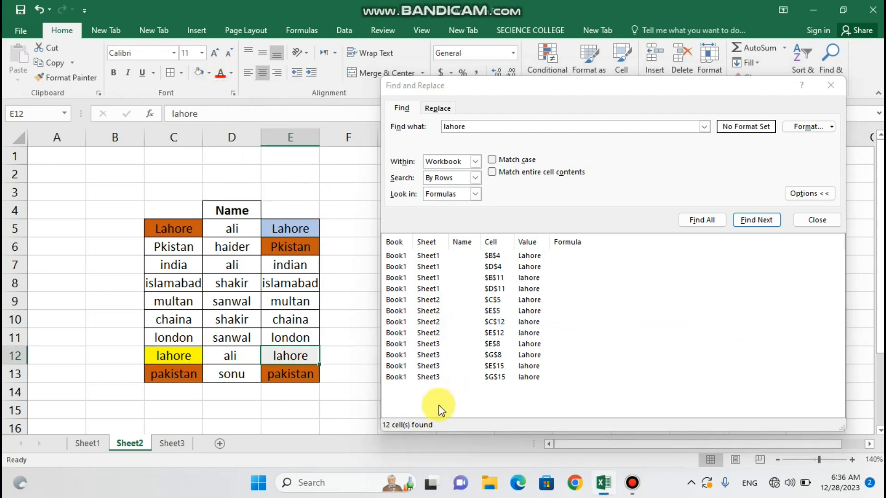
# Go through the Sheet3 results E8 and G8, and fill cell G8 with grey
pyautogui.click(429, 345)
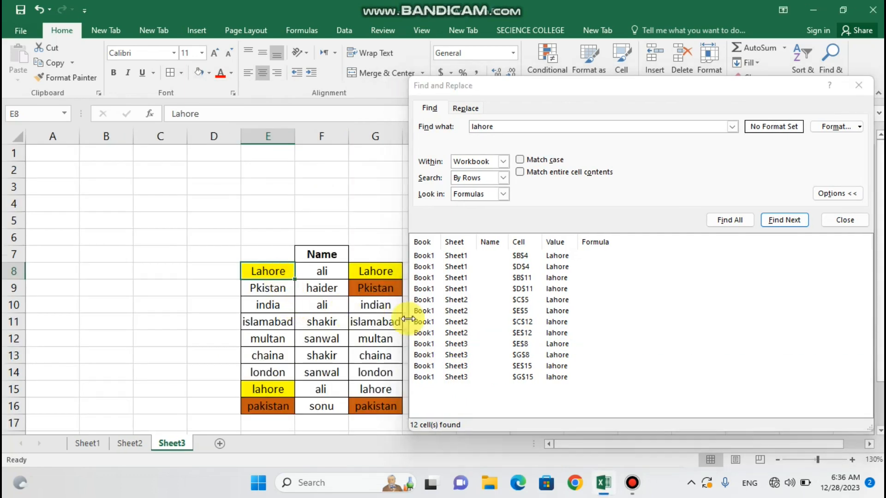
pyautogui.click(456, 355)
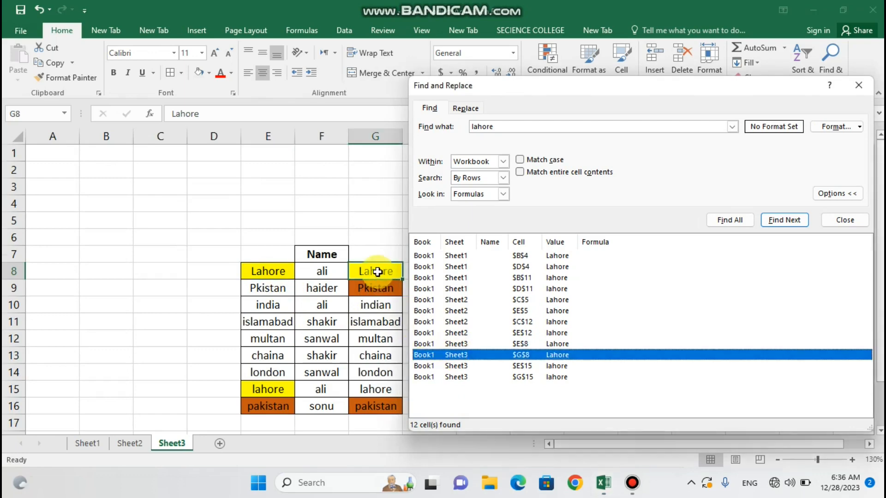
pyautogui.click(206, 73)
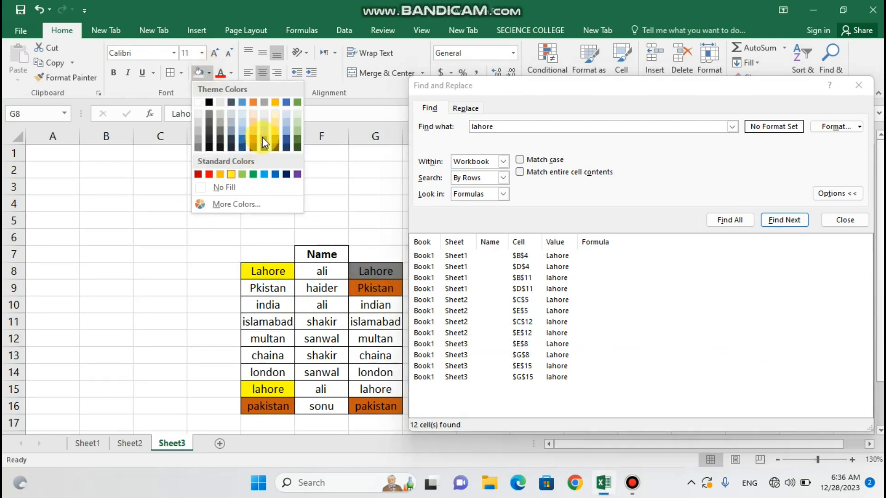
pyautogui.click(262, 137)
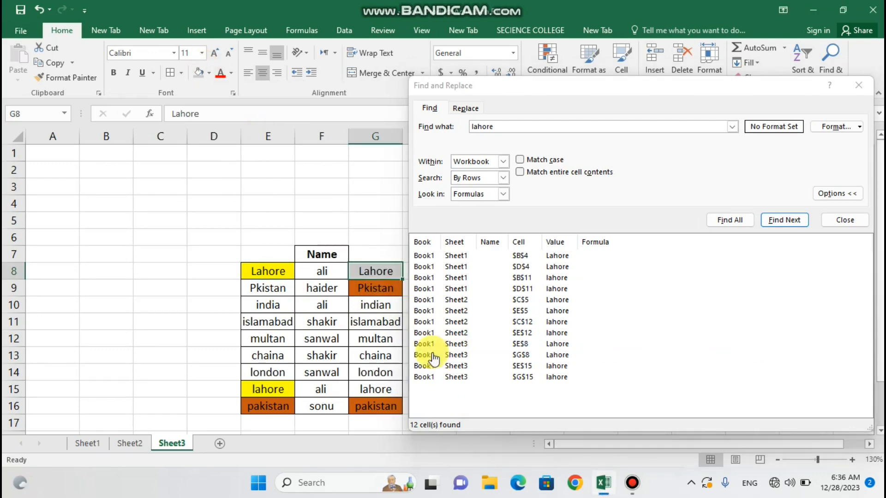
# Go to the Sheet3 result G15 and fill the cell with light gold
pyautogui.click(451, 377)
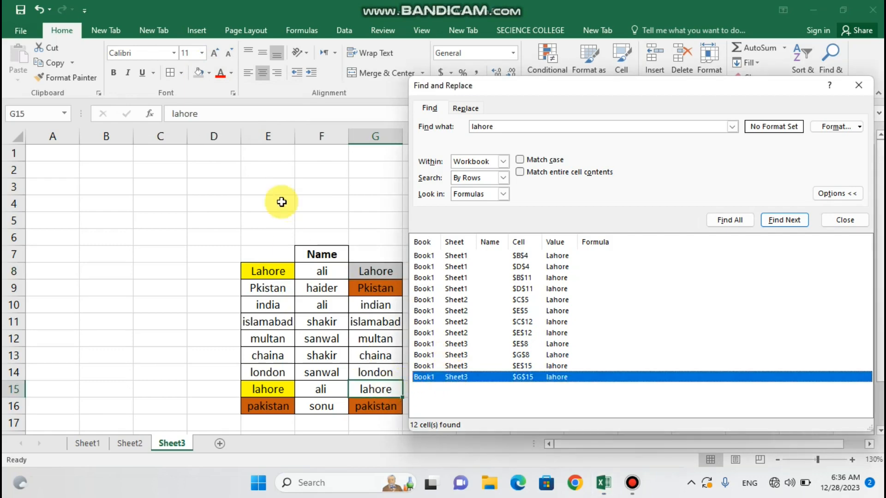
pyautogui.click(208, 75)
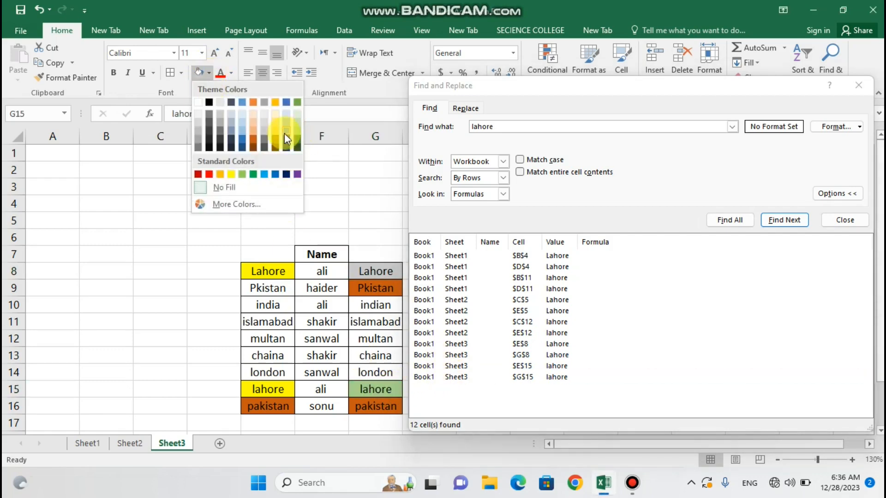
pyautogui.click(275, 131)
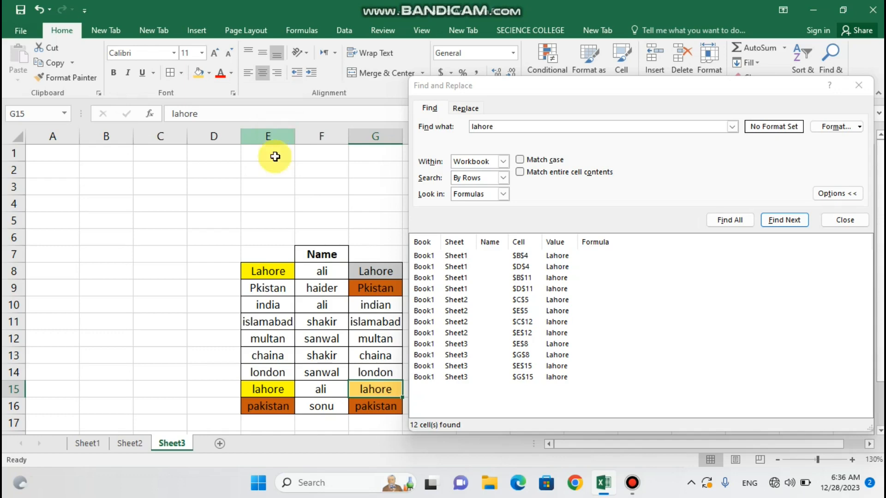
# Return to Sheet2 and replace all lahore entries within the Workbook with ABC
pyautogui.click(130, 443)
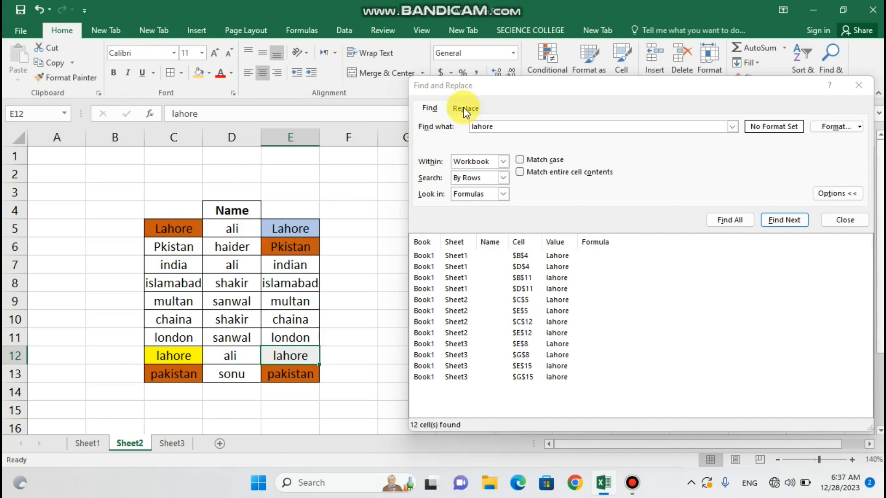
pyautogui.moveTo(511, 85); pyautogui.dragTo(476, 94)
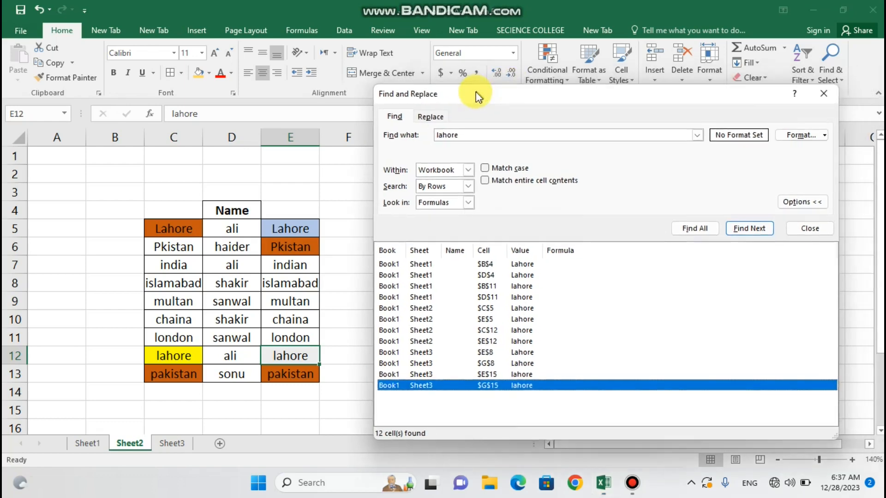
pyautogui.click(430, 118)
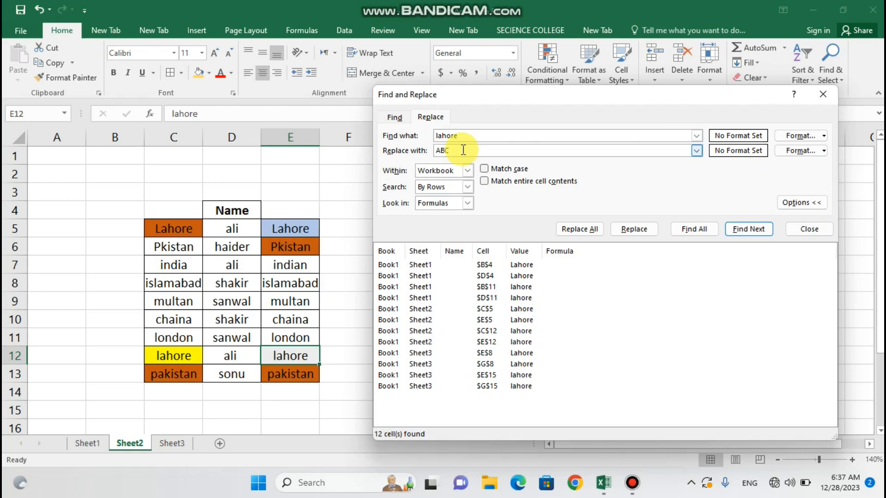
pyautogui.click(584, 231)
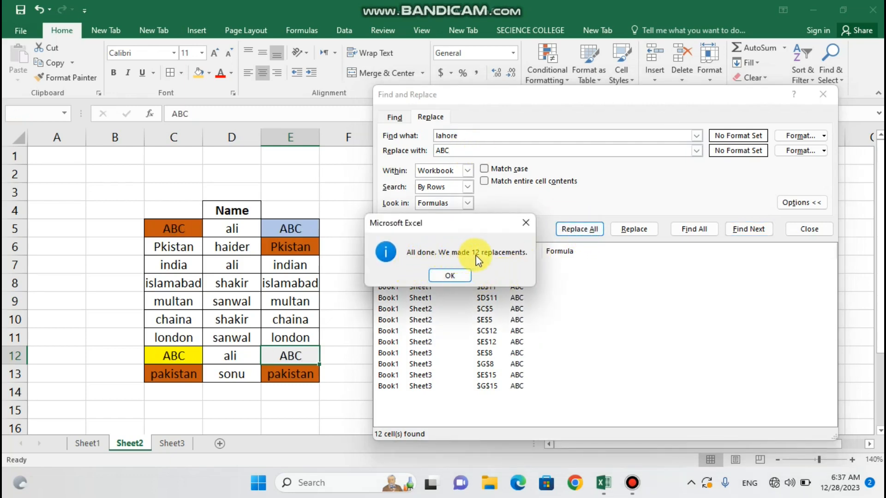
pyautogui.click(449, 278)
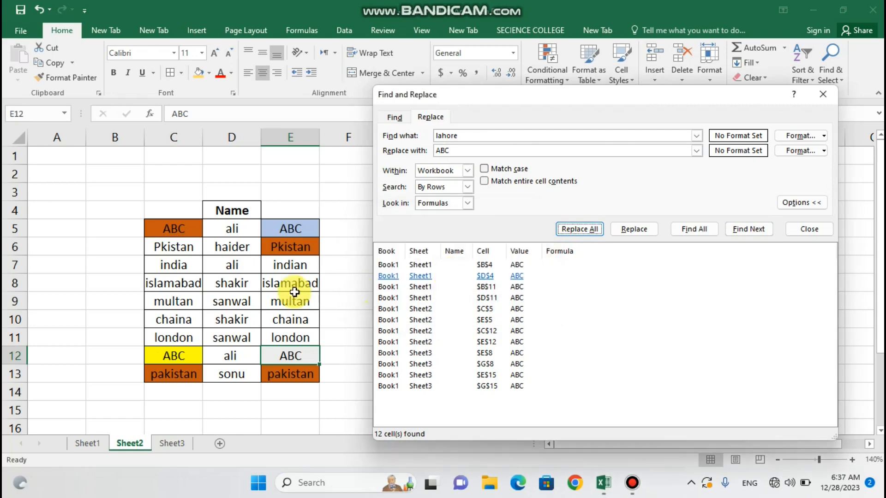
# Check the replacements on Sheet1 by selecting cells B4, D4, B11 and D11 in turn
pyautogui.click(88, 443)
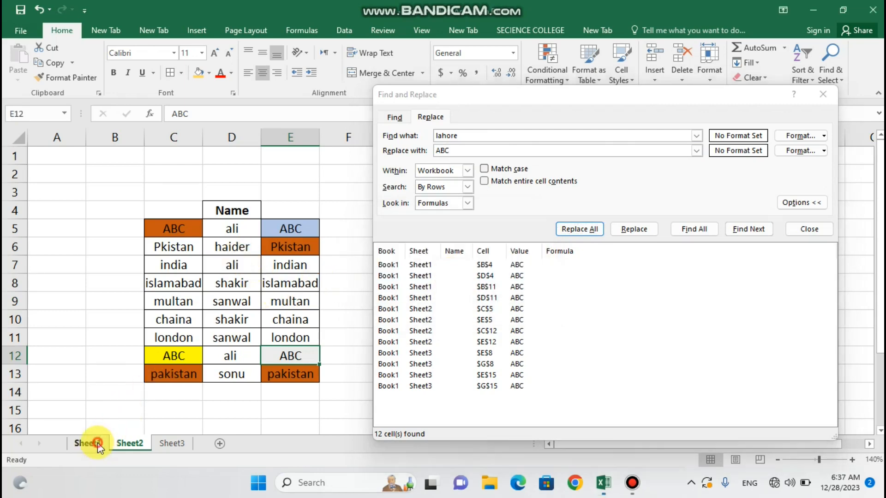
pyautogui.click(160, 220)
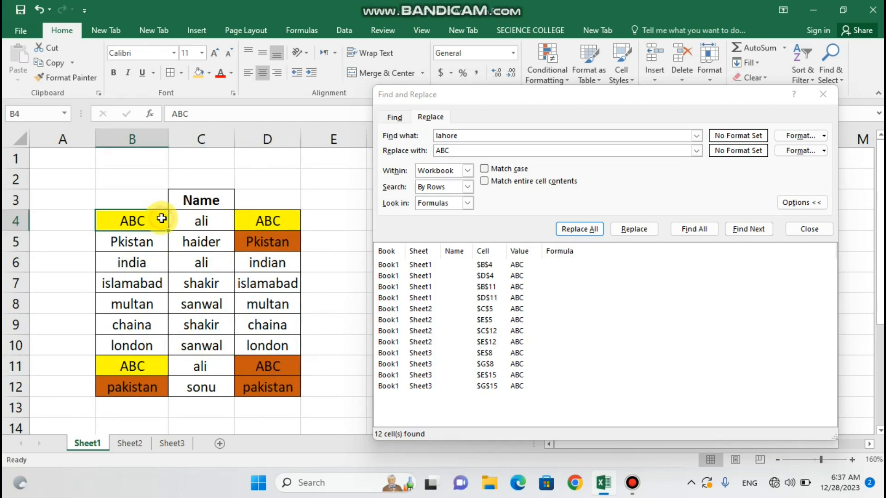
pyautogui.click(266, 224)
pyautogui.click(130, 367)
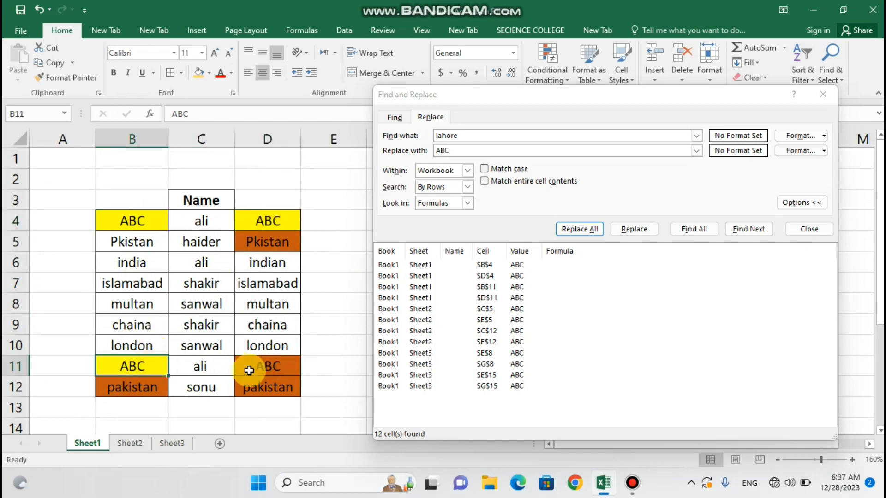
pyautogui.click(255, 369)
# Check the replacements on Sheet2 in rows 5 and 12, including cells C5 and E5
pyautogui.click(120, 450)
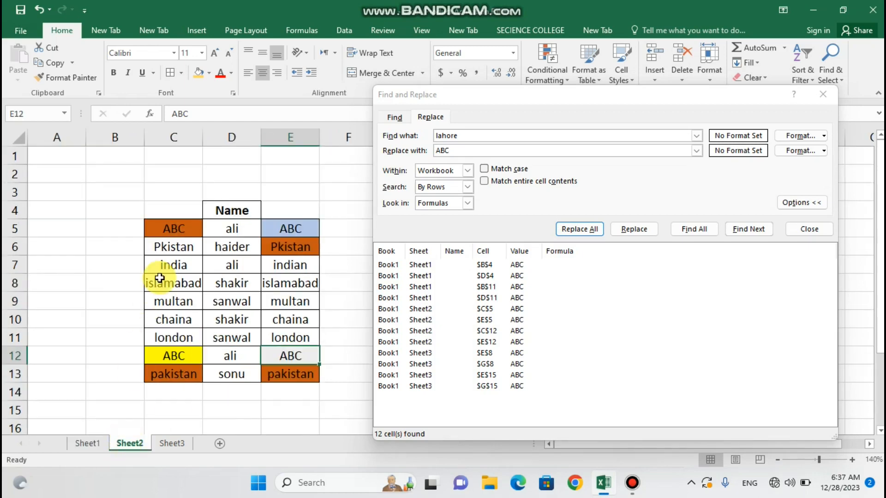
pyautogui.click(175, 230)
pyautogui.click(277, 228)
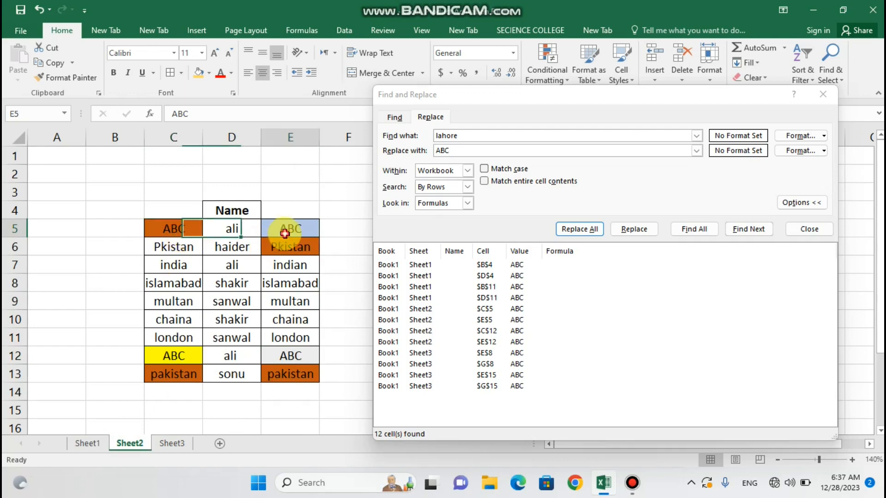
pyautogui.click(176, 371)
# Check the replacements on Sheet3, close the Find and Replace dialog, and return to Sheet2
pyautogui.click(161, 442)
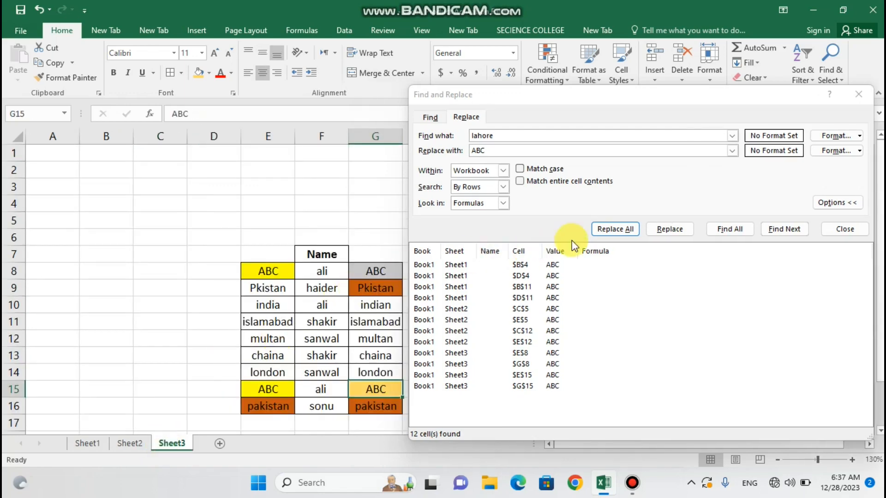
pyautogui.click(858, 94)
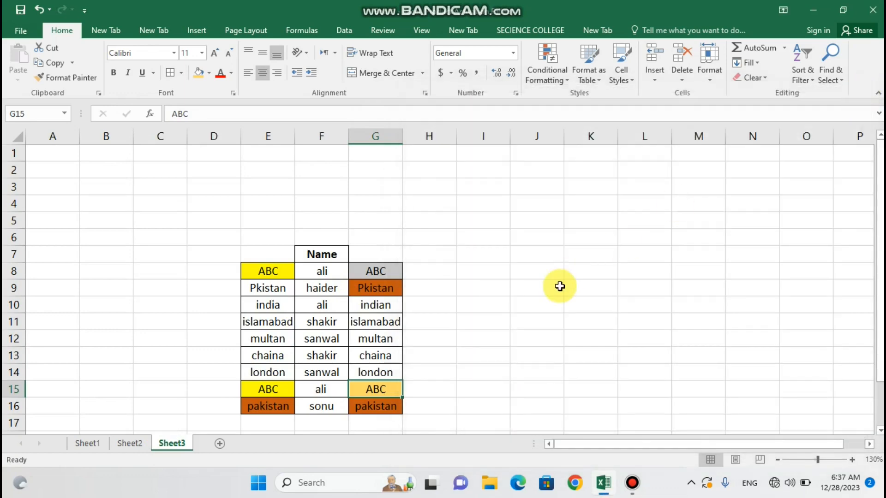
pyautogui.click(130, 443)
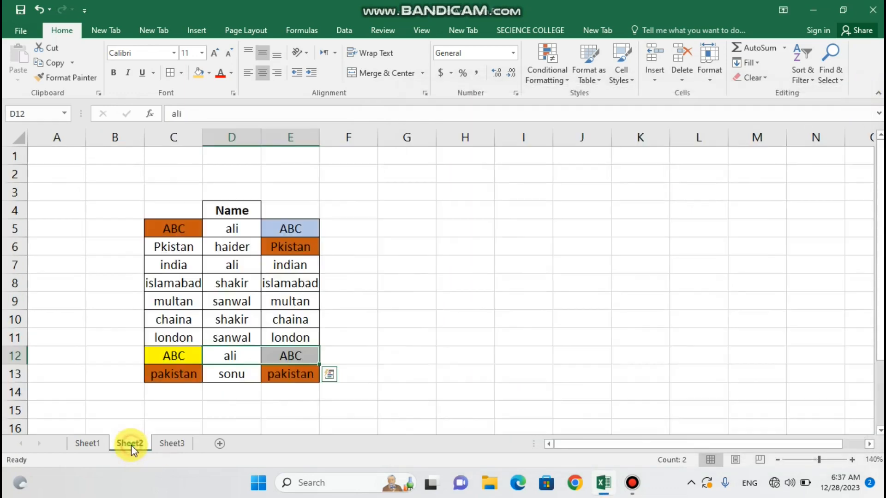
# Close the current workbook without saving and open the student marks workbook from the desktop, dismissing the activation wizard
pyautogui.click(91, 445)
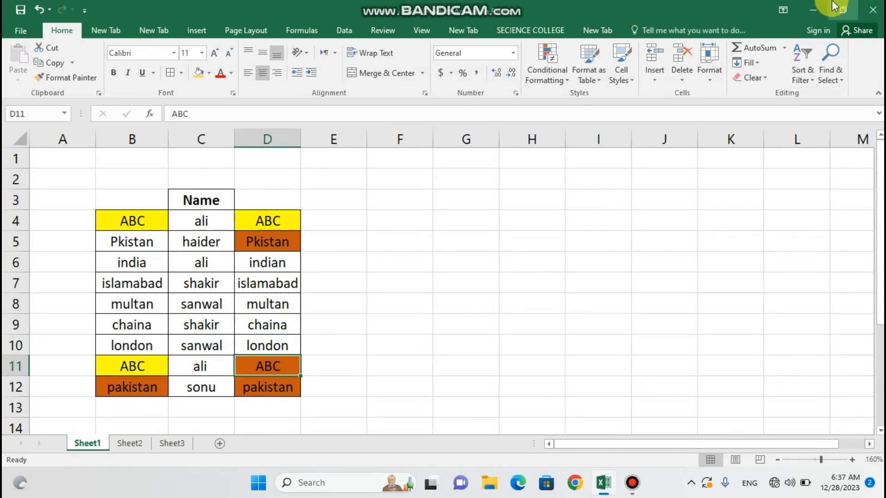
pyautogui.click(866, 10)
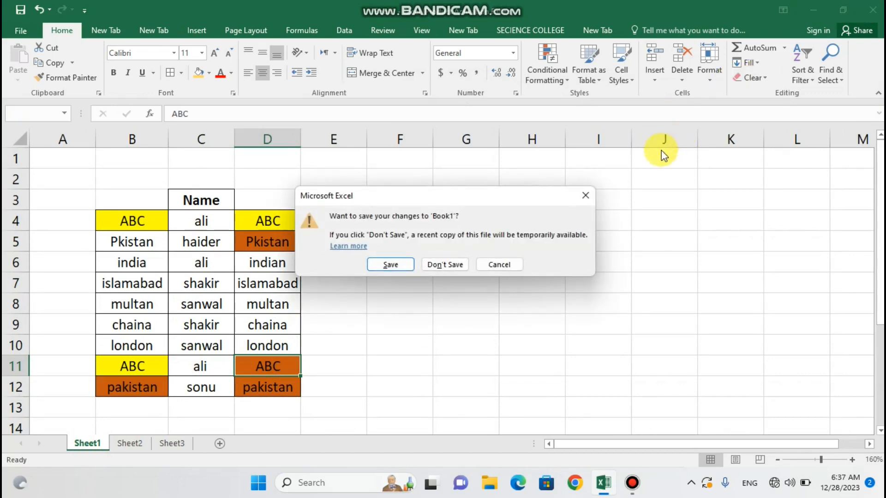
pyautogui.click(451, 266)
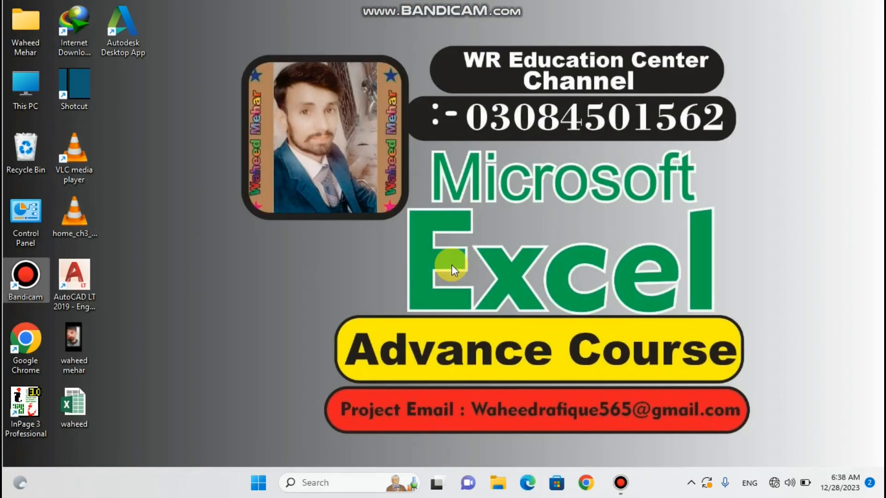
pyautogui.doubleClick(63, 392)
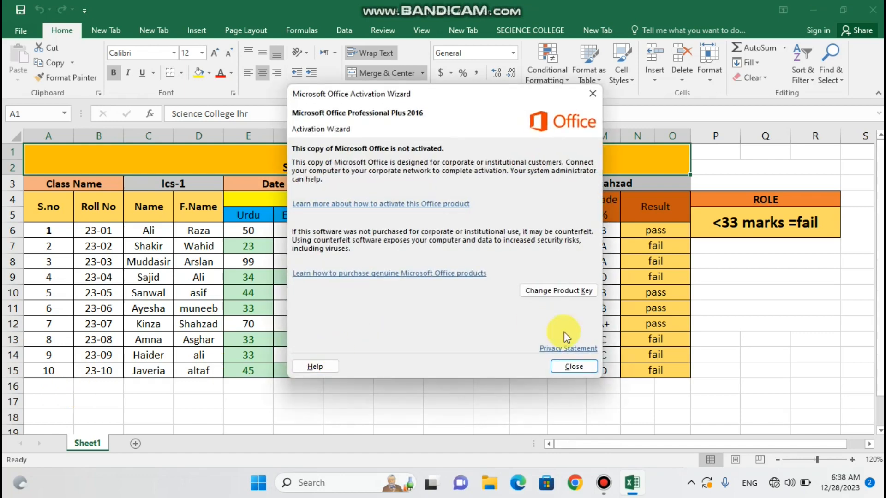
pyautogui.click(571, 367)
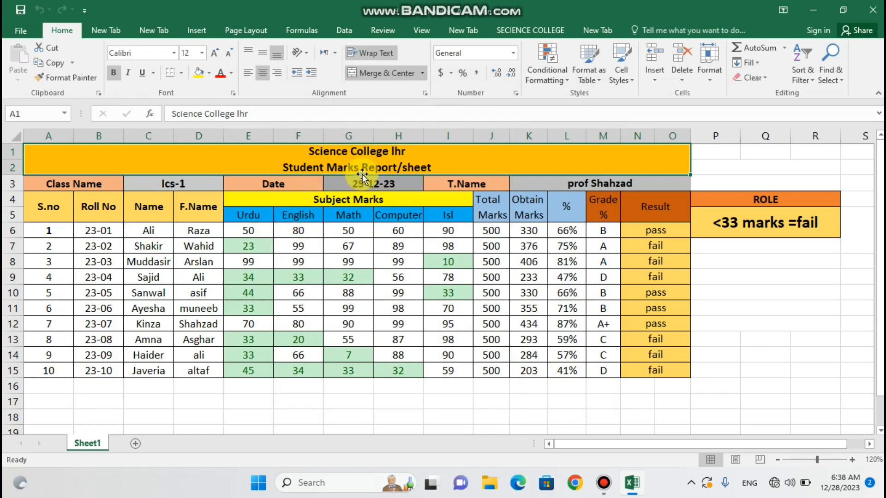
pyautogui.moveTo(284, 187); pyautogui.dragTo(344, 190)
pyautogui.rightClick(345, 190)
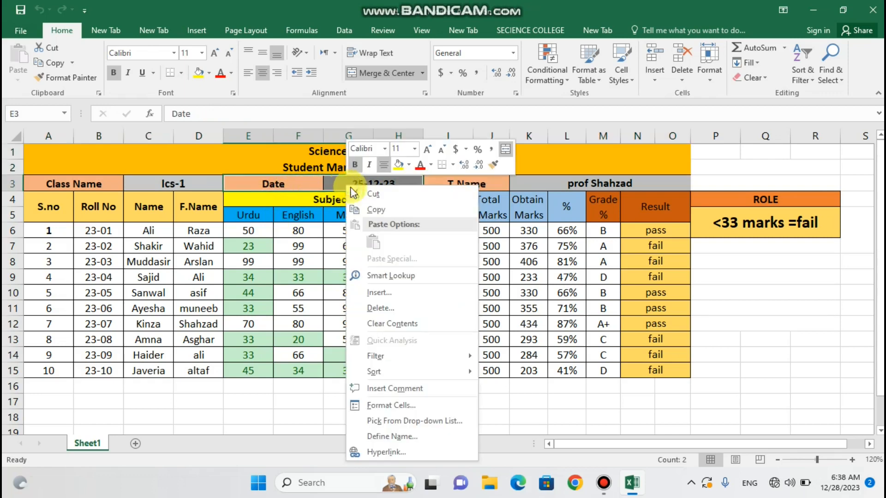
pyautogui.click(378, 210)
pyautogui.click(249, 386)
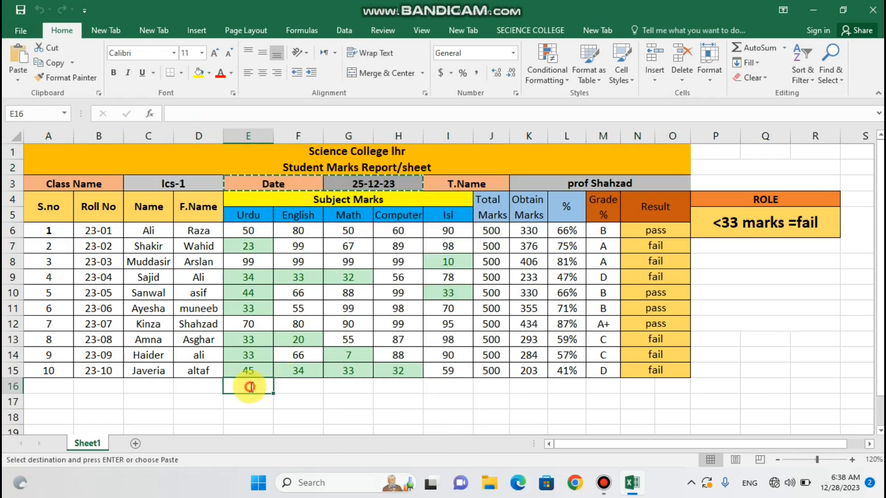
pyautogui.doubleClick(250, 387)
pyautogui.rightClick(253, 384)
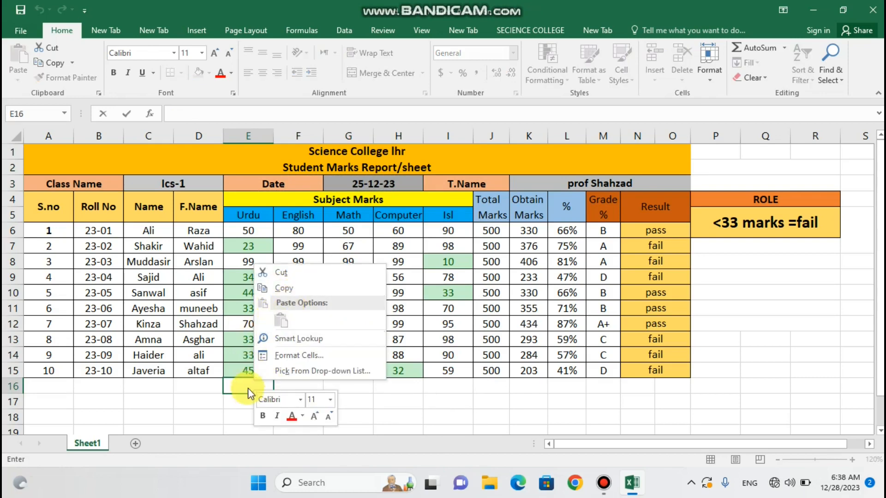
pyautogui.click(248, 389)
pyautogui.click(238, 400)
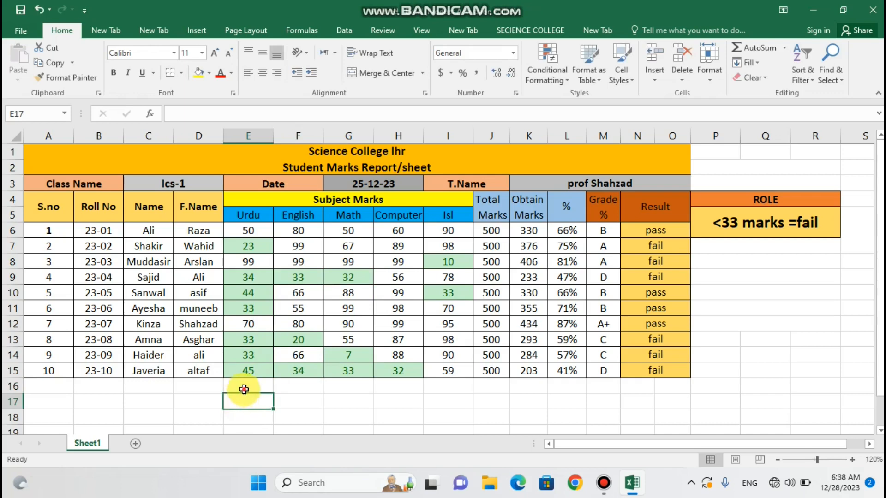
pyautogui.rightClick(244, 388)
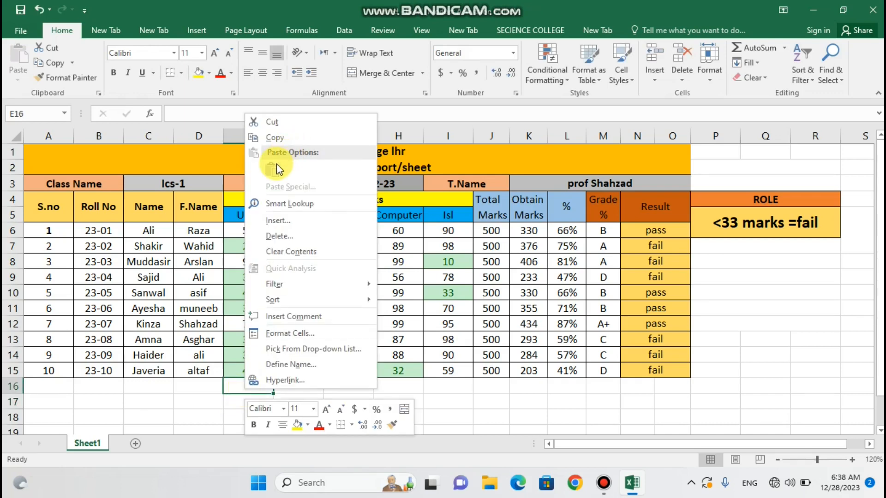
pyautogui.click(436, 375)
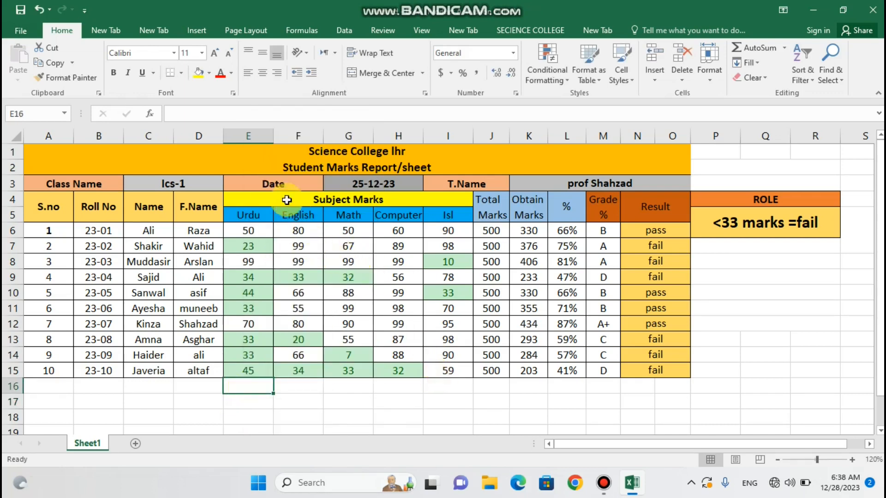
# Copy the Date label and its date value from row 3 and paste them below the table starting at E16
pyautogui.moveTo(275, 183); pyautogui.dragTo(342, 184)
pyautogui.rightClick(346, 190)
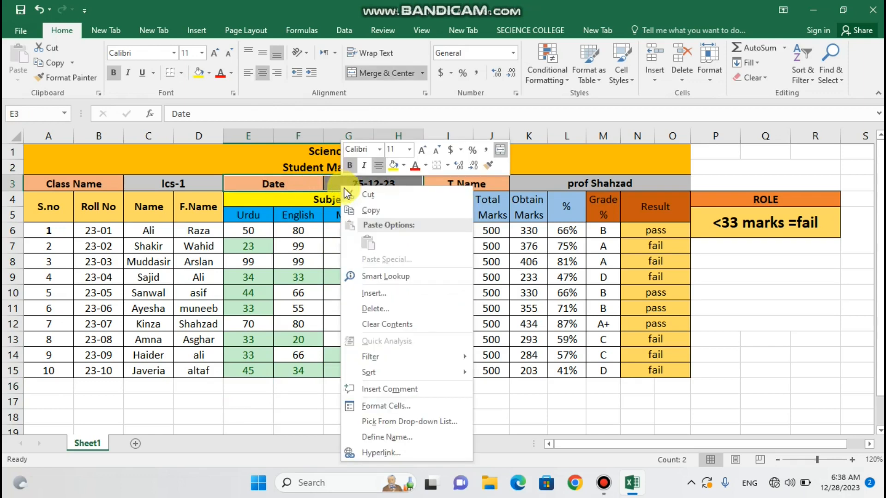
pyautogui.click(371, 212)
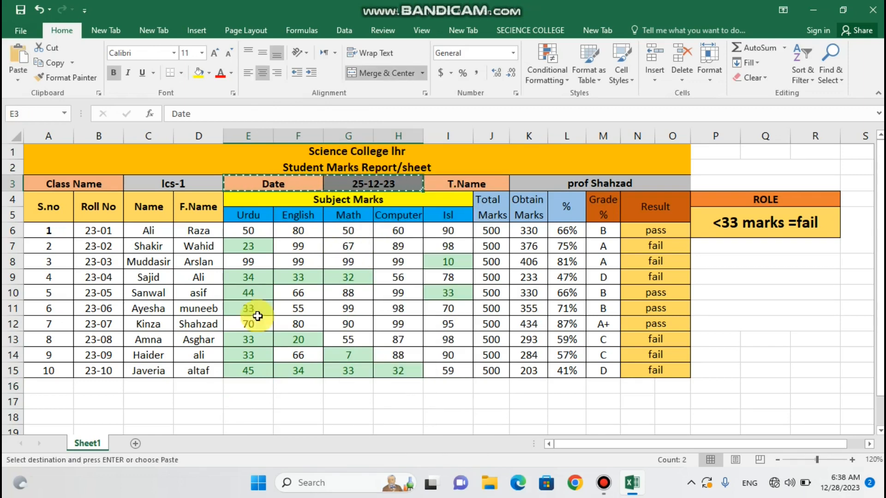
pyautogui.click(231, 387)
pyautogui.rightClick(230, 384)
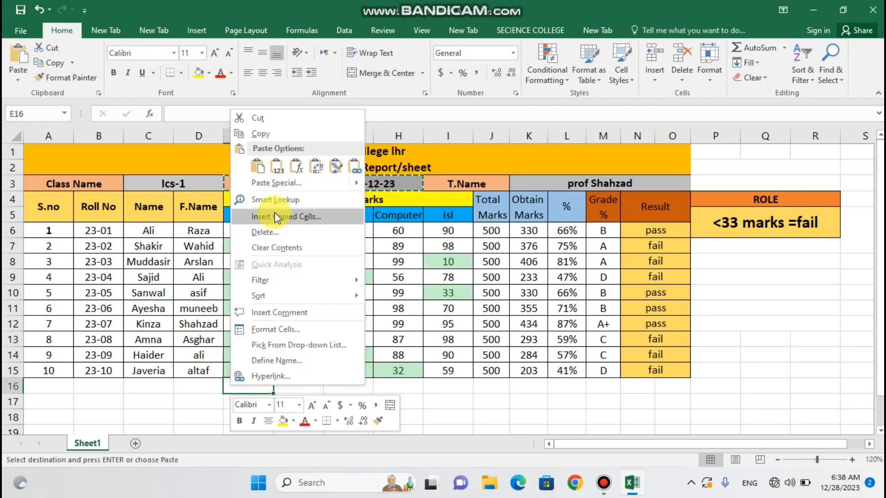
pyautogui.click(257, 166)
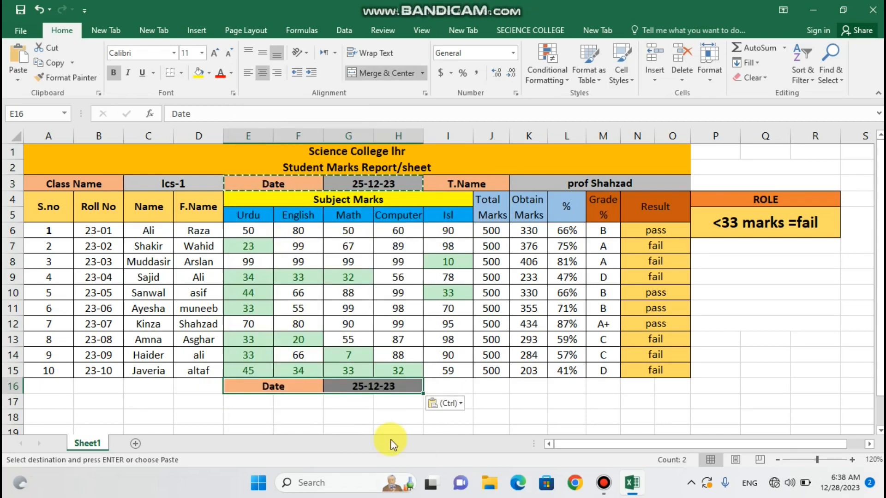
pyautogui.click(390, 419)
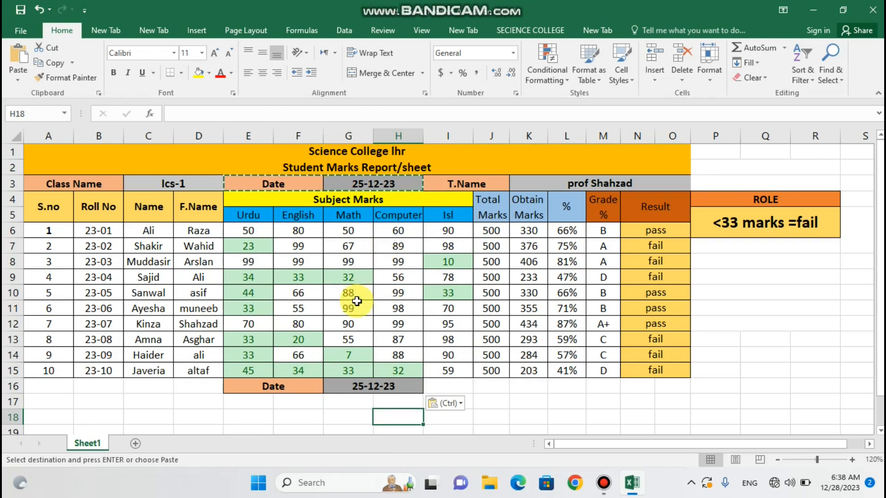
pyautogui.click(205, 266)
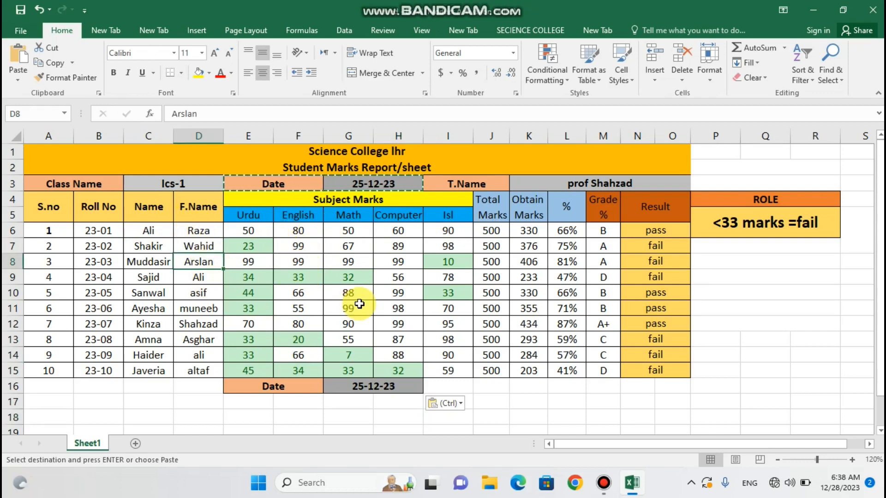
pyautogui.click(487, 401)
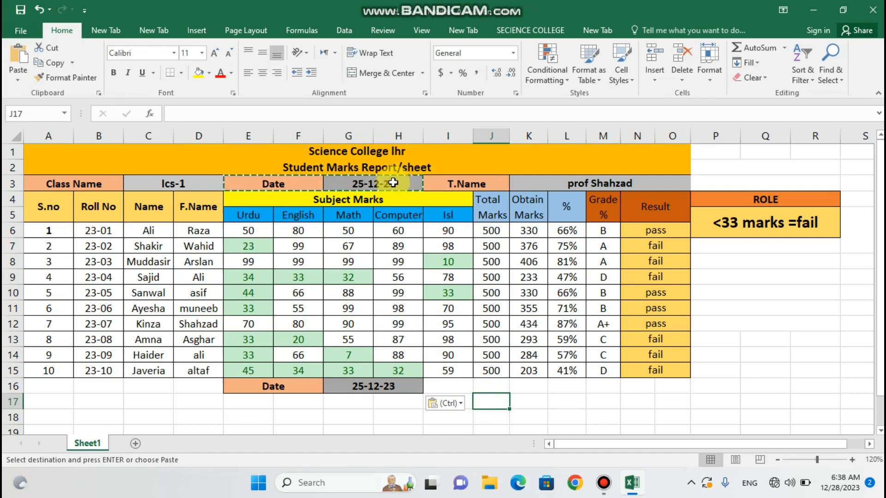
pyautogui.click(385, 198)
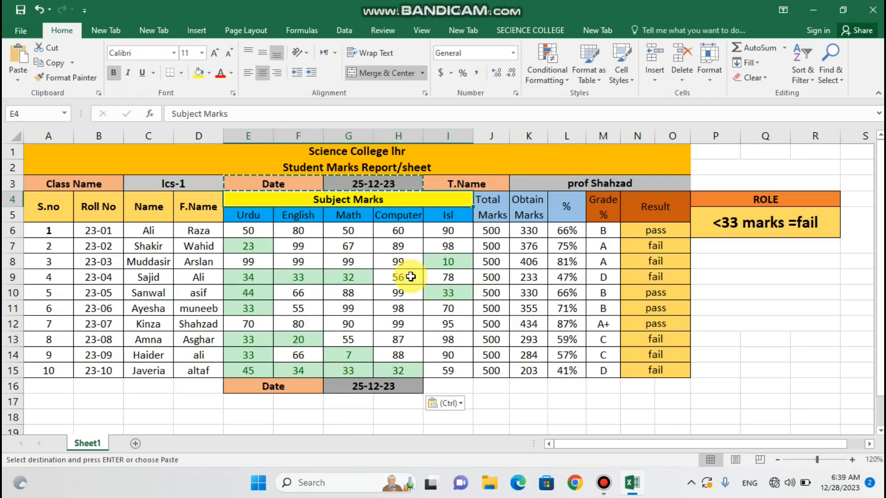
pyautogui.hotkey('ctrl', 'f')
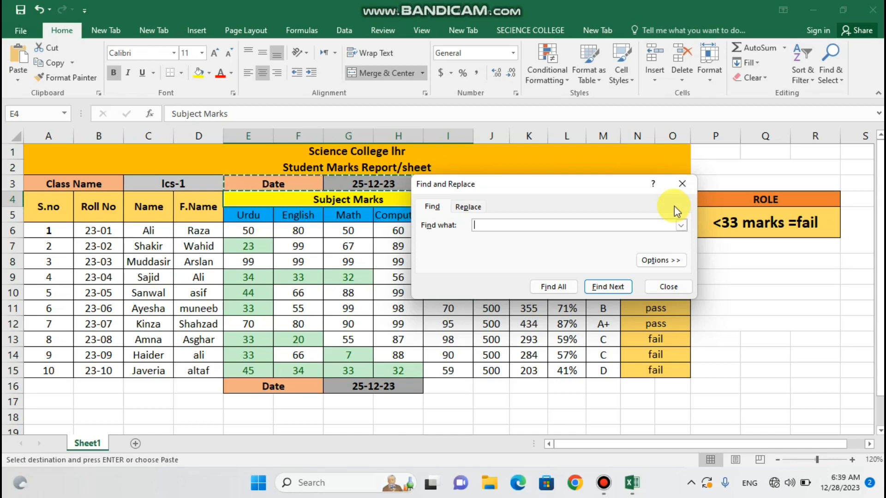
pyautogui.click(682, 187)
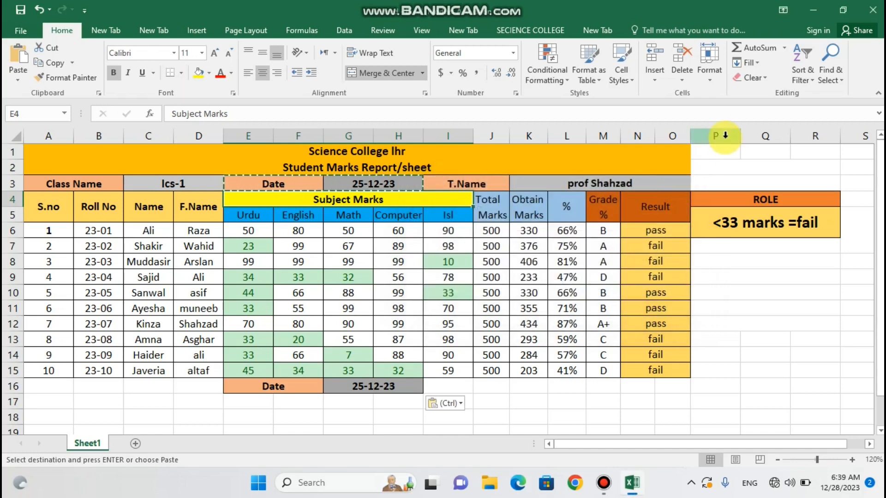
# Bring up the Find dialog and enter DATe in the merged heading cell E4 above the subject columns
pyautogui.click(830, 78)
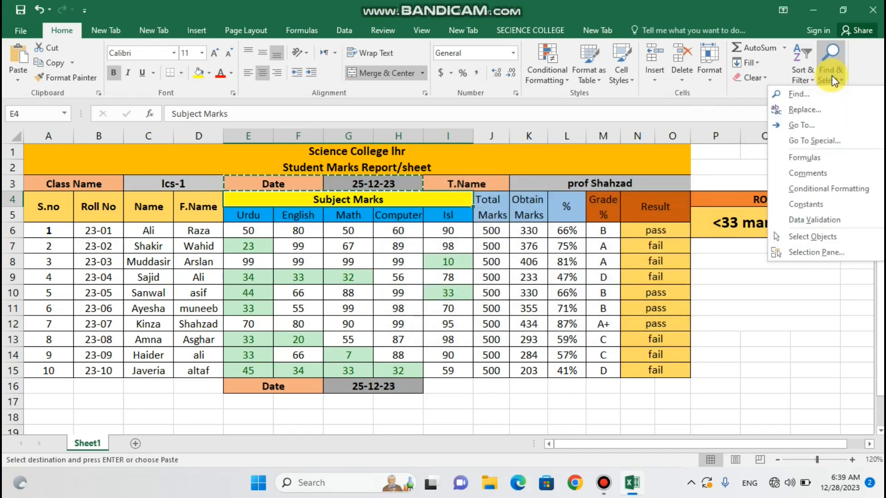
pyautogui.click(810, 93)
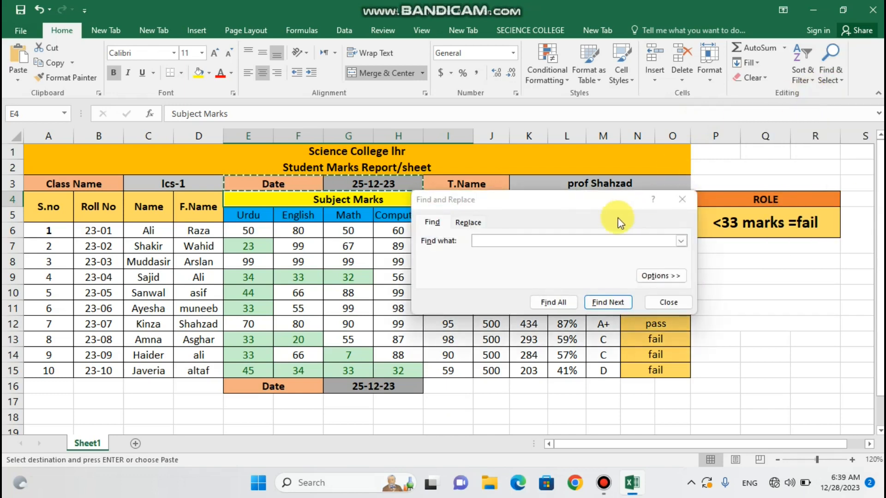
pyautogui.write('DAte')
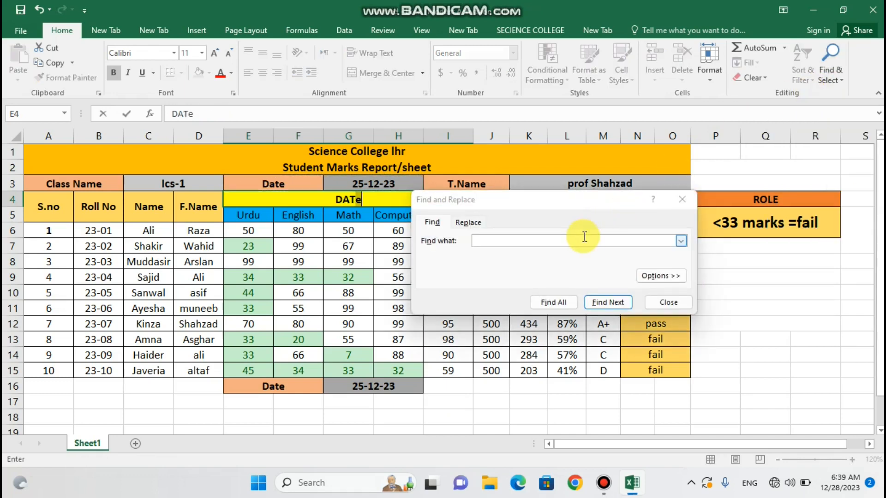
pyautogui.press('Return')
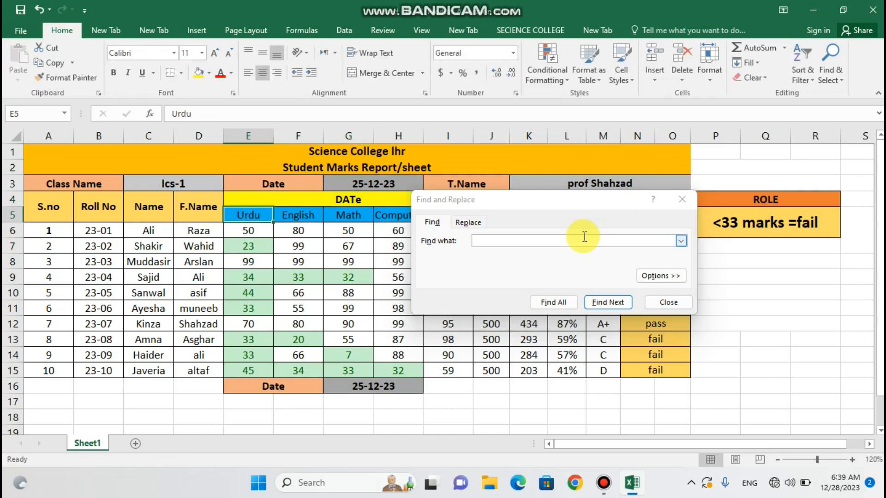
# Search the sheet for date, list all matching cells, and go to the match in E4
pyautogui.click(584, 237)
pyautogui.write('date')
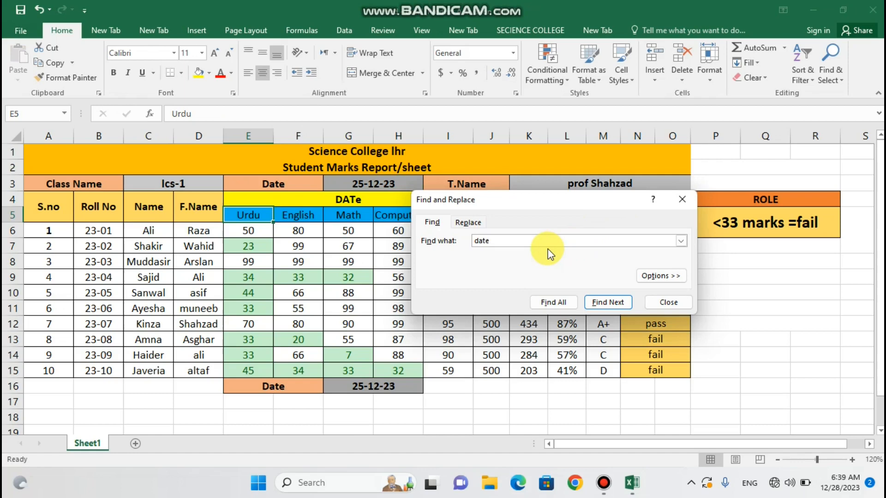
pyautogui.press('Return')
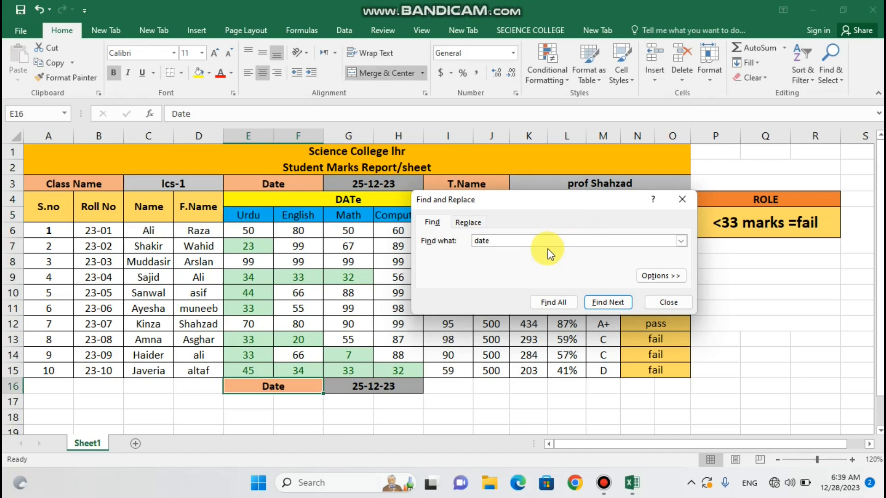
pyautogui.click(565, 305)
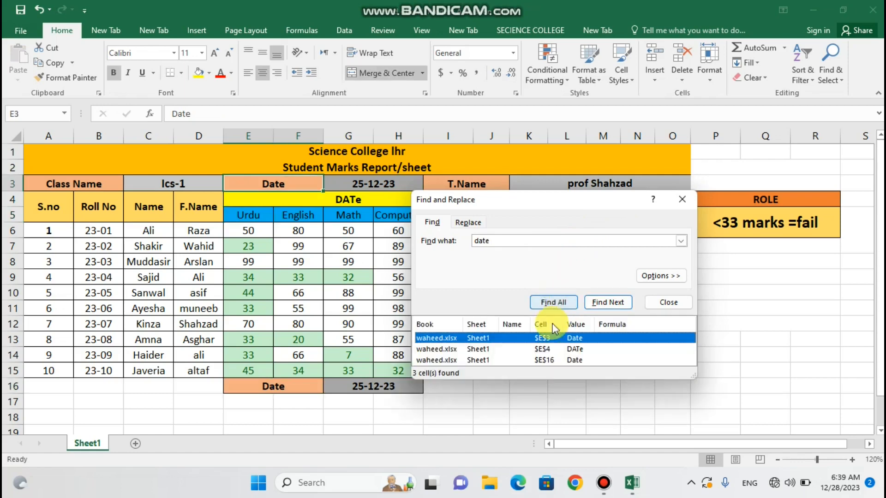
pyautogui.click(542, 350)
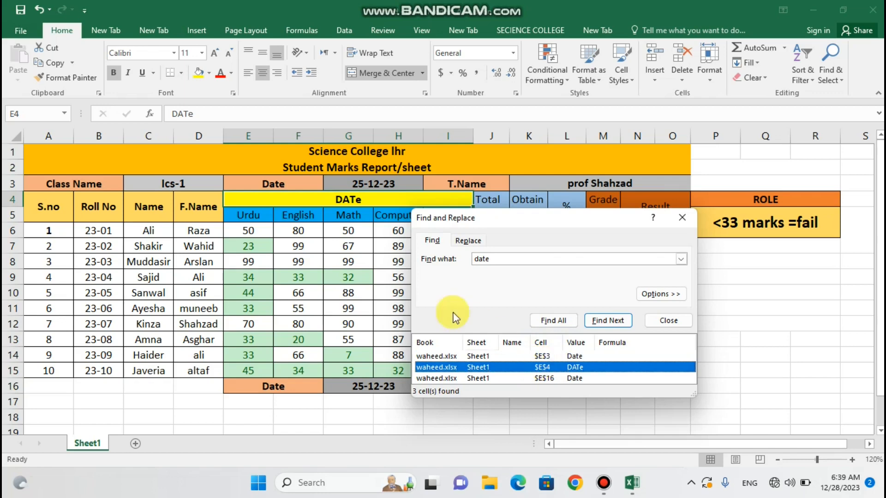
# From the search results, fill the Date match in E16 with yellow and the one in E3 with dark gold
pyautogui.click(459, 379)
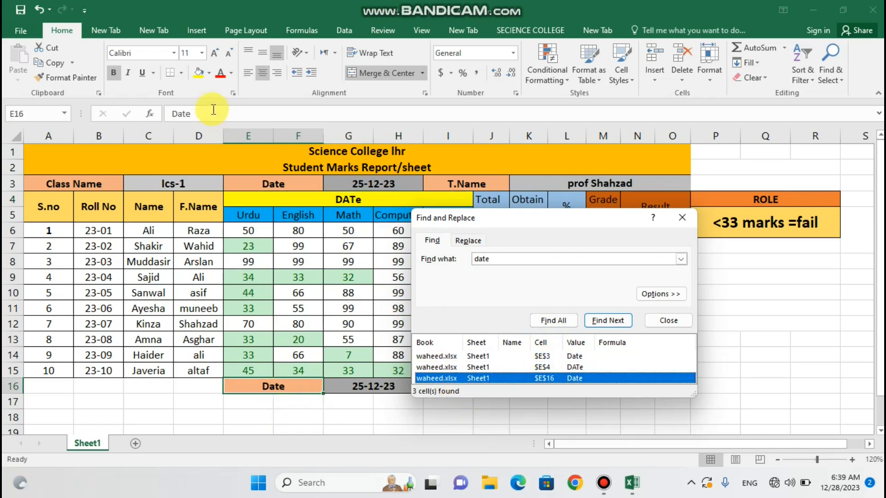
pyautogui.click(199, 72)
pyautogui.click(472, 381)
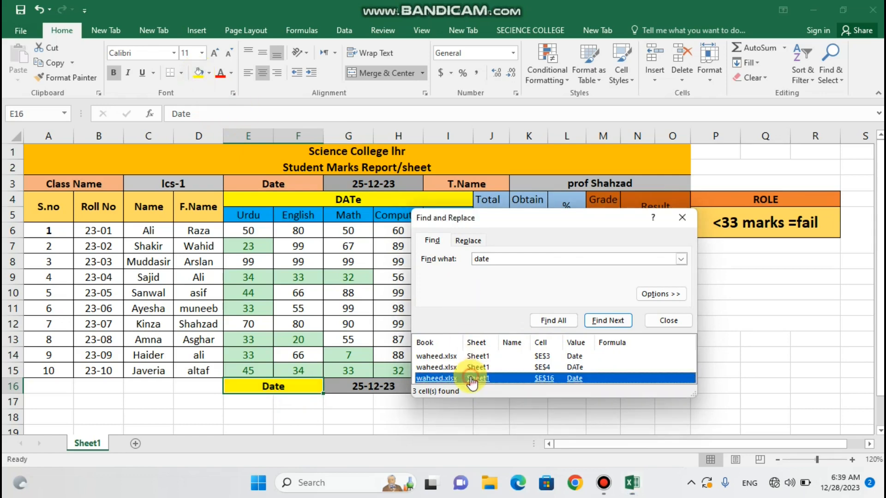
pyautogui.click(477, 368)
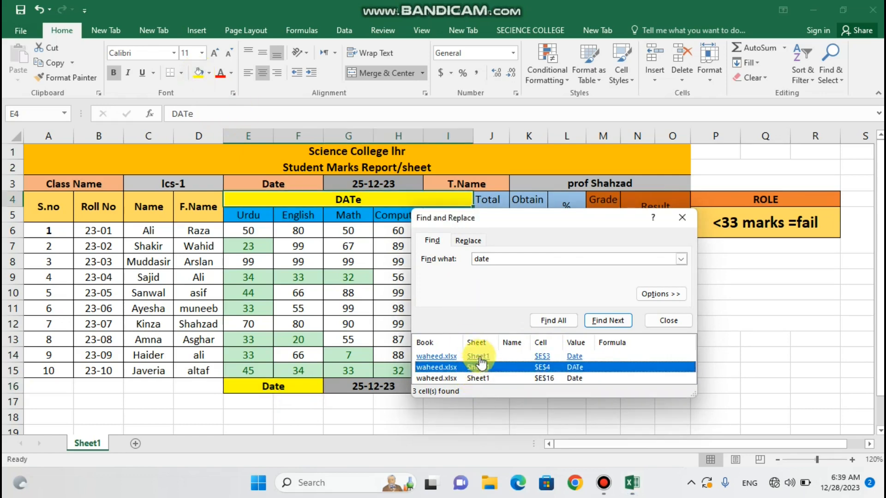
pyautogui.click(476, 356)
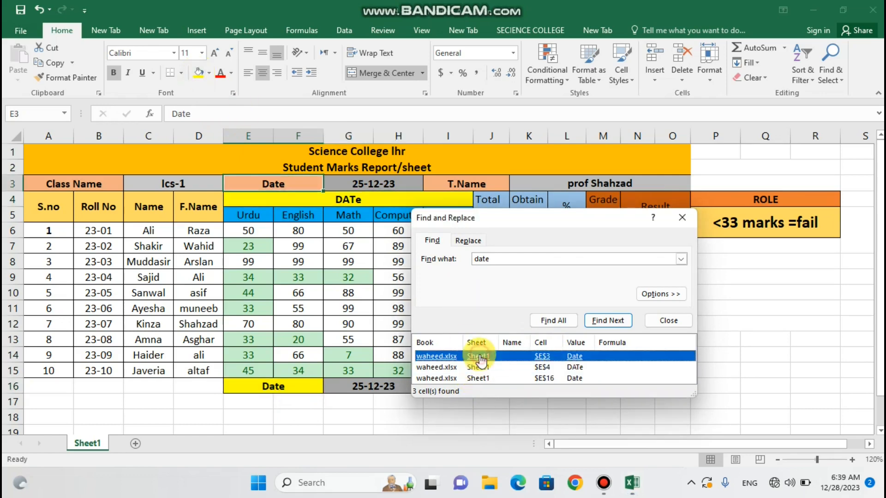
pyautogui.click(208, 72)
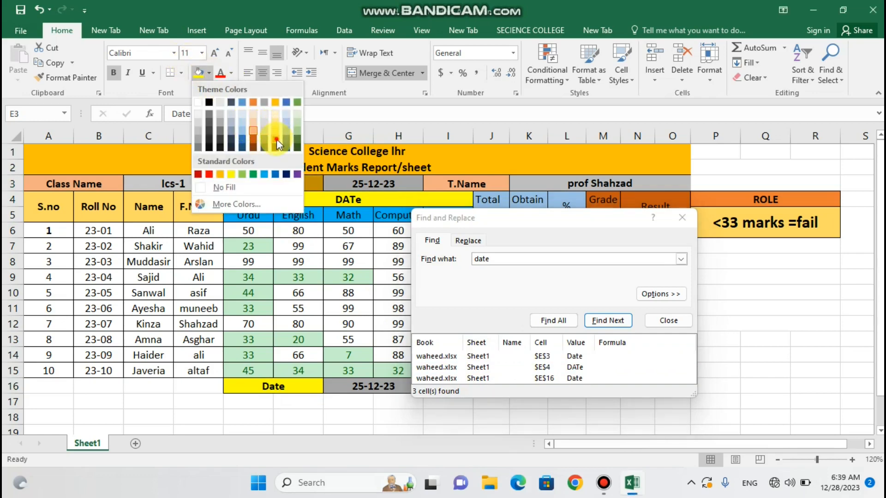
pyautogui.click(275, 139)
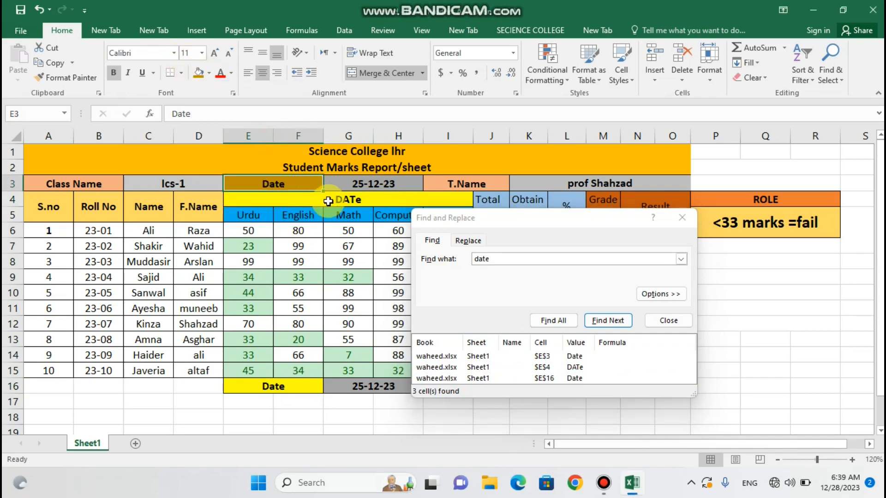
# Replace a single match of date with 1-1-24, and replace all remaining matches in the sheet with the same value
pyautogui.click(333, 184)
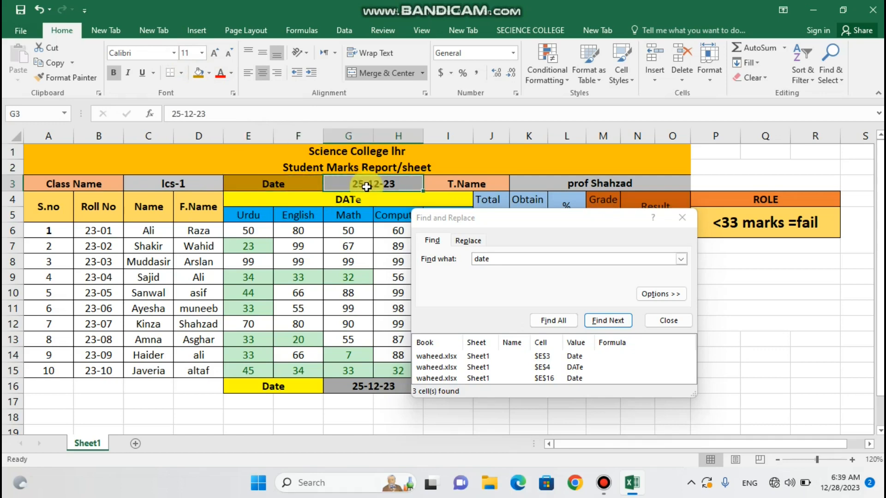
pyautogui.click(489, 259)
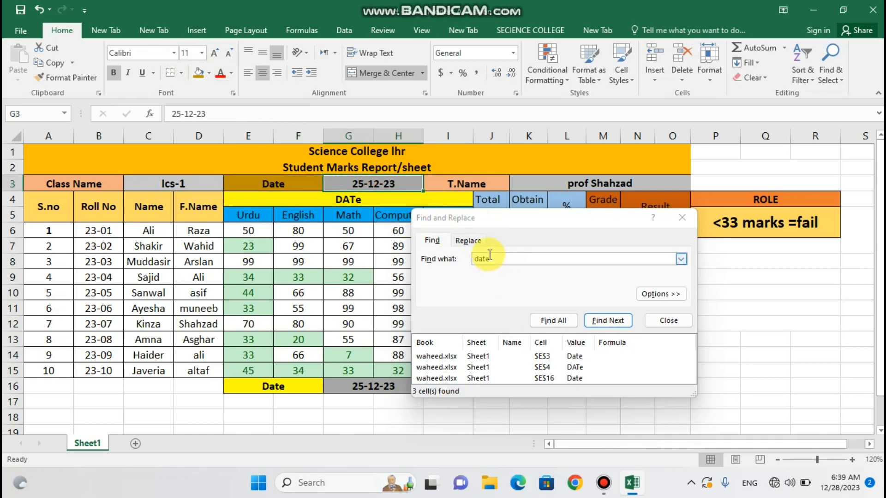
pyautogui.click(472, 243)
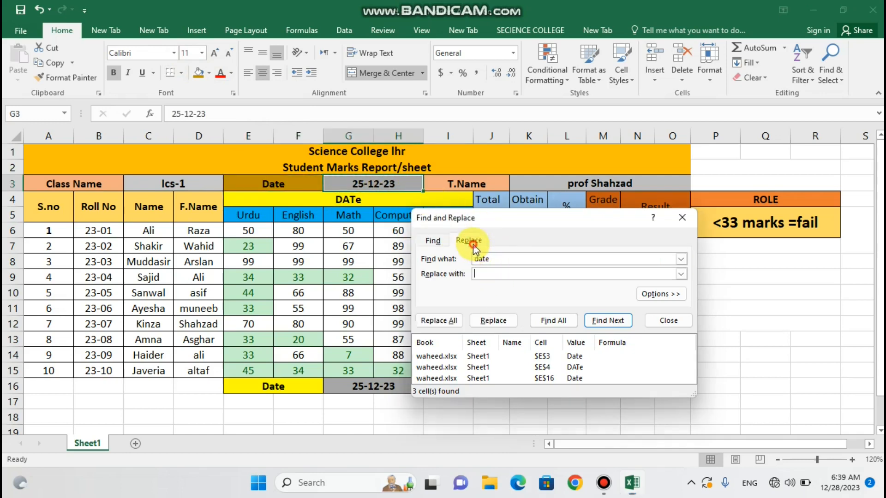
pyautogui.click(490, 272)
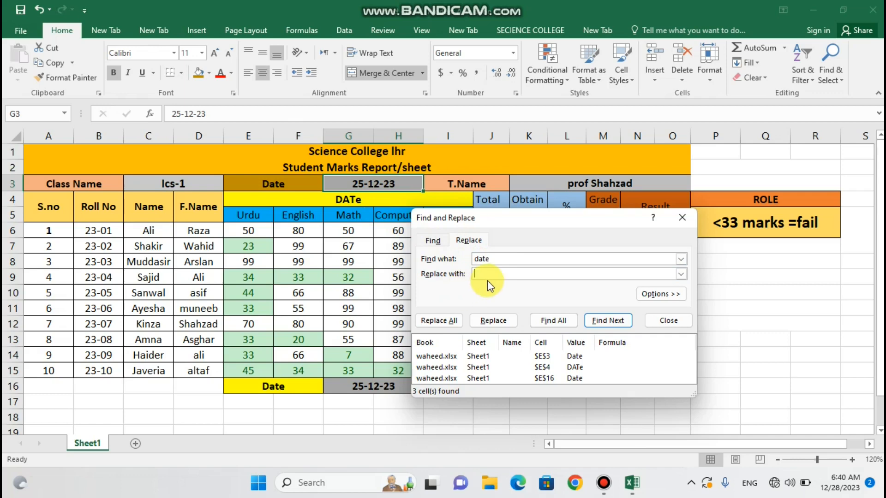
pyautogui.write('1-1-24')
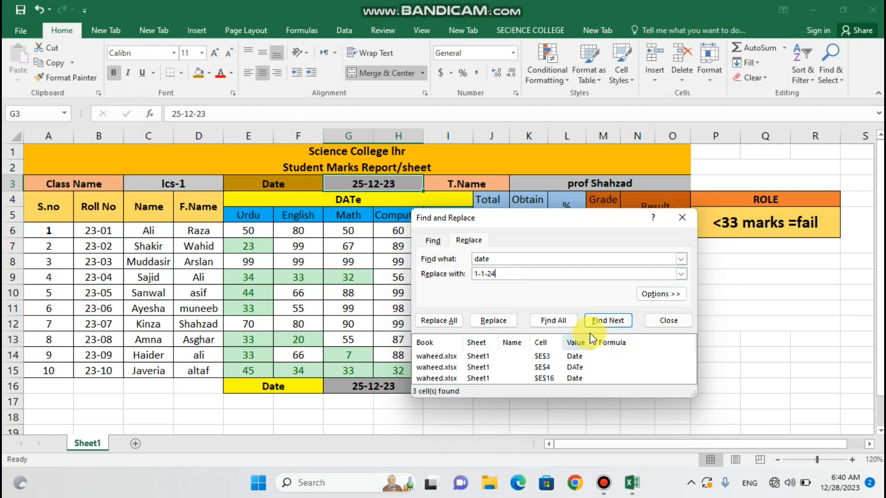
pyautogui.click(523, 322)
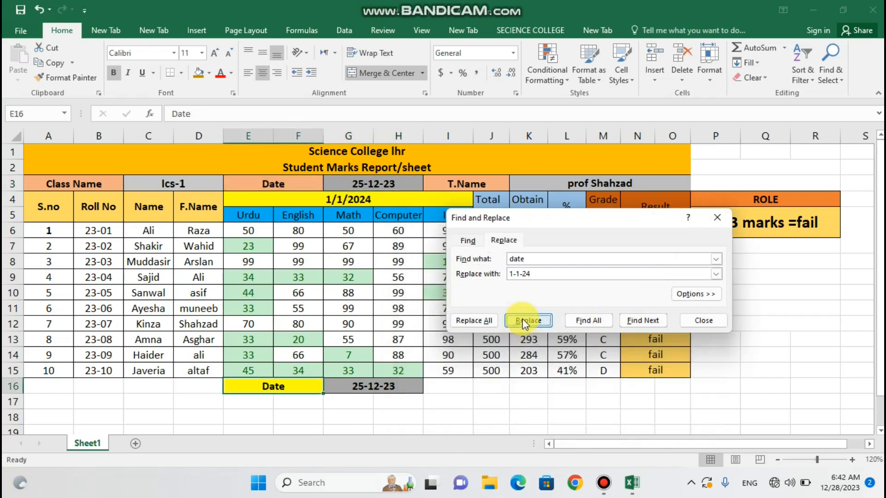
pyautogui.click(489, 320)
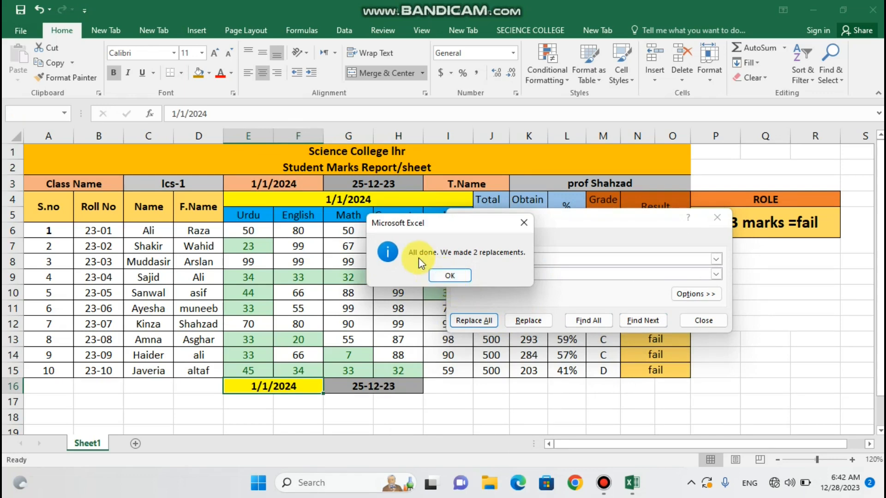
pyautogui.click(450, 275)
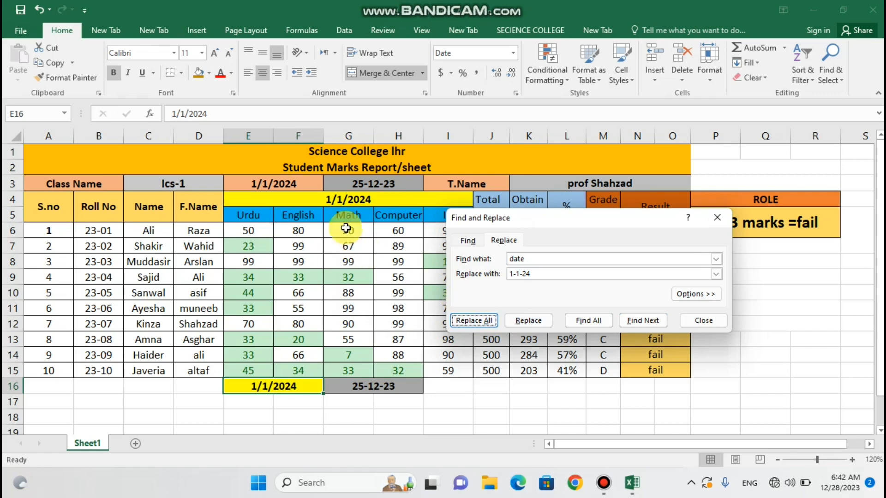
pyautogui.click(307, 187)
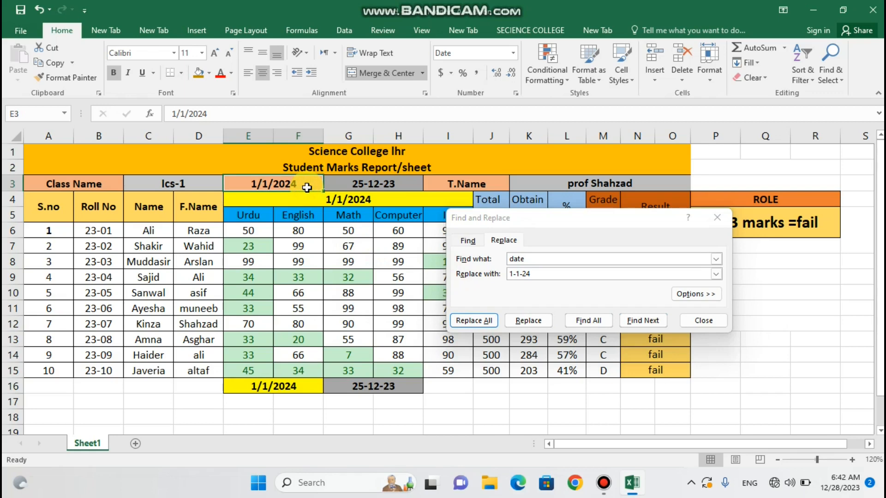
# Change the search term to 25-12-23, the date value in G3
pyautogui.click(370, 185)
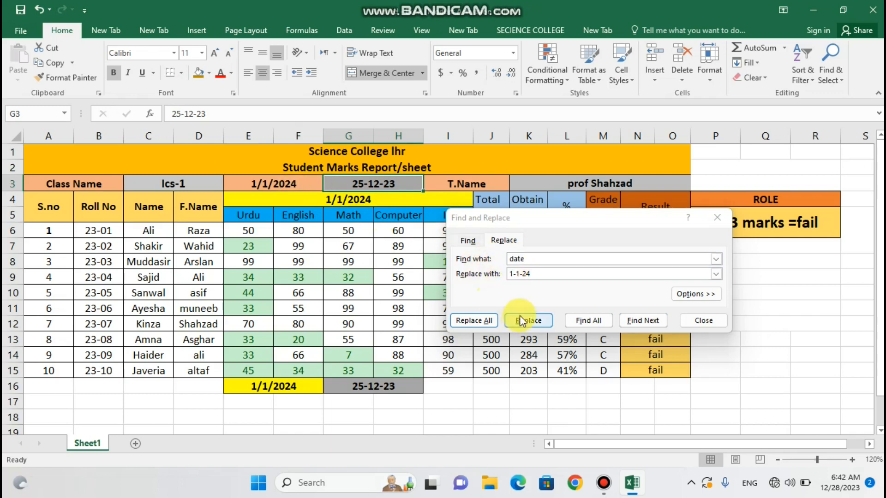
pyautogui.click(528, 258)
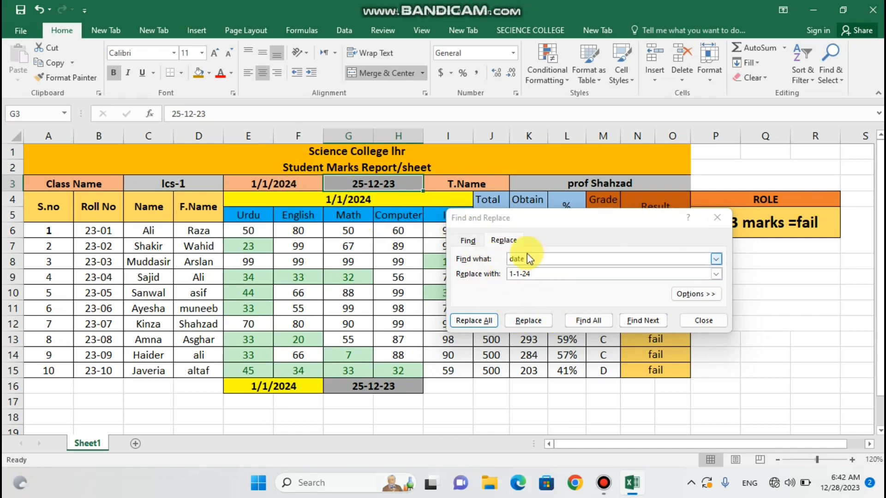
pyautogui.click(534, 274)
pyautogui.click(526, 263)
pyautogui.click(525, 263)
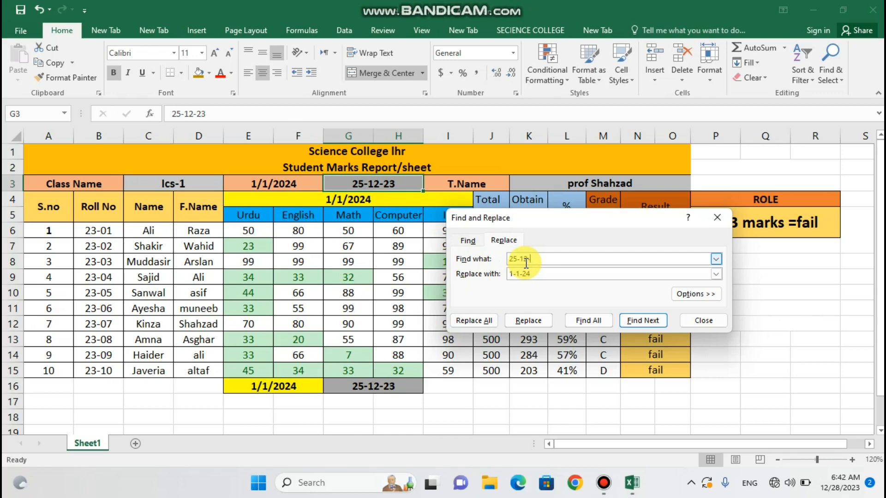
pyautogui.click(531, 273)
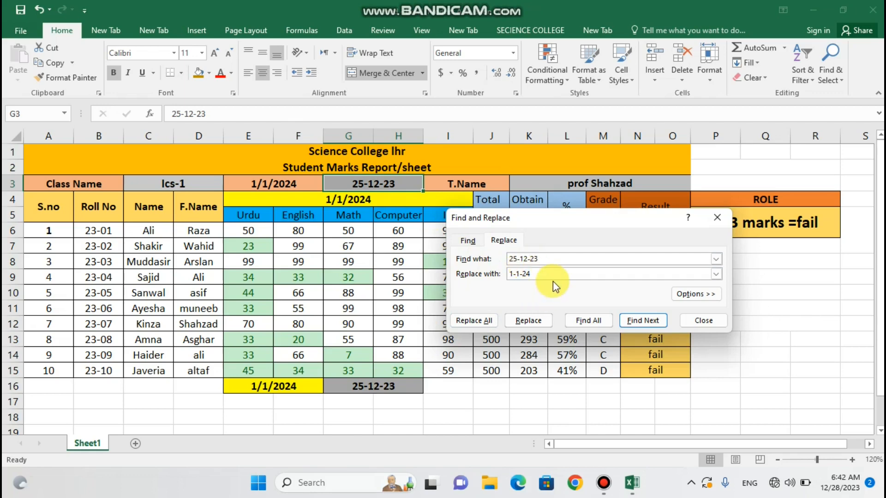
# Re-enter 1-1-24 as the replacement value and replace every 25-12-23 in the sheet
pyautogui.click(715, 275)
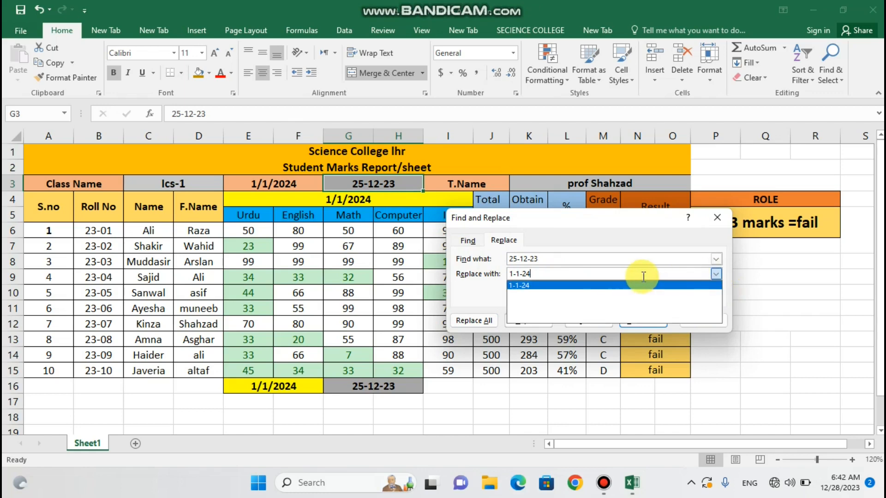
pyautogui.press('BackSpace')
pyautogui.press('BackSpace')
pyautogui.press('BackSpace')
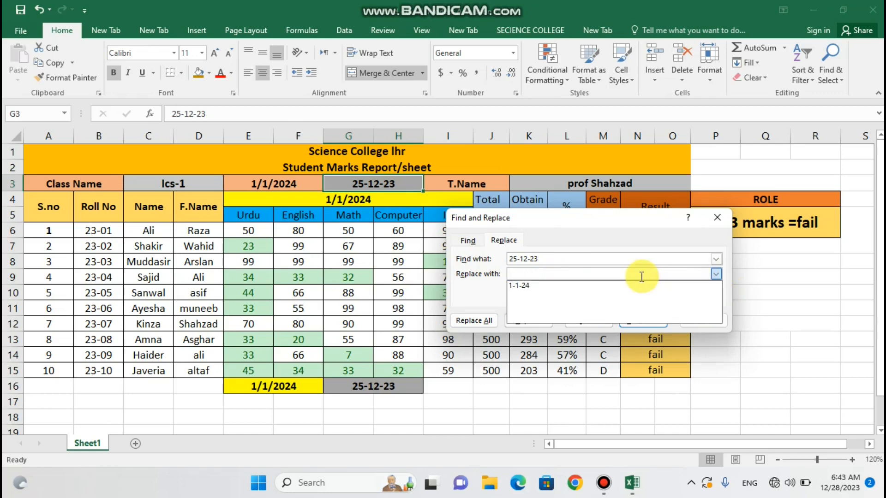
pyautogui.click(562, 284)
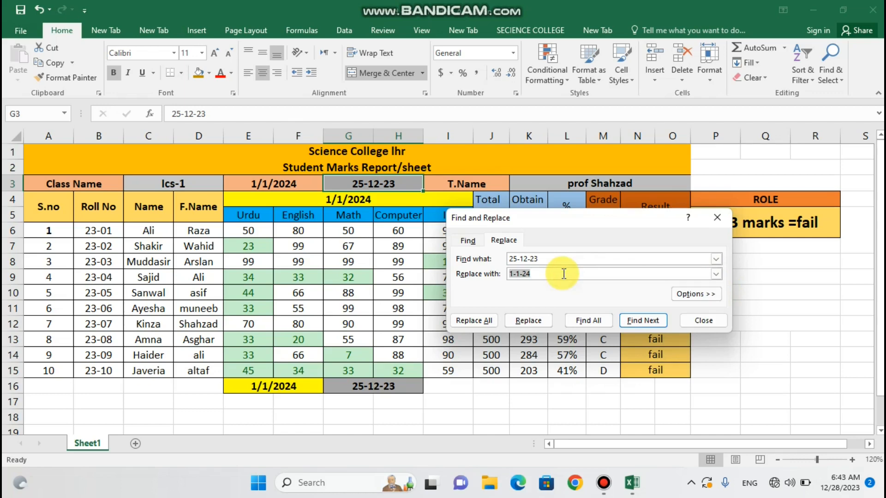
pyautogui.write('1')
pyautogui.click(485, 320)
pyautogui.click(445, 275)
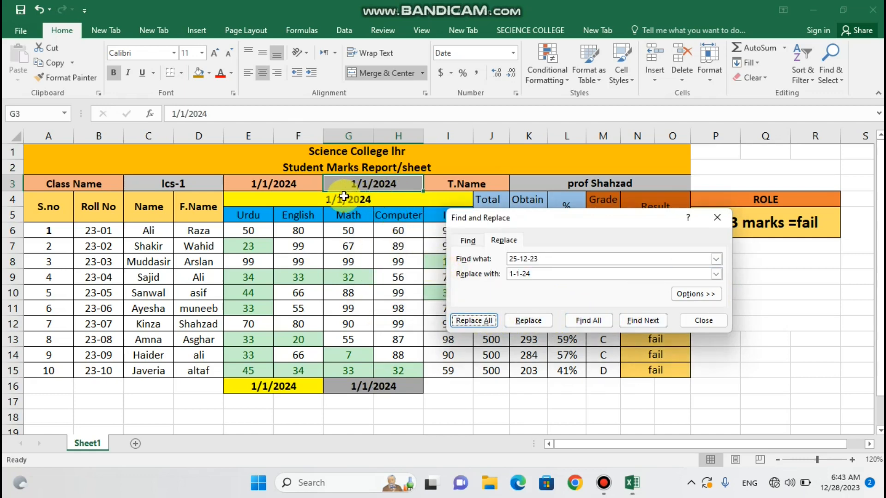
# Check the replaced dates in E3 and G16 and close Find and Replace
pyautogui.click(300, 184)
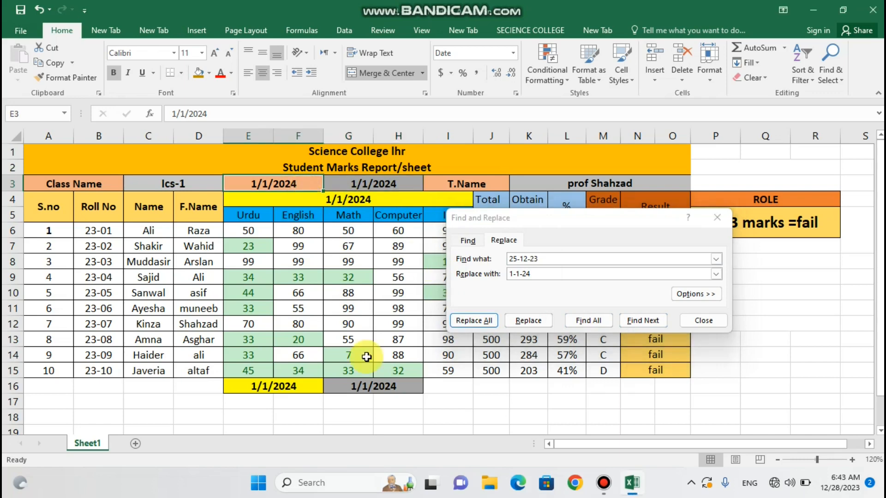
pyautogui.click(385, 385)
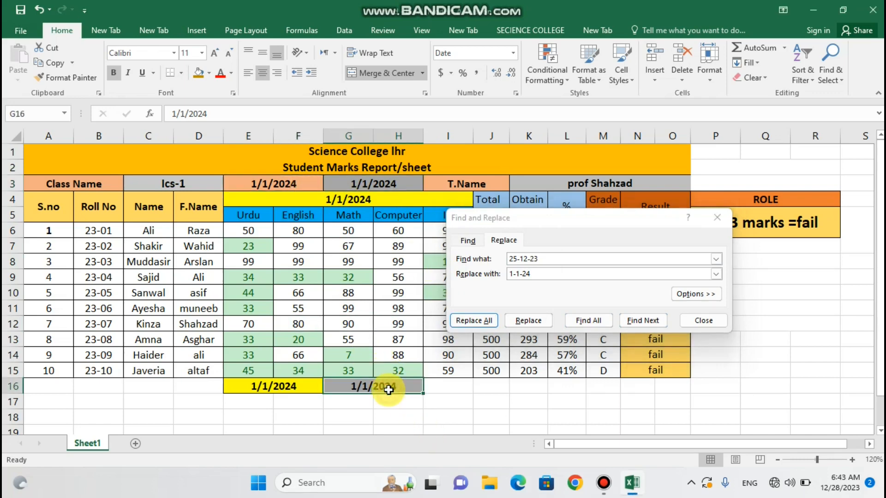
pyautogui.click(717, 220)
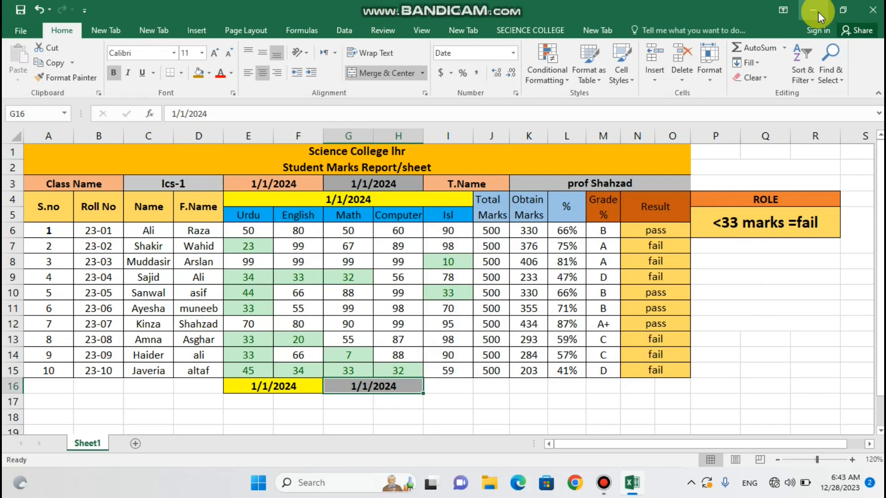